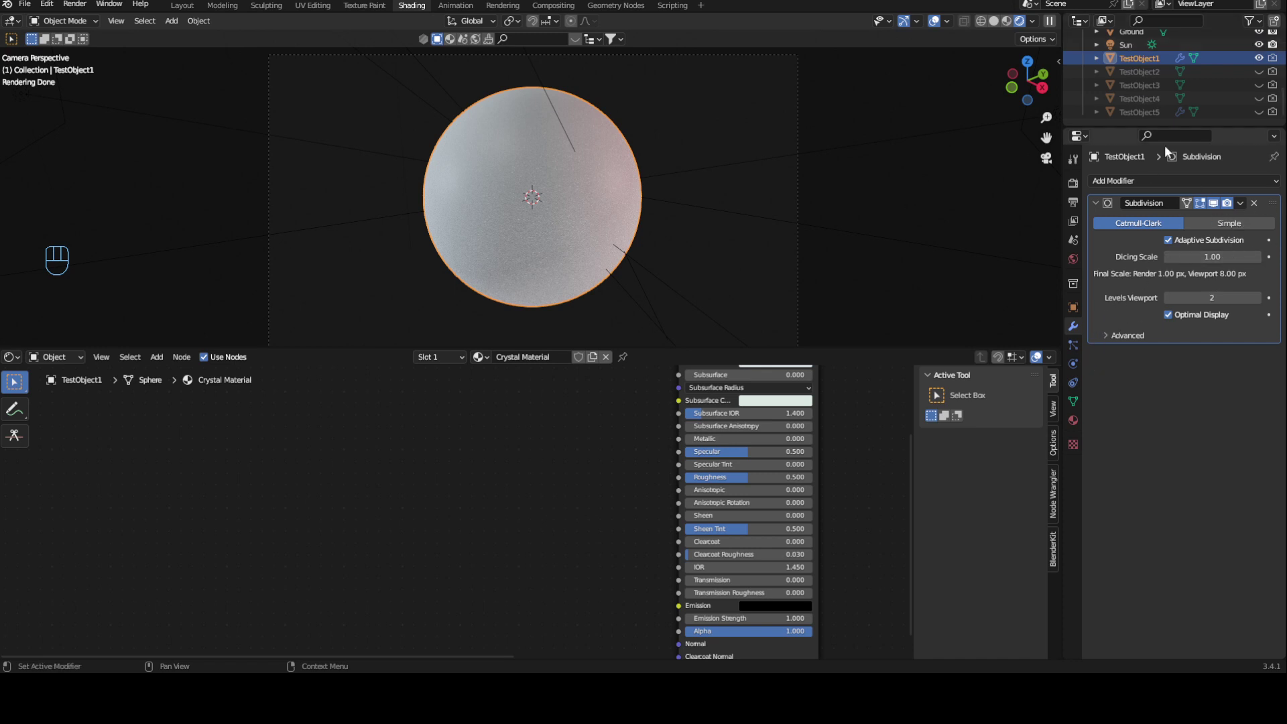
Check the Experimental feature set in the Cycles render settings and toggle Adaptive Subdivision off and on in the Subdivision modifier
click(1072, 183)
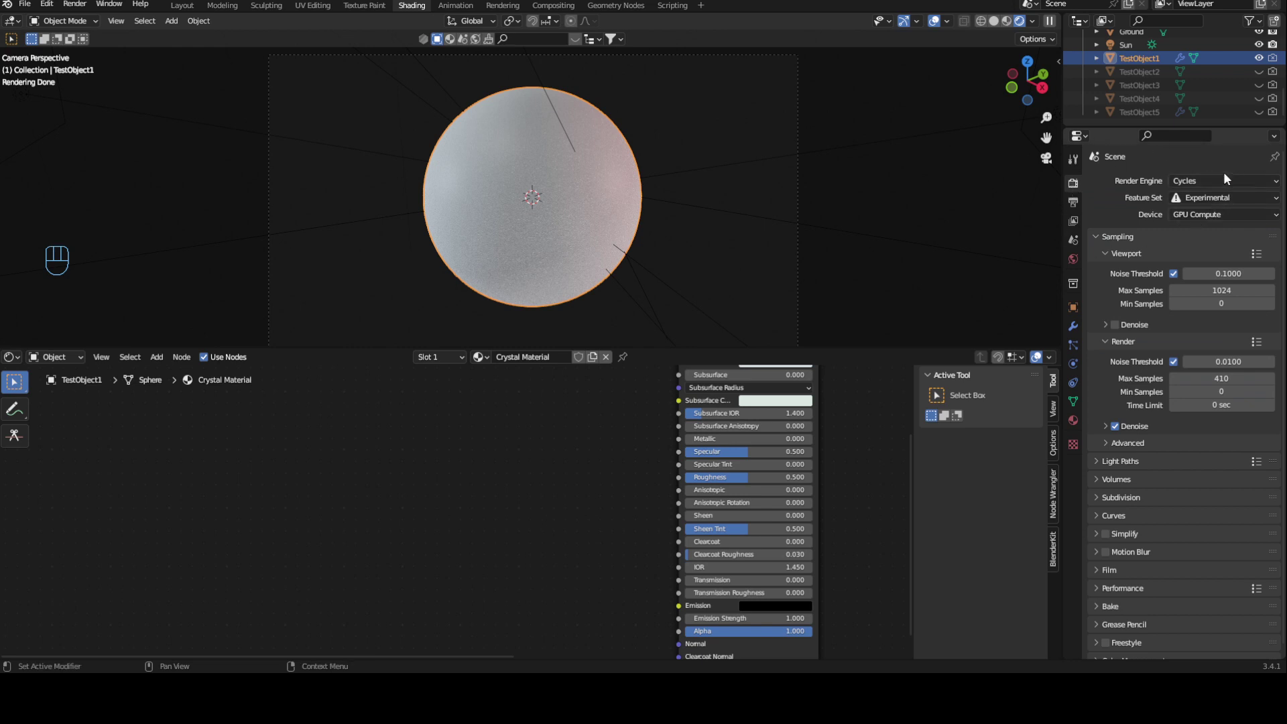
click(1253, 197)
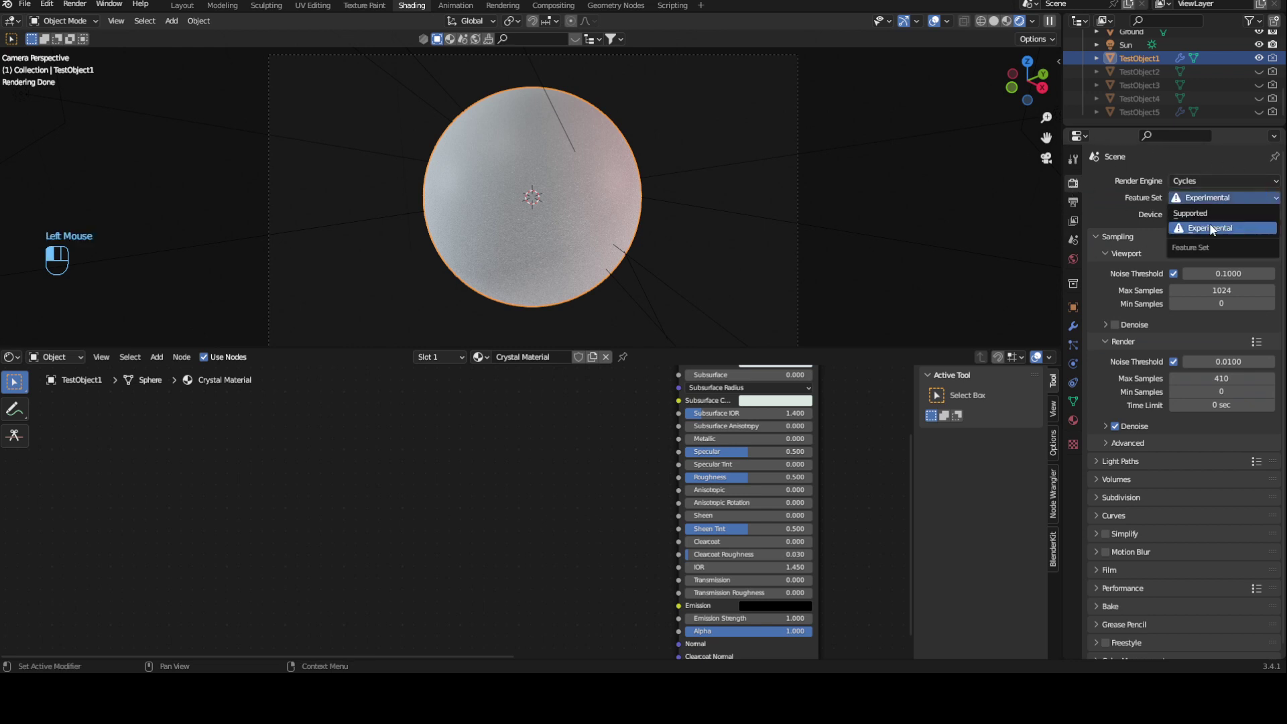
double_click(1072, 326)
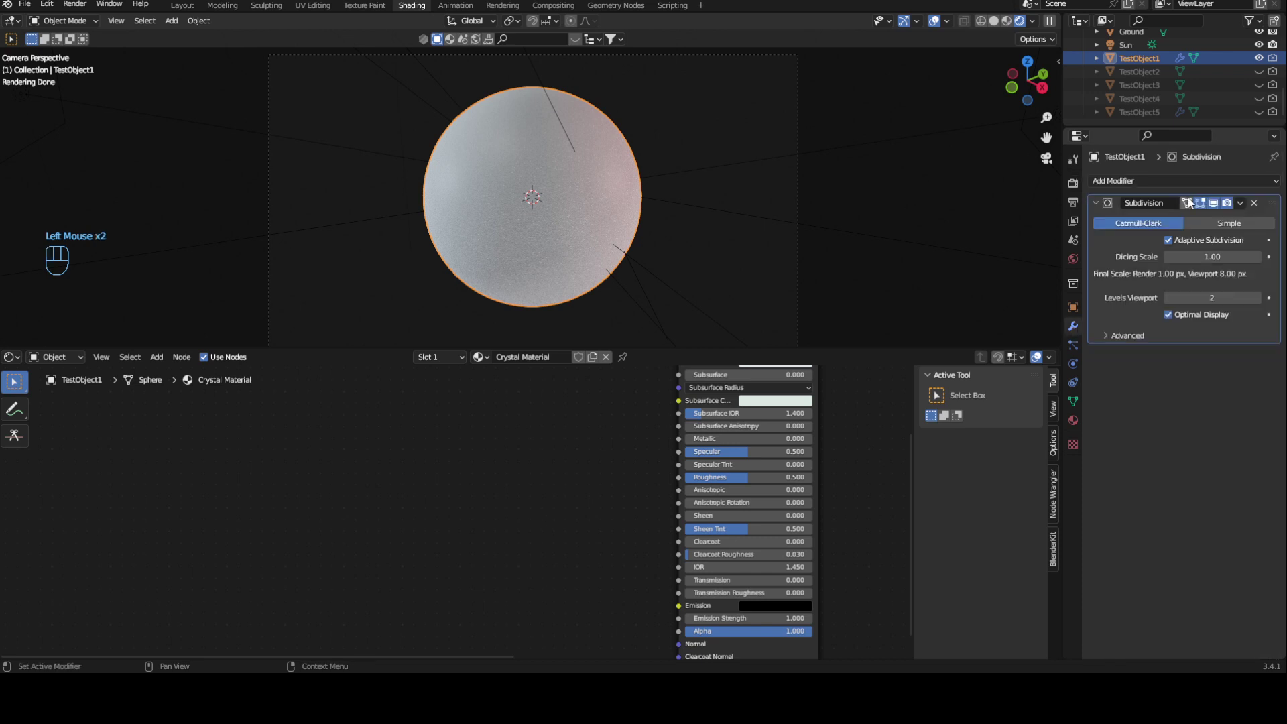
click(1168, 240)
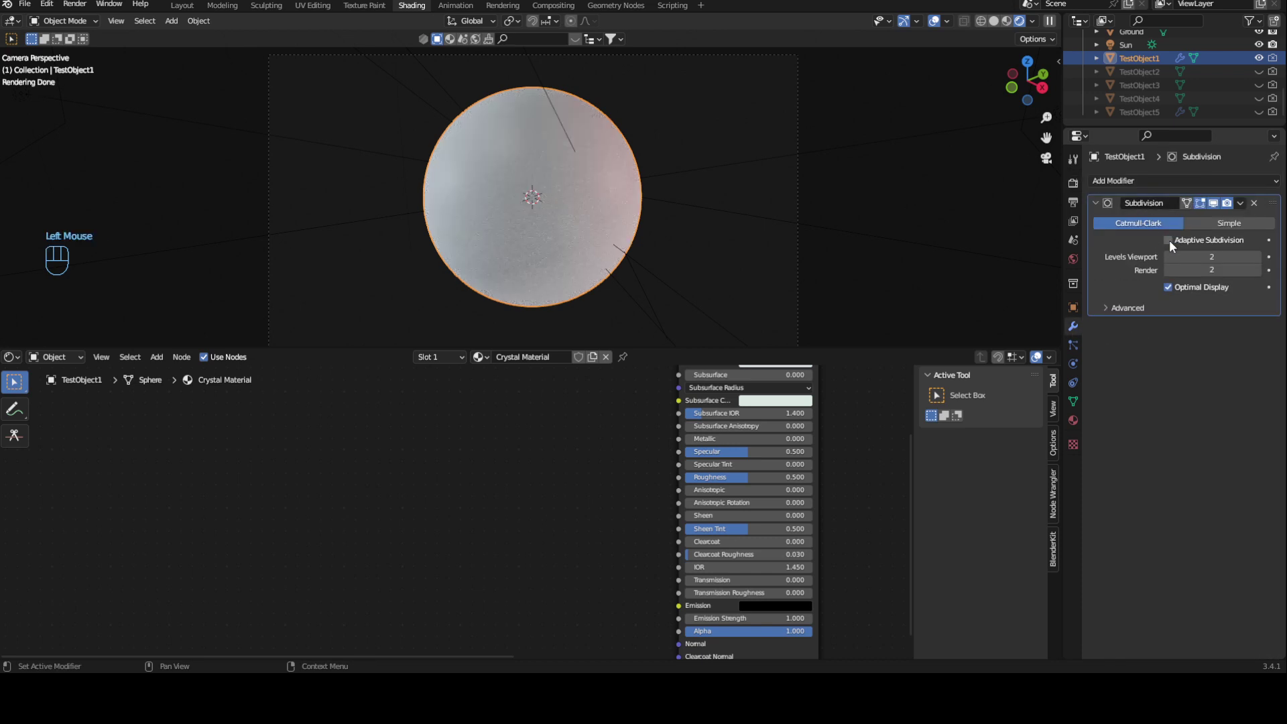
click(1168, 239)
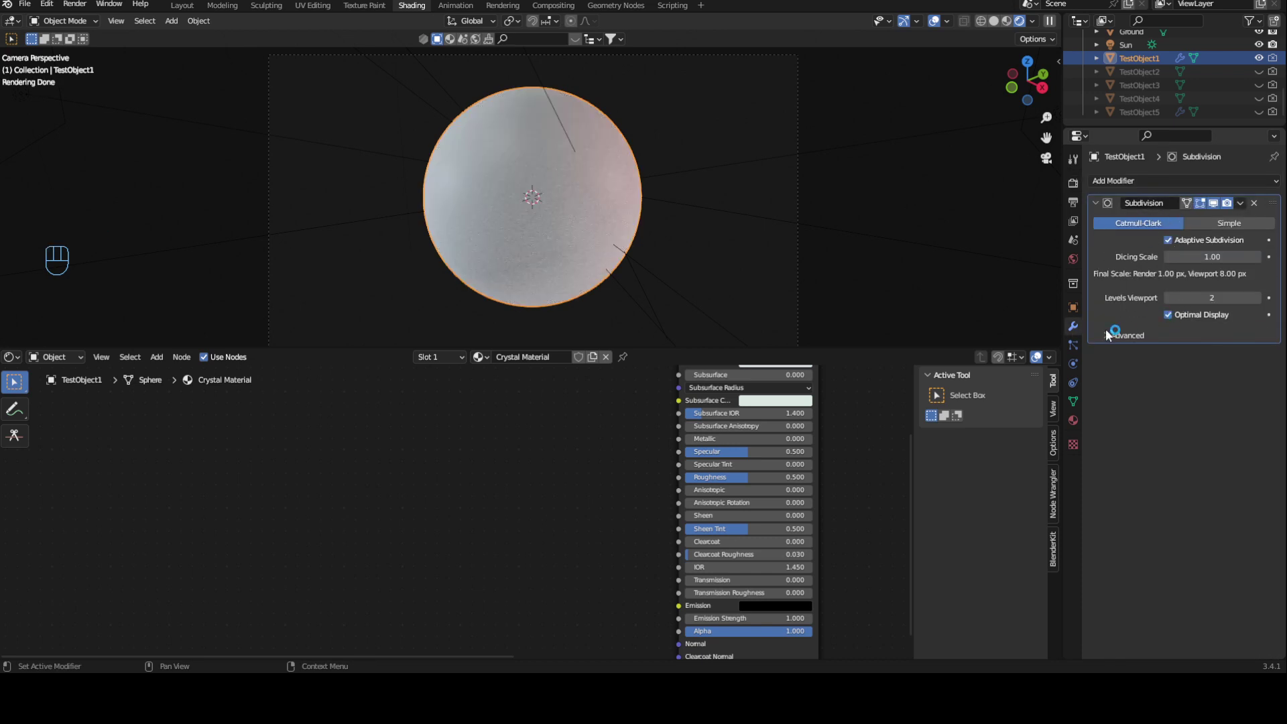
Choose Displacement and Bump as the displacement method in the Crystal Material's surface settings
click(1073, 421)
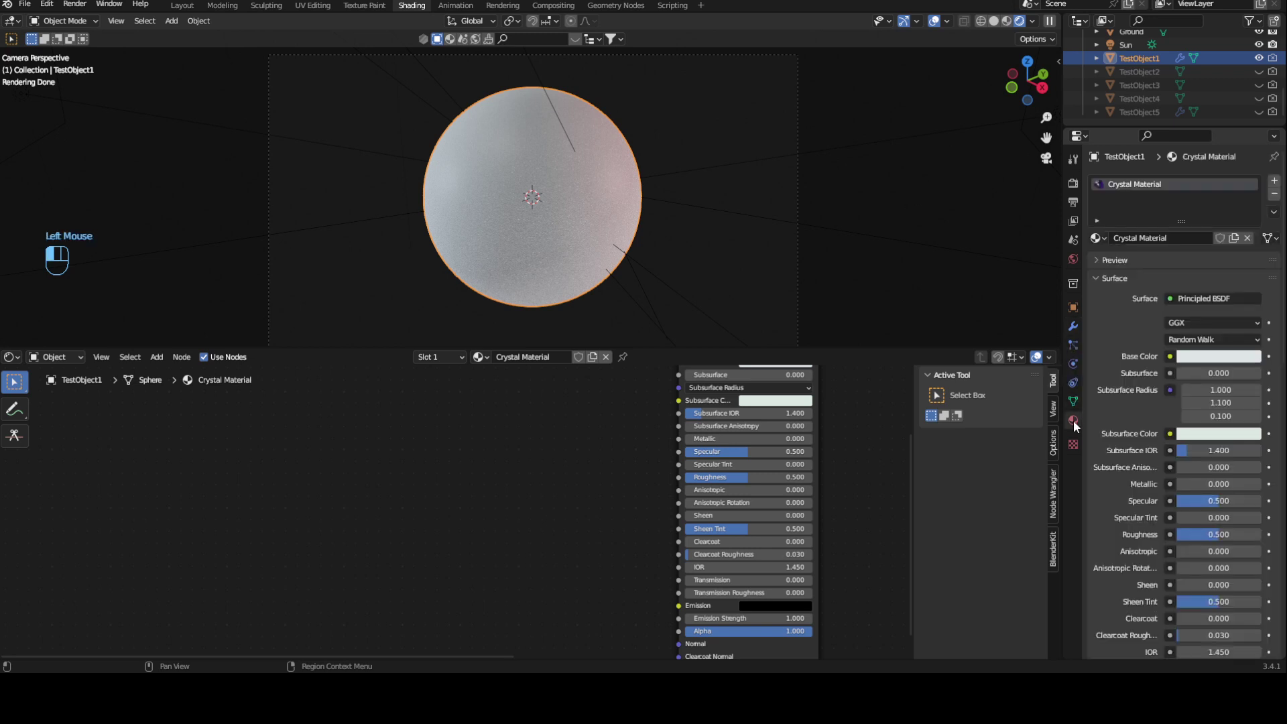
scroll(1119, 443, down, 8)
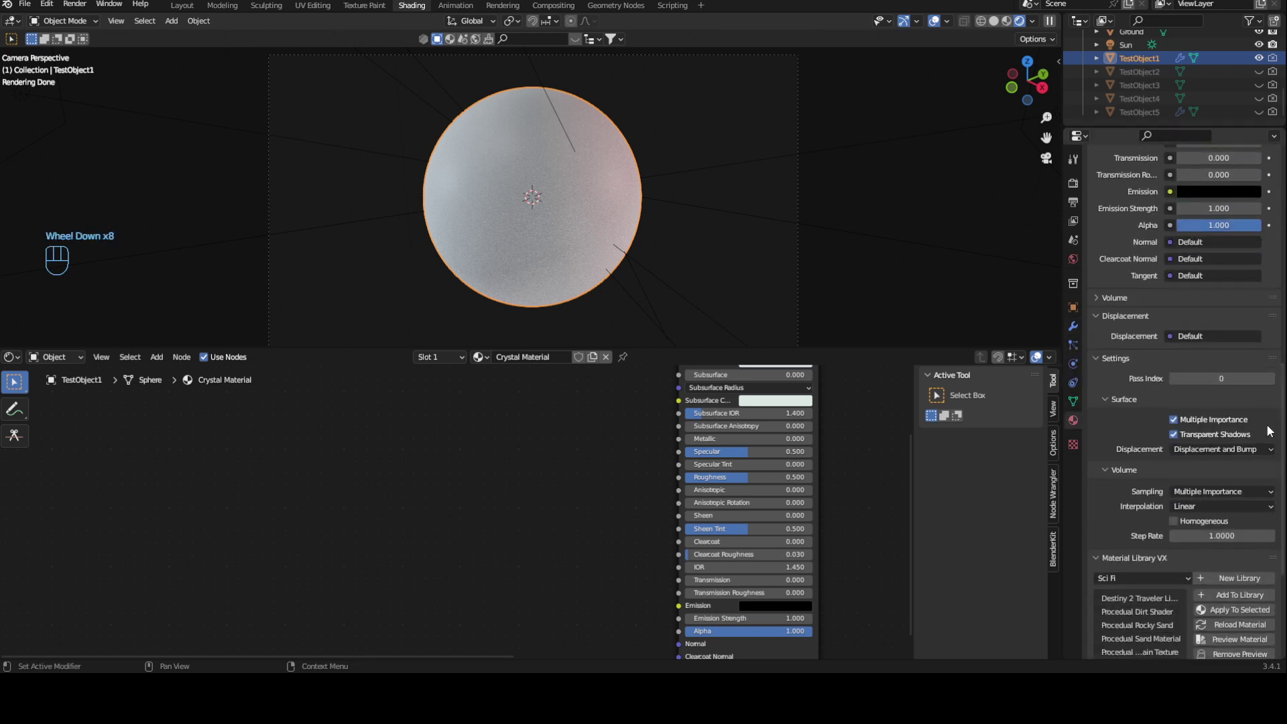
click(1221, 449)
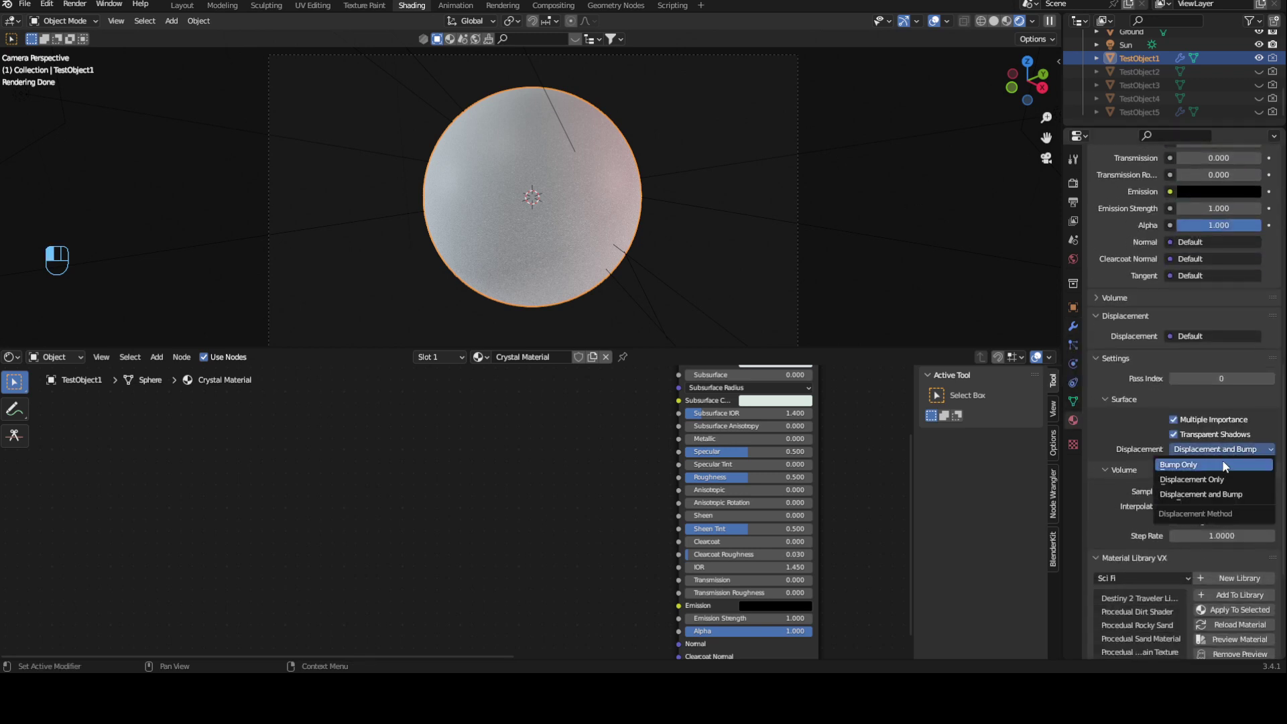
click(1225, 495)
click(516, 446)
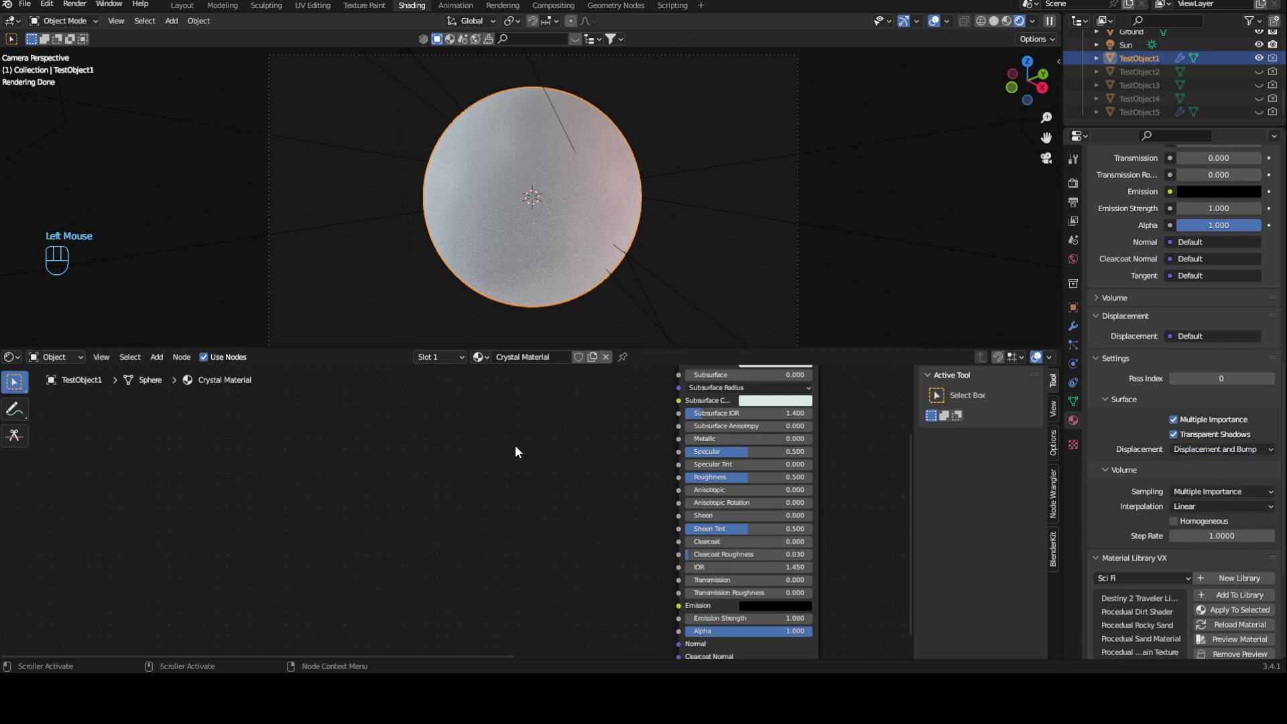
Add a Voronoi Texture node ahead of the Principled BSDF in the Crystal Material
middle_drag(558, 428, 525, 528)
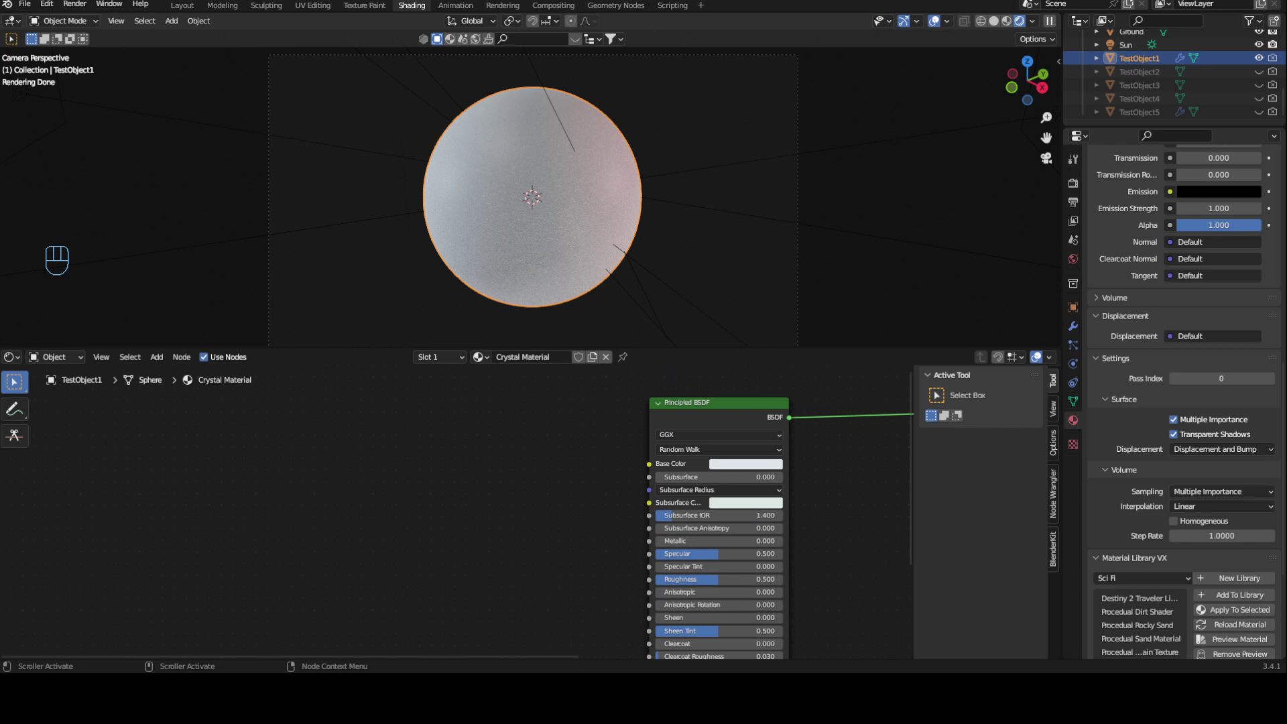
middle_drag(440, 475, 505, 492)
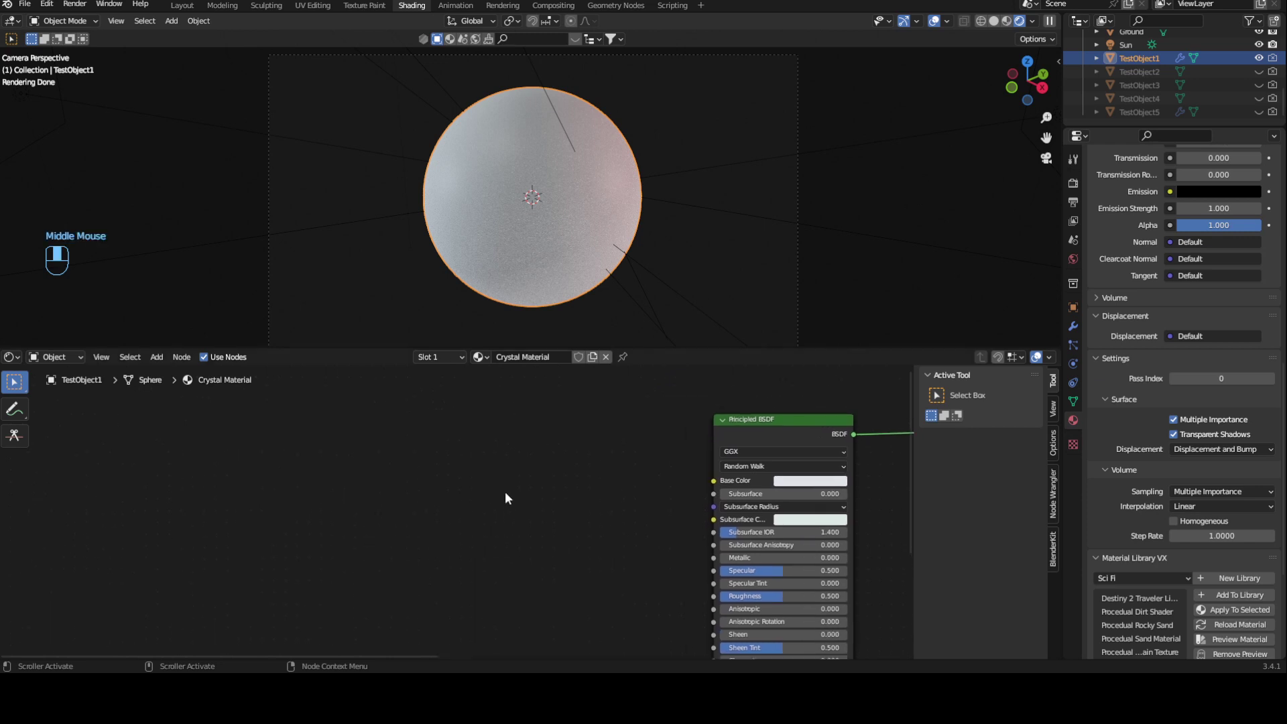
key(shift+a)
text(vor)
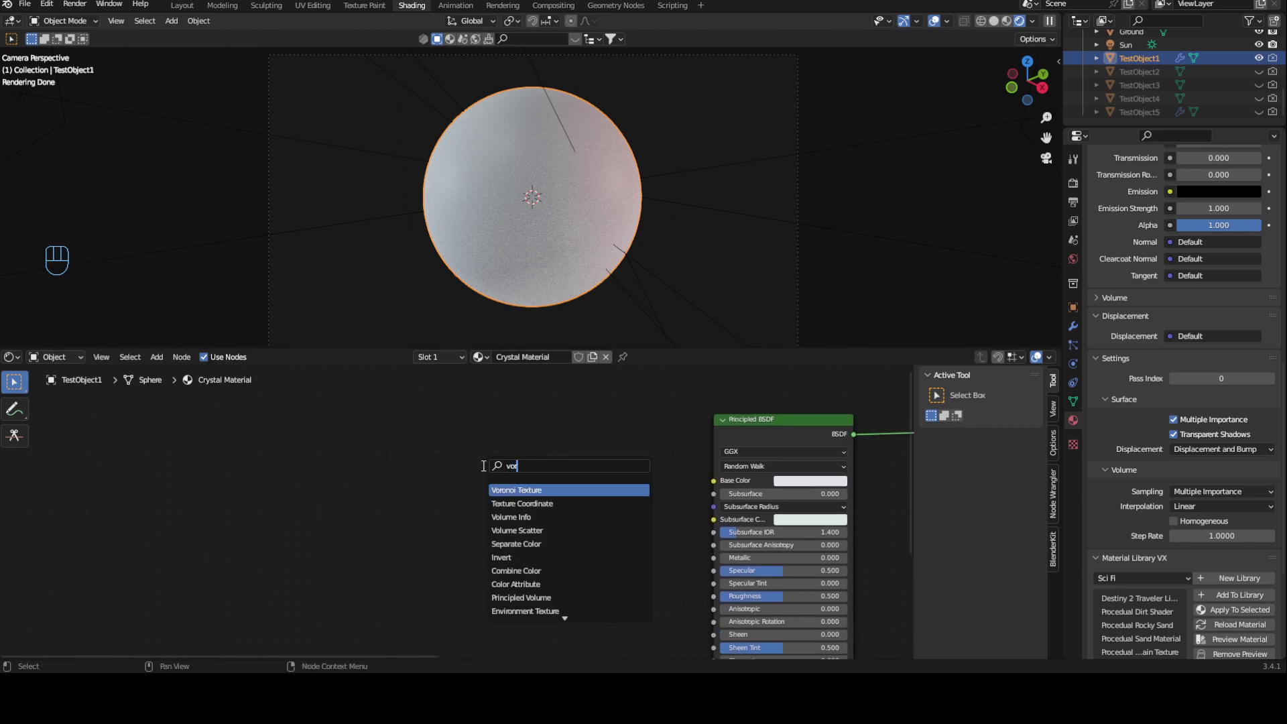
click(524, 488)
click(375, 461)
Add a texture coordinate setup to the Voronoi Texture, delete its Mapping node, and reposition the Texture Coordinate node
key(ctrl+t)
middle_drag(291, 477, 417, 453)
click(417, 453)
key(Delete)
drag(314, 462, 266, 478)
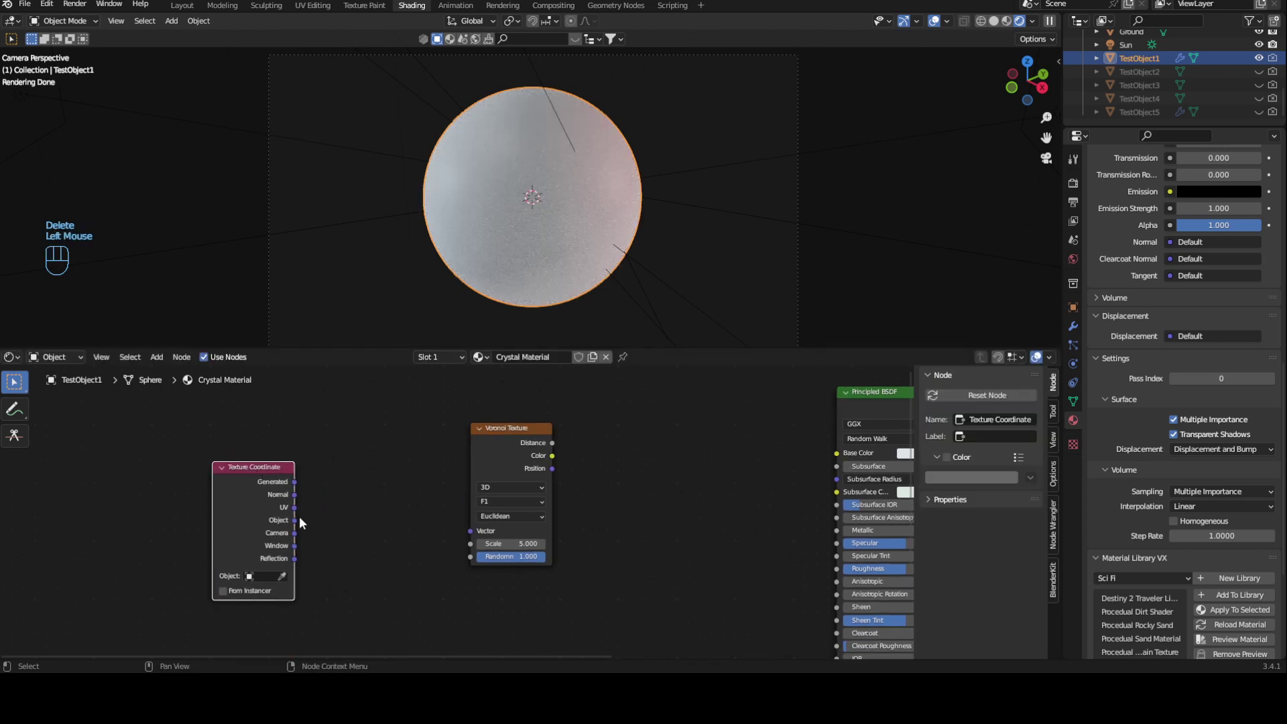
Connect the Texture Coordinate's Object output to the Voronoi Texture's Vector and preview the Voronoi Texture on the sphere
drag(295, 520, 469, 530)
drag(509, 431, 422, 449)
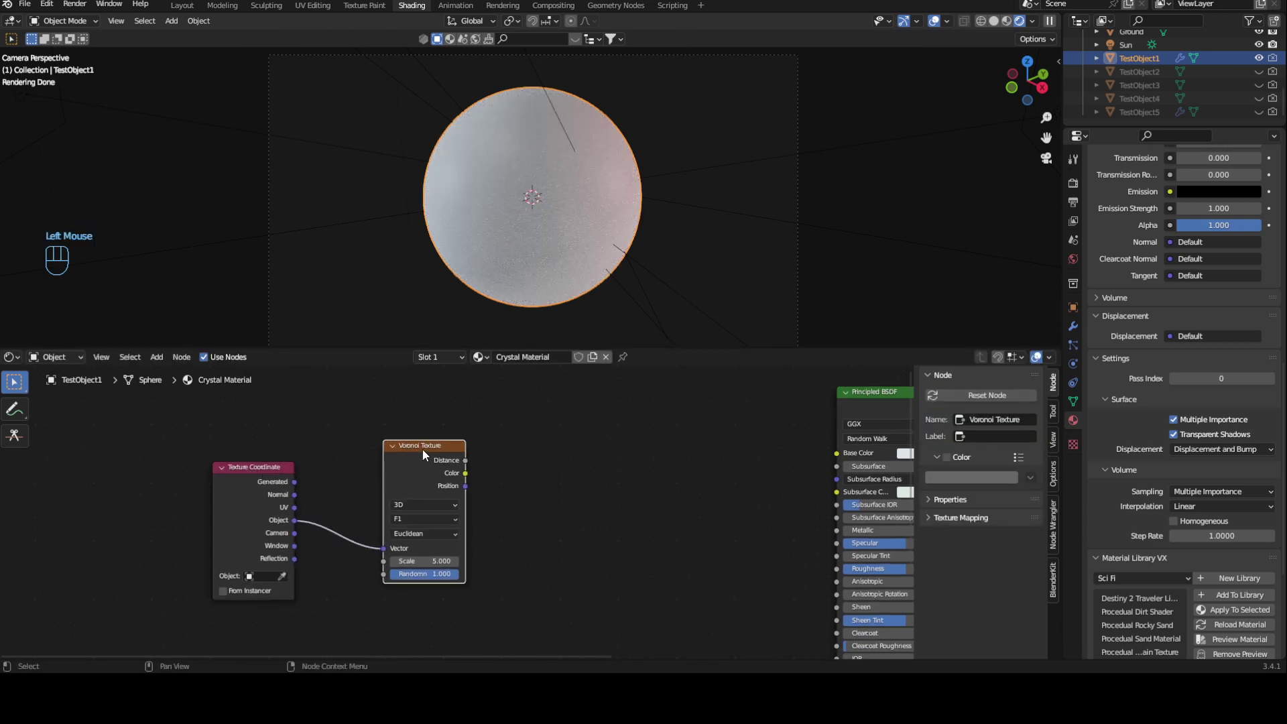
ctrl+shift+click(422, 449)
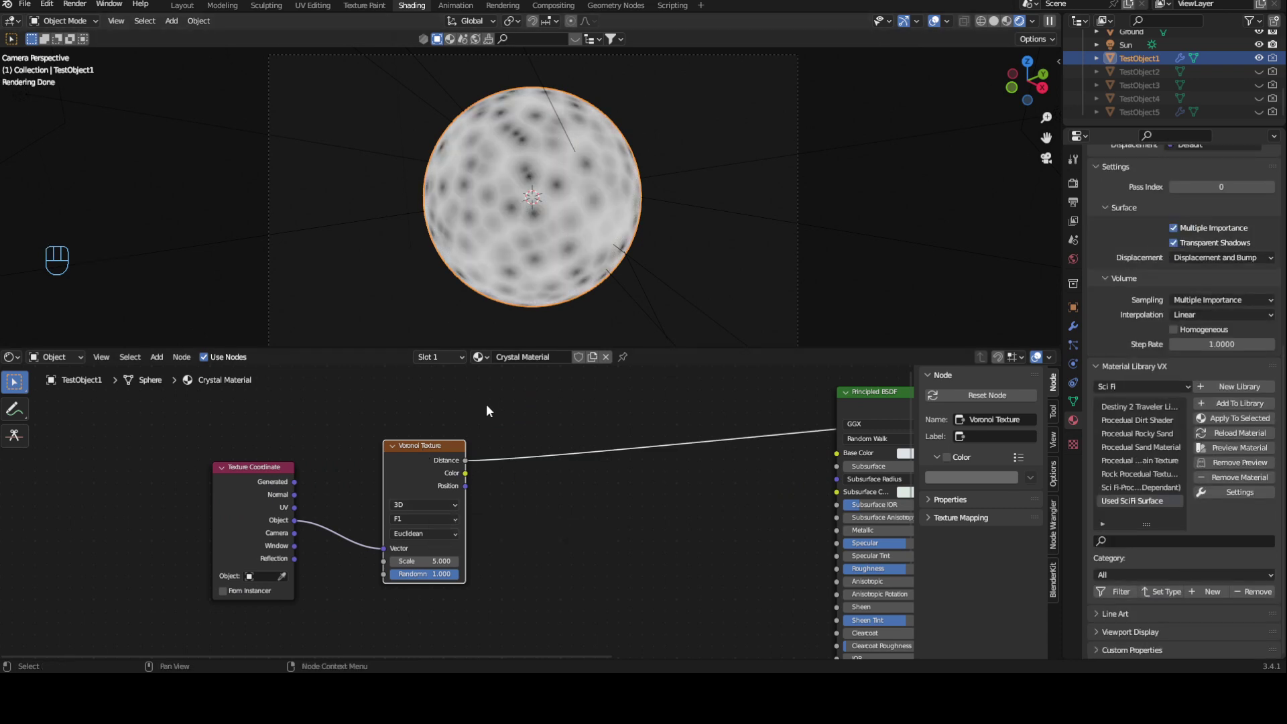
Insert a ColorRamp node on the link leaving the Voronoi Texture's Distance output
click(561, 427)
key(shift+a)
text(c)
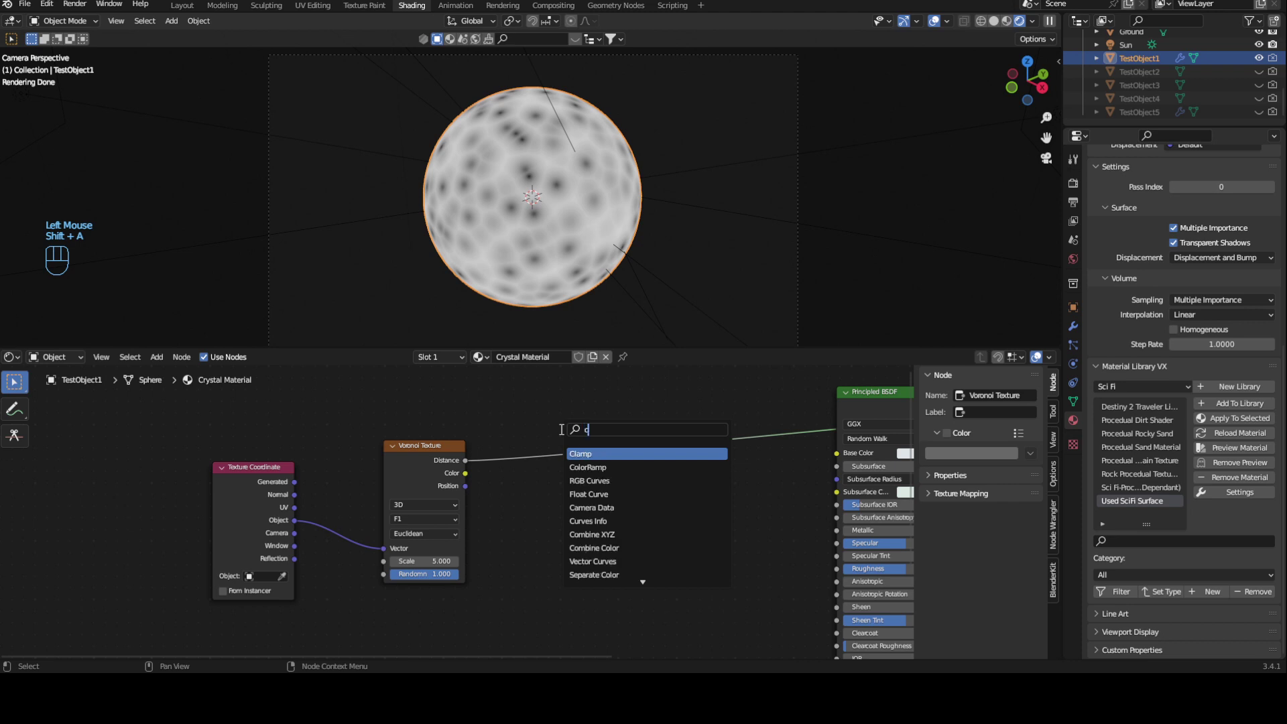
text(ol)
key(Return)
click(570, 445)
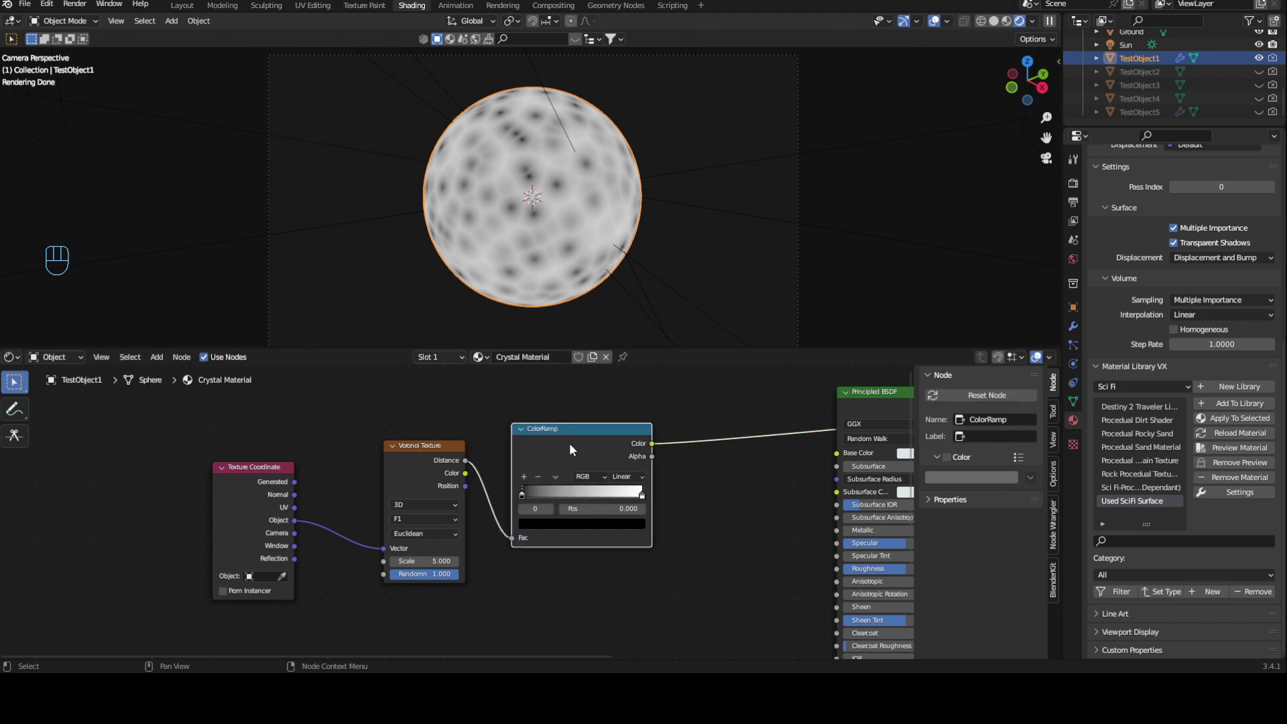
Move the texture nodes away from the Principled BSDF and widen the gap between the Texture Coordinate and Voronoi Texture nodes
drag(195, 436, 579, 551)
drag(593, 447, 466, 458)
click(140, 493)
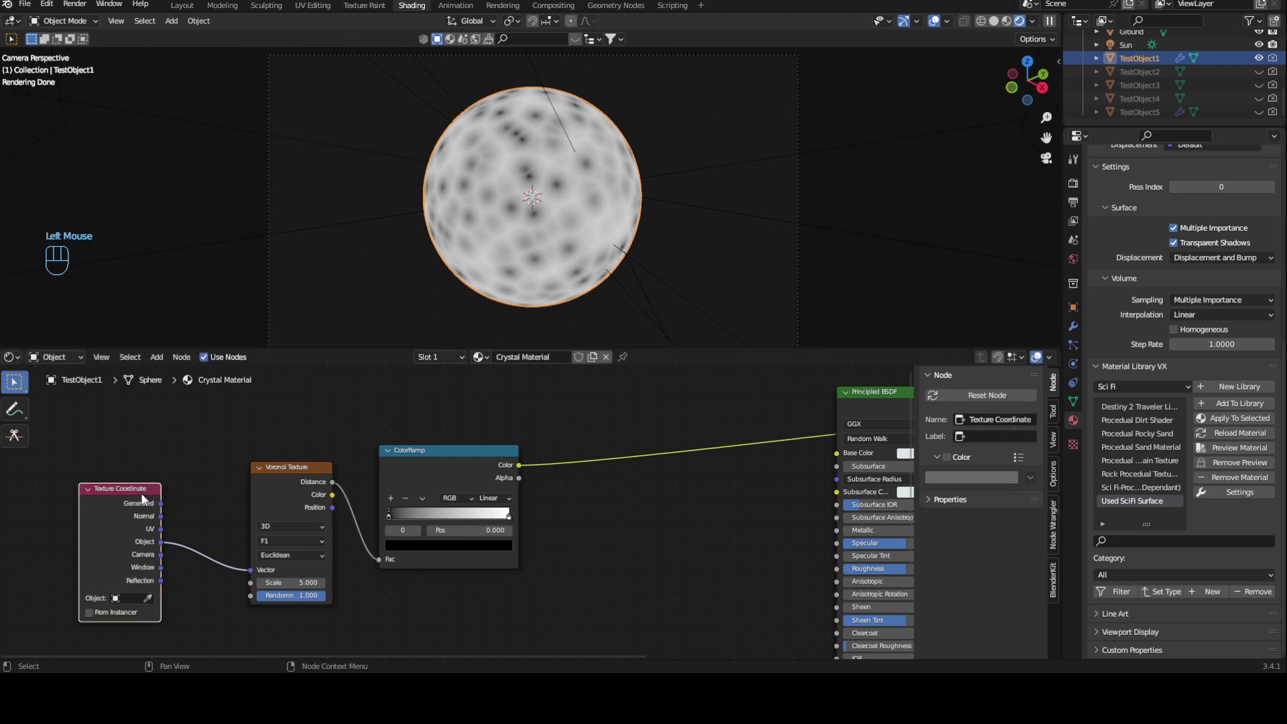
drag(141, 492, 72, 501)
middle_drag(127, 484, 482, 451)
drag(385, 470, 295, 474)
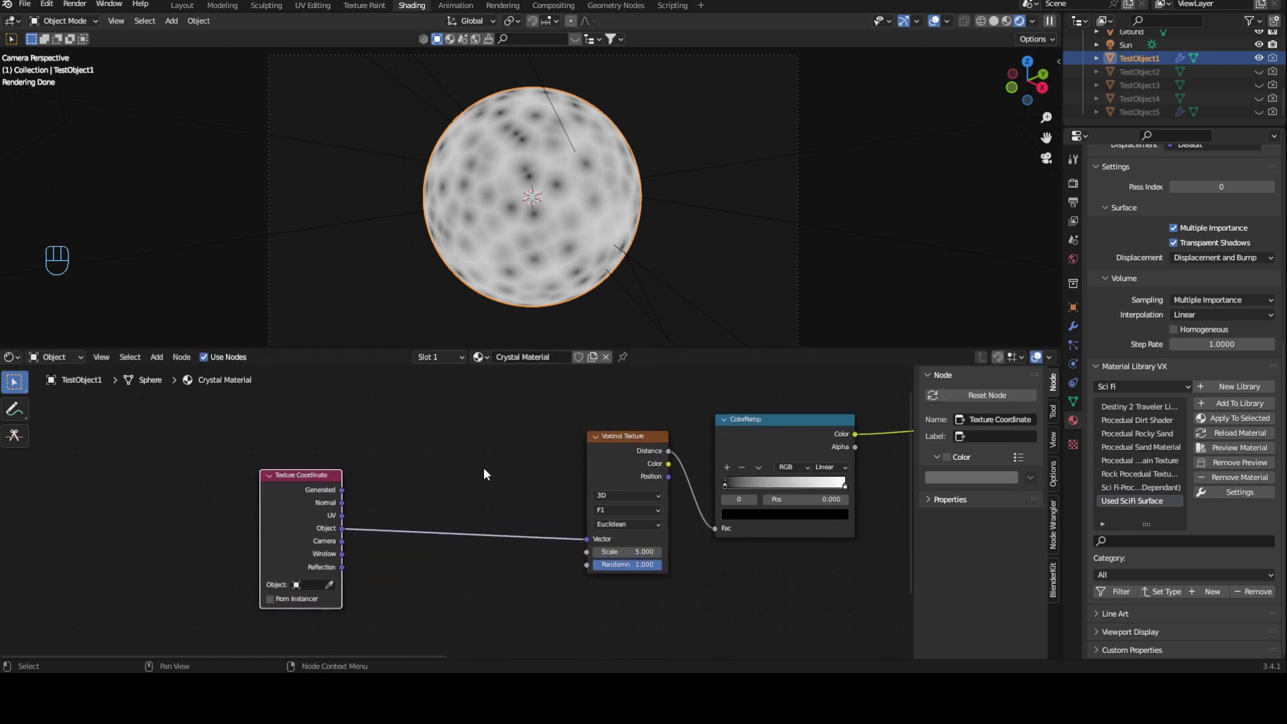
Add an expanded Mix node, feeding the Object coordinates into Color1 and its Color output into the Voronoi Texture's Vector
drag(586, 538, 463, 453)
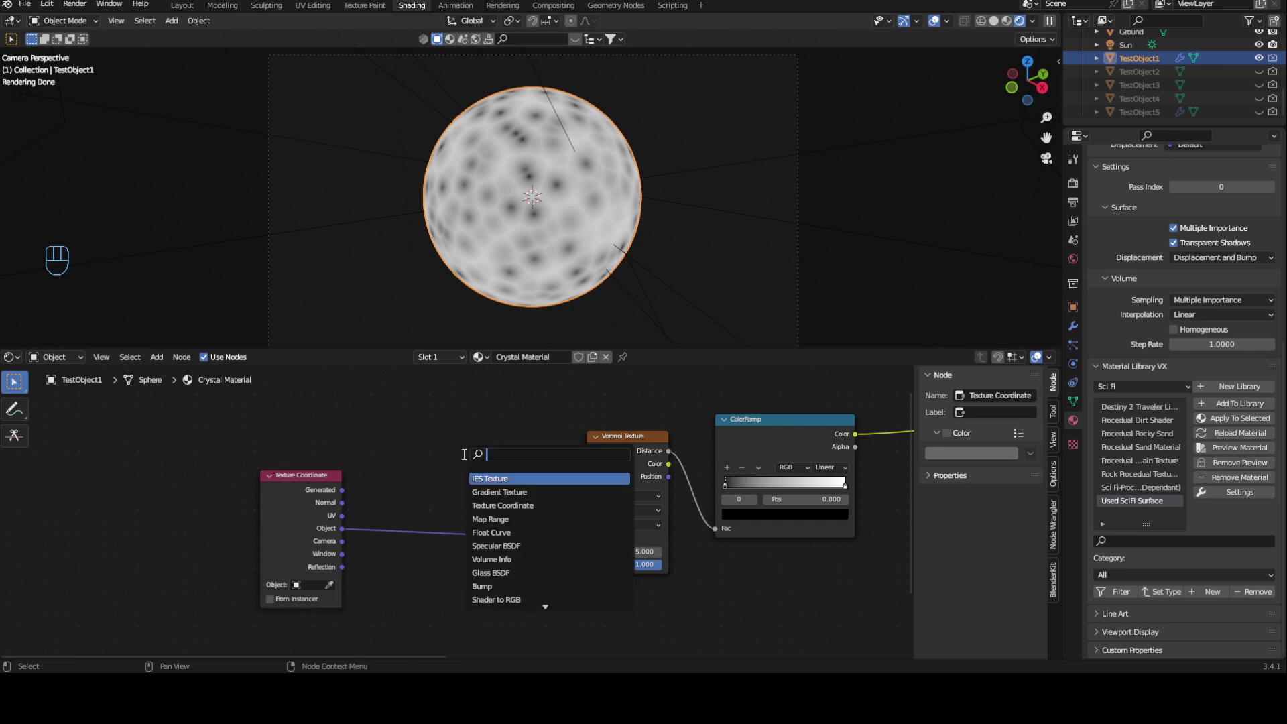
key(Escape)
click(279, 489)
key(ctrl+KP_0)
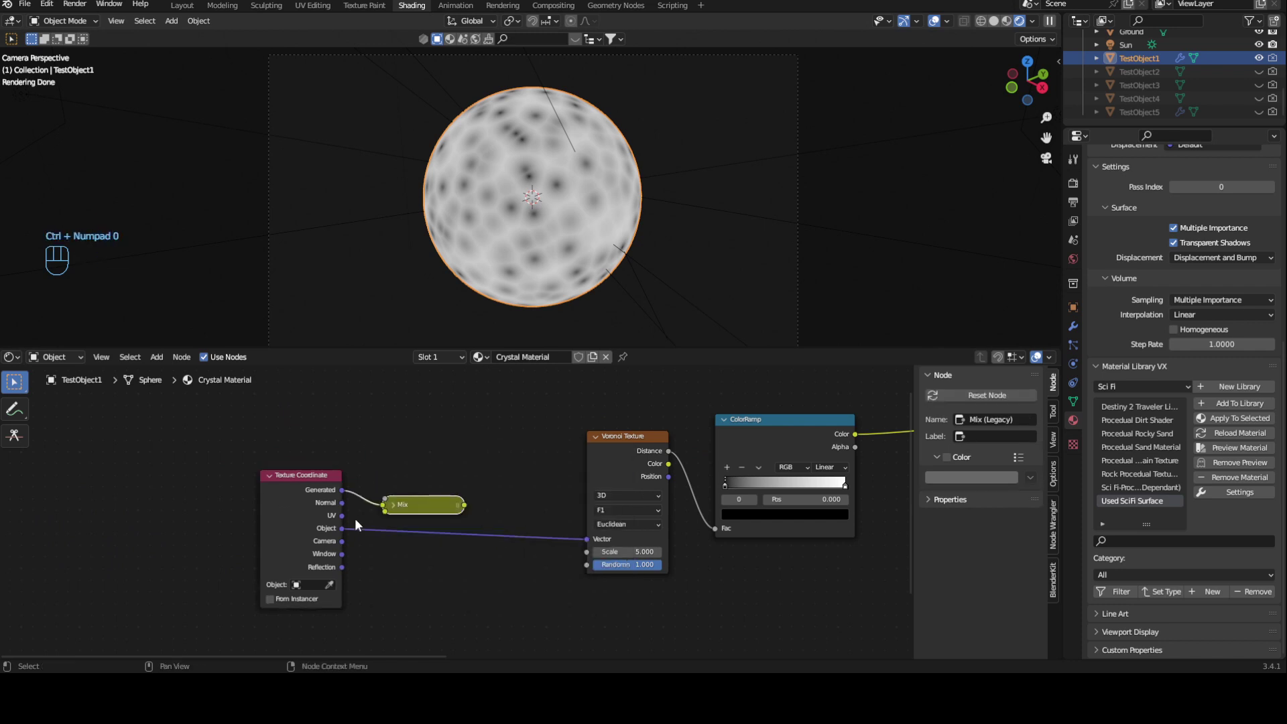
click(392, 506)
mouse_move(429, 506)
mouse_down()
mouse_move(446, 432)
mouse_move(588, 539)
mouse_up()
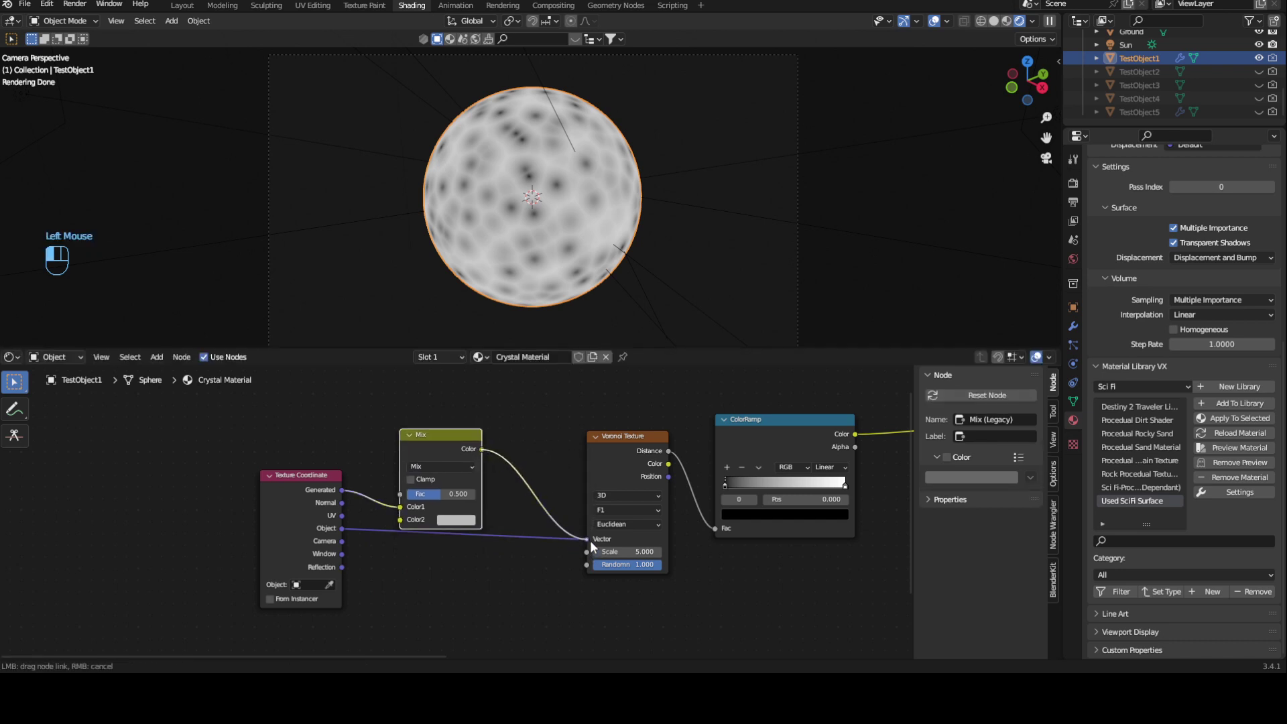
mouse_move(342, 528)
mouse_down()
mouse_move(397, 500)
mouse_move(385, 491)
mouse_move(401, 508)
mouse_up()
click(404, 519)
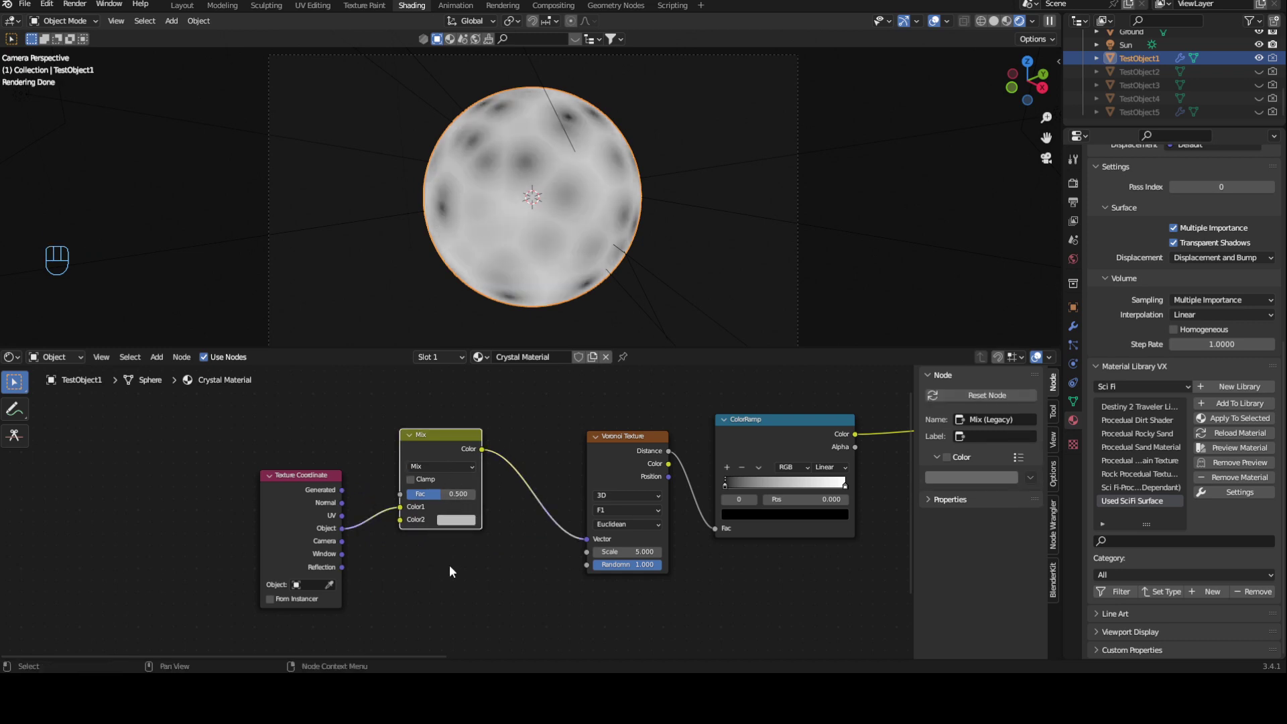
Add a Noise Texture node driven by the Object coordinates and connect its Fac output to the Mix node's Color2
drag(310, 474, 172, 460)
click(290, 431)
key(shift+a)
click(299, 432)
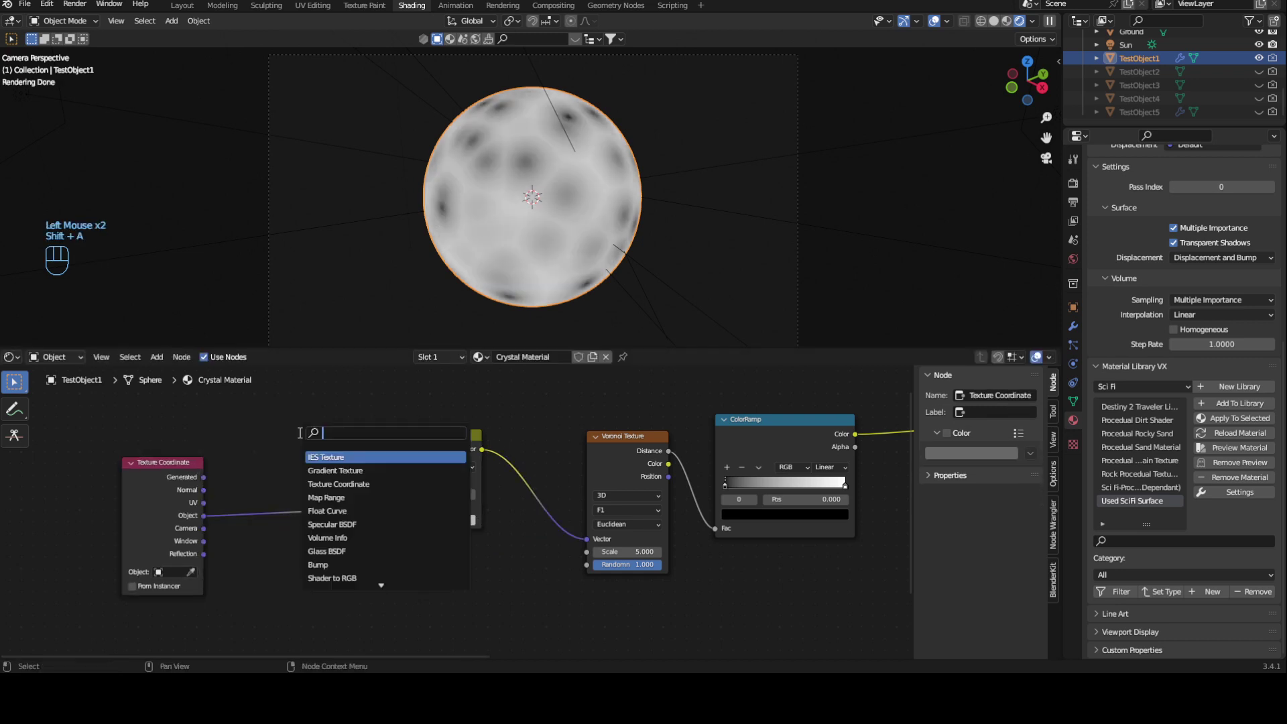
text(noise)
key(Return)
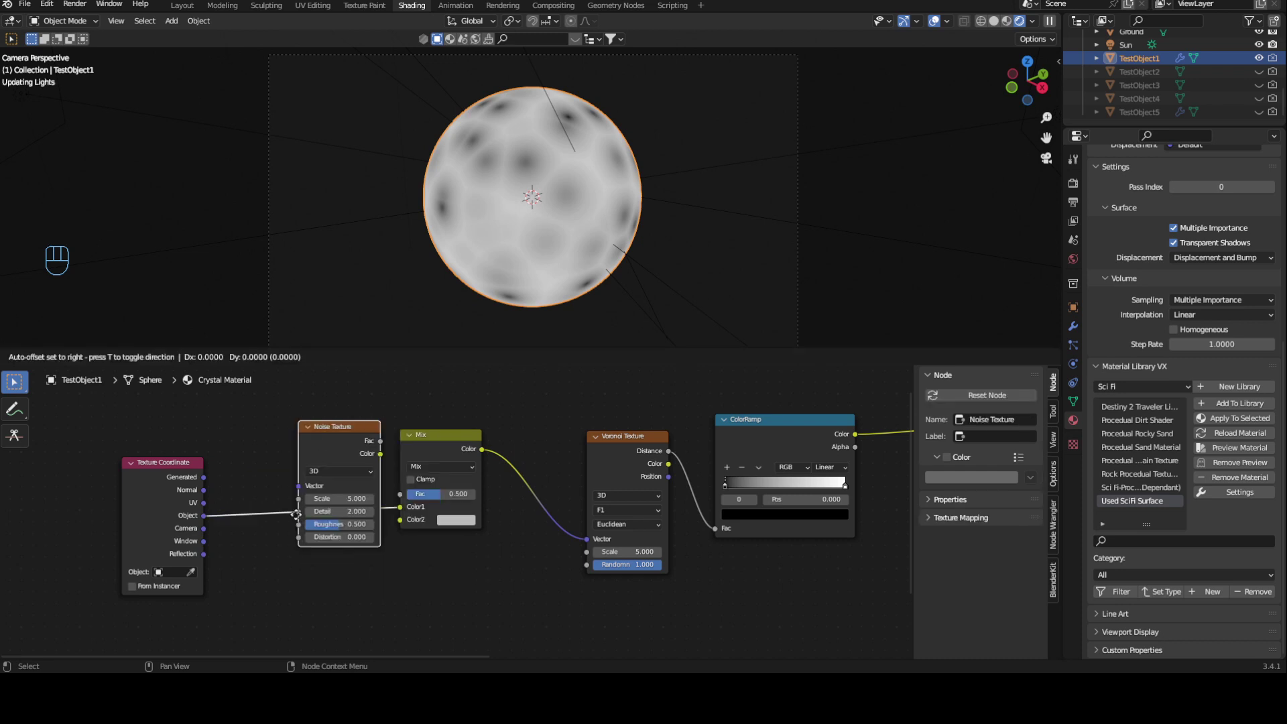
click(362, 540)
drag(357, 541, 400, 519)
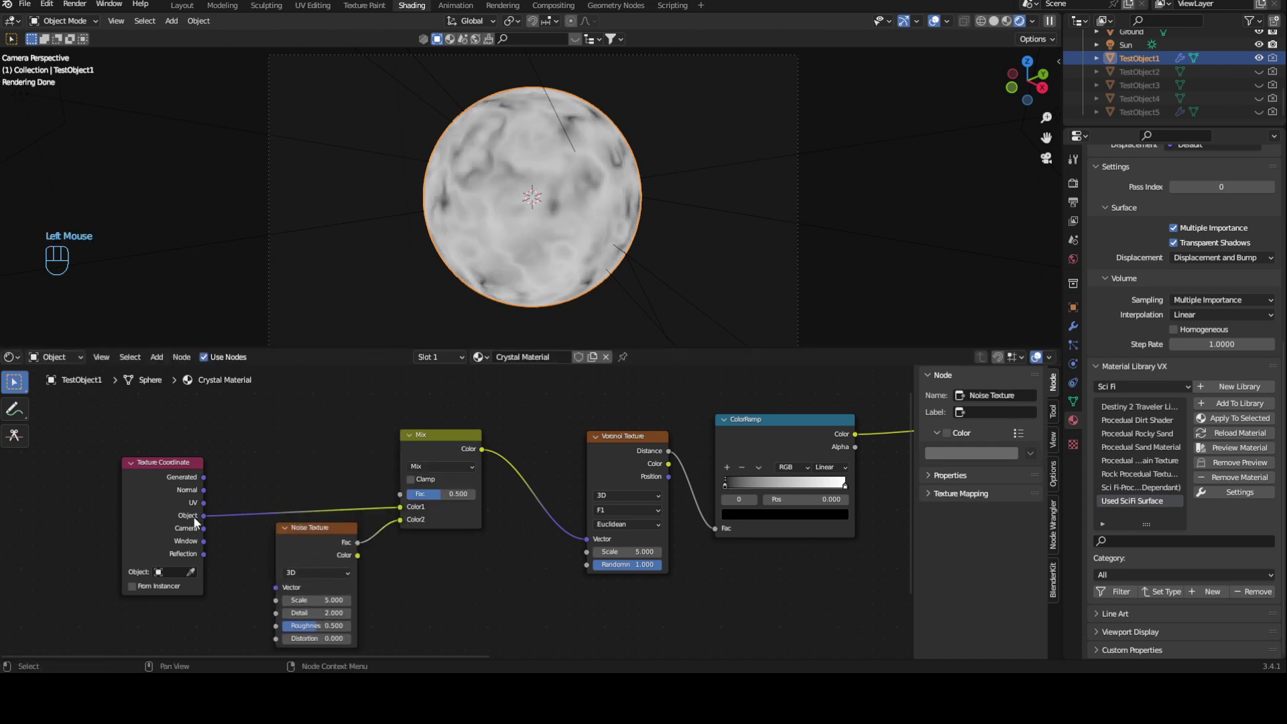
drag(204, 515, 271, 591)
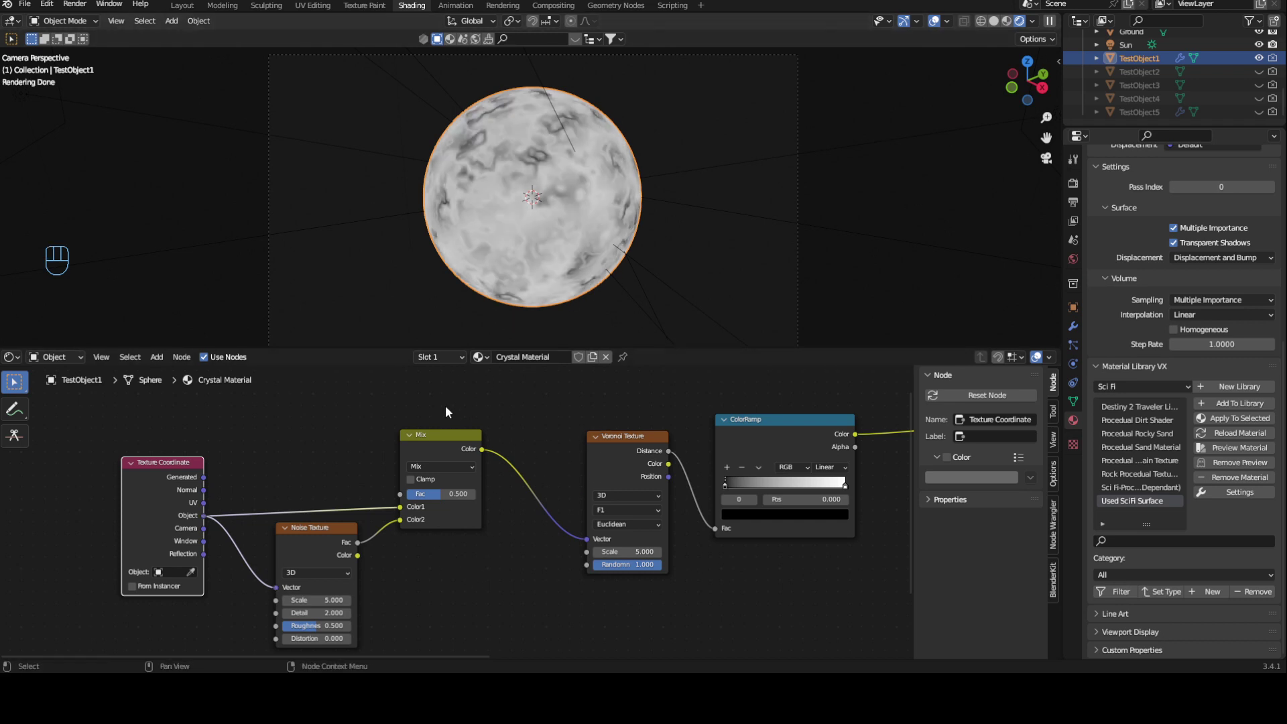
Set the Mix node's factor to 0.125
click(457, 494)
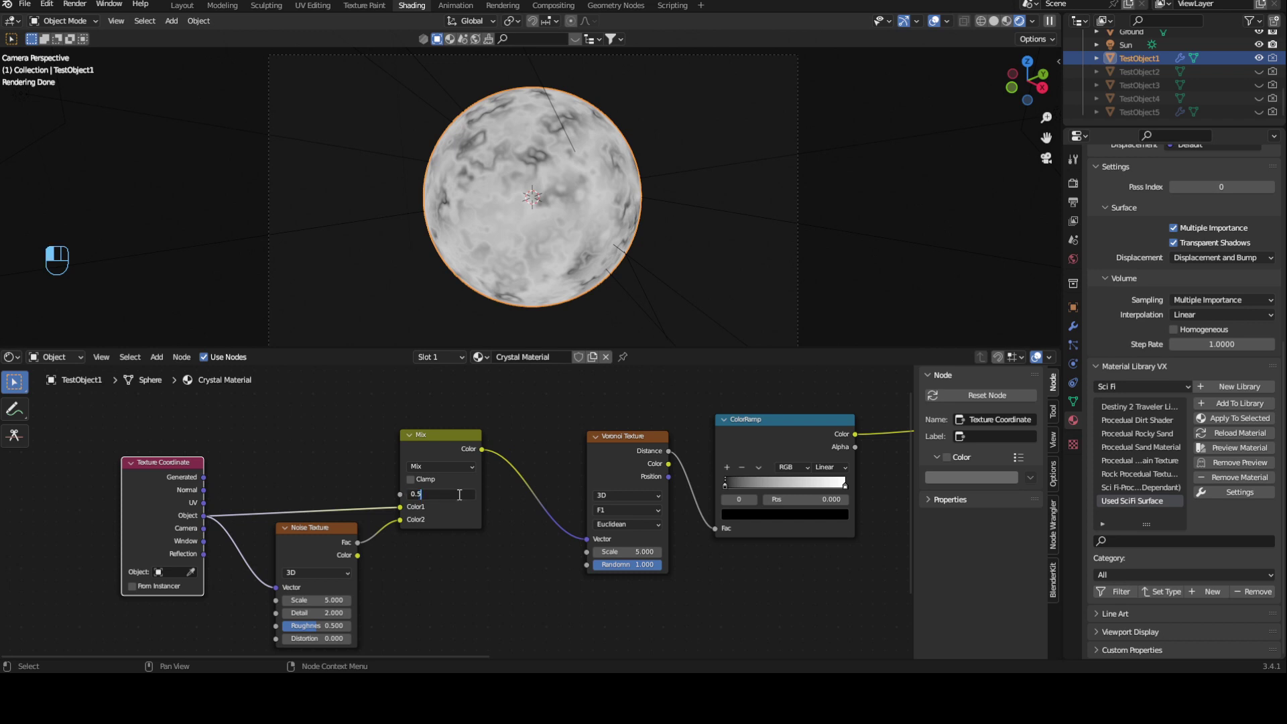
text(0.125)
key(Return)
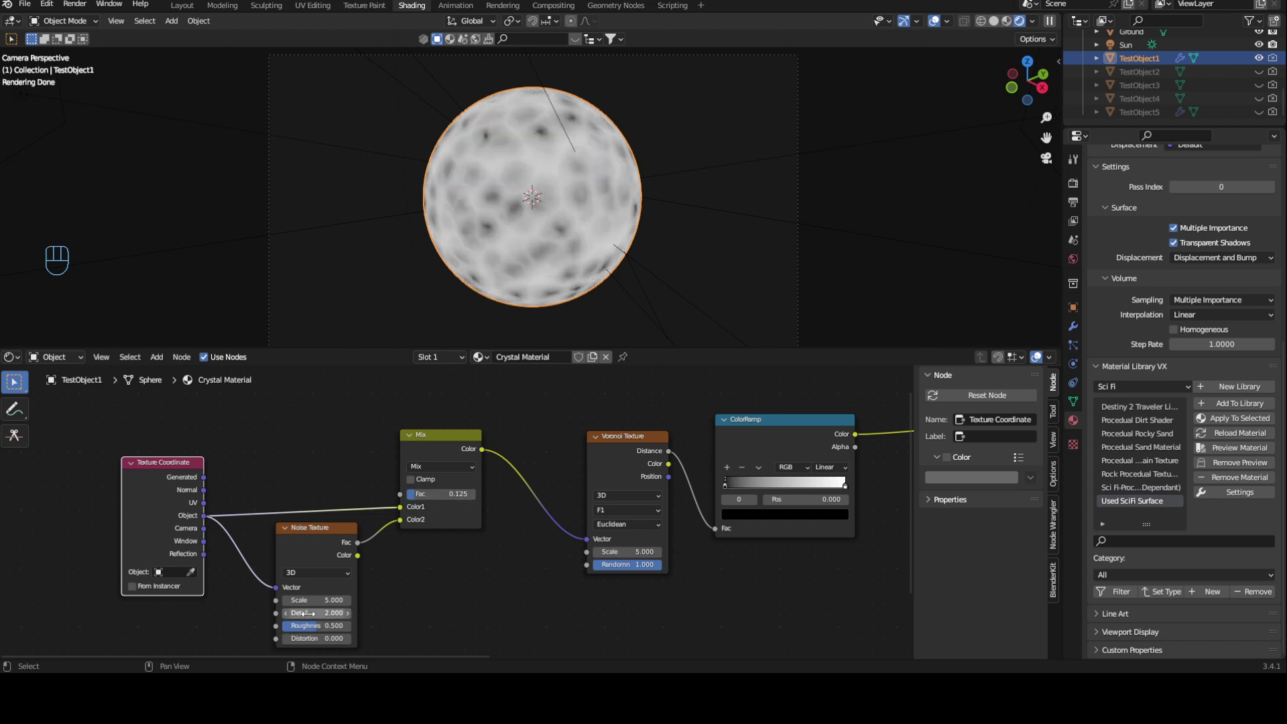
Try different Detail and Scale values on the Noise Texture node and undo the change
drag(303, 612, 351, 611)
drag(290, 599, 468, 611)
key(ctrl+z)
Add a Displacement node between the ColorRamp and the Principled BSDF, below their link
middle_drag(598, 407, 352, 460)
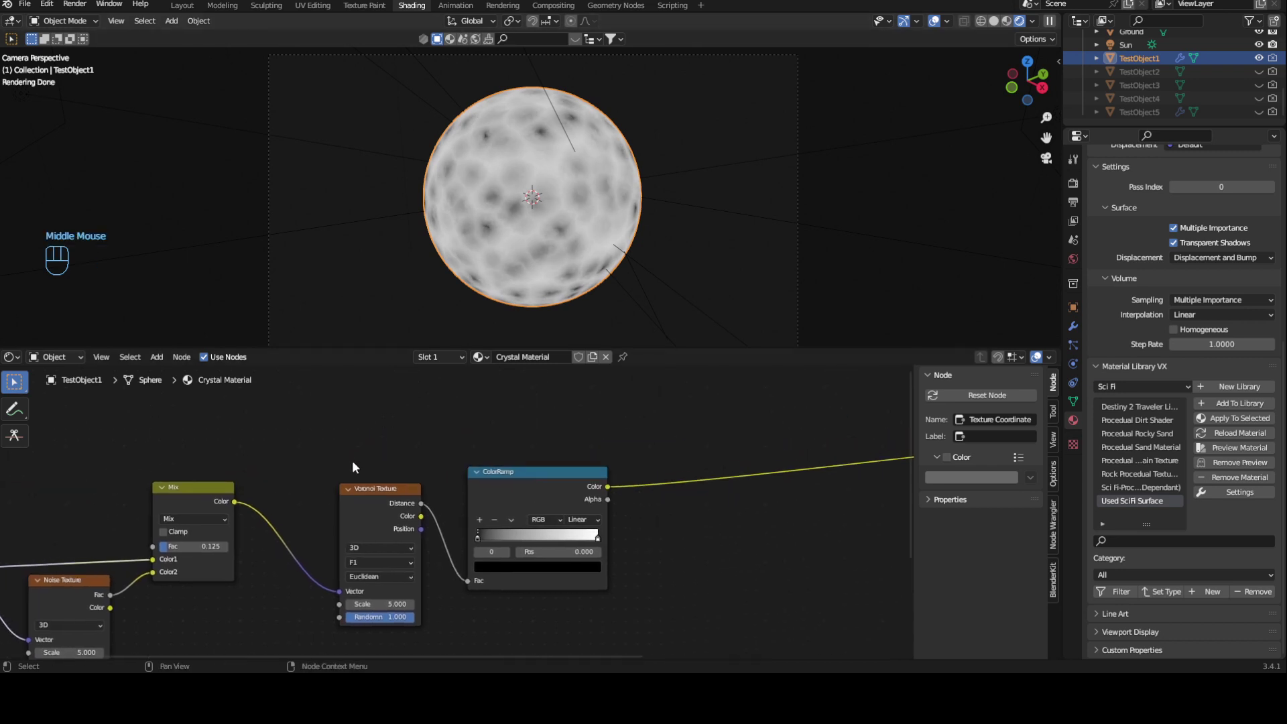
middle_drag(708, 403, 525, 393)
key(shift+a)
text(dis)
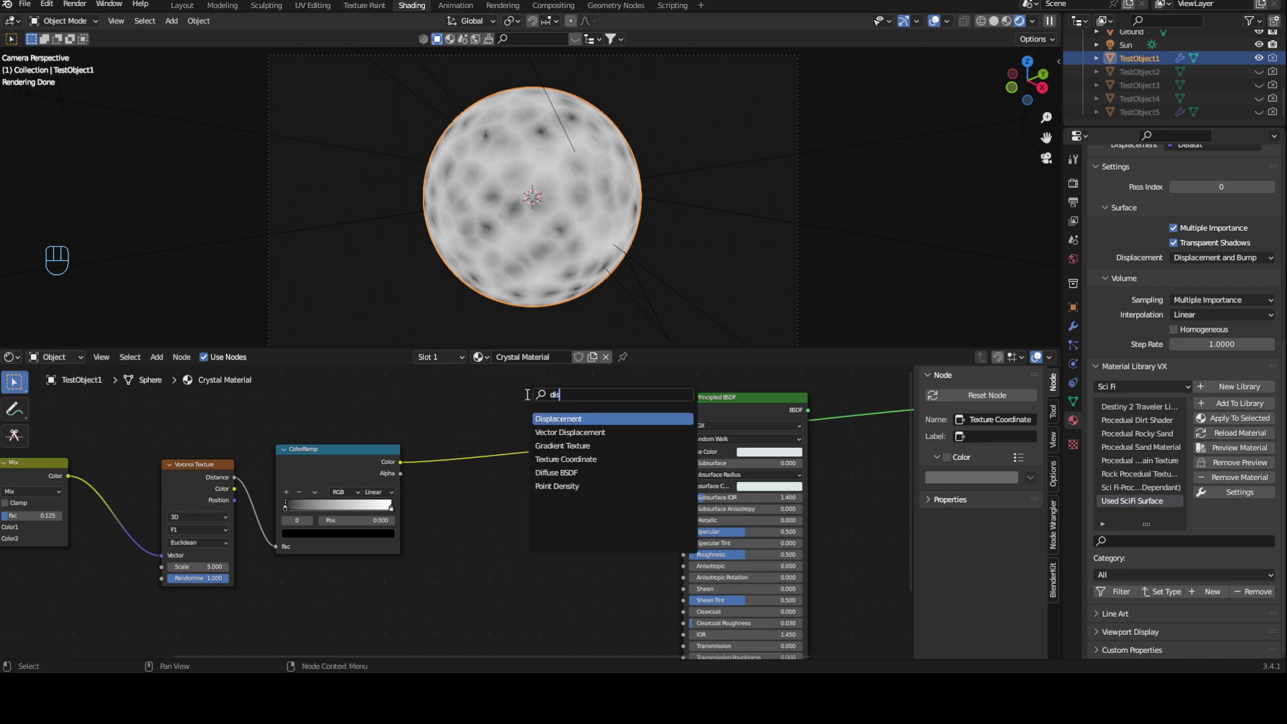
click(566, 418)
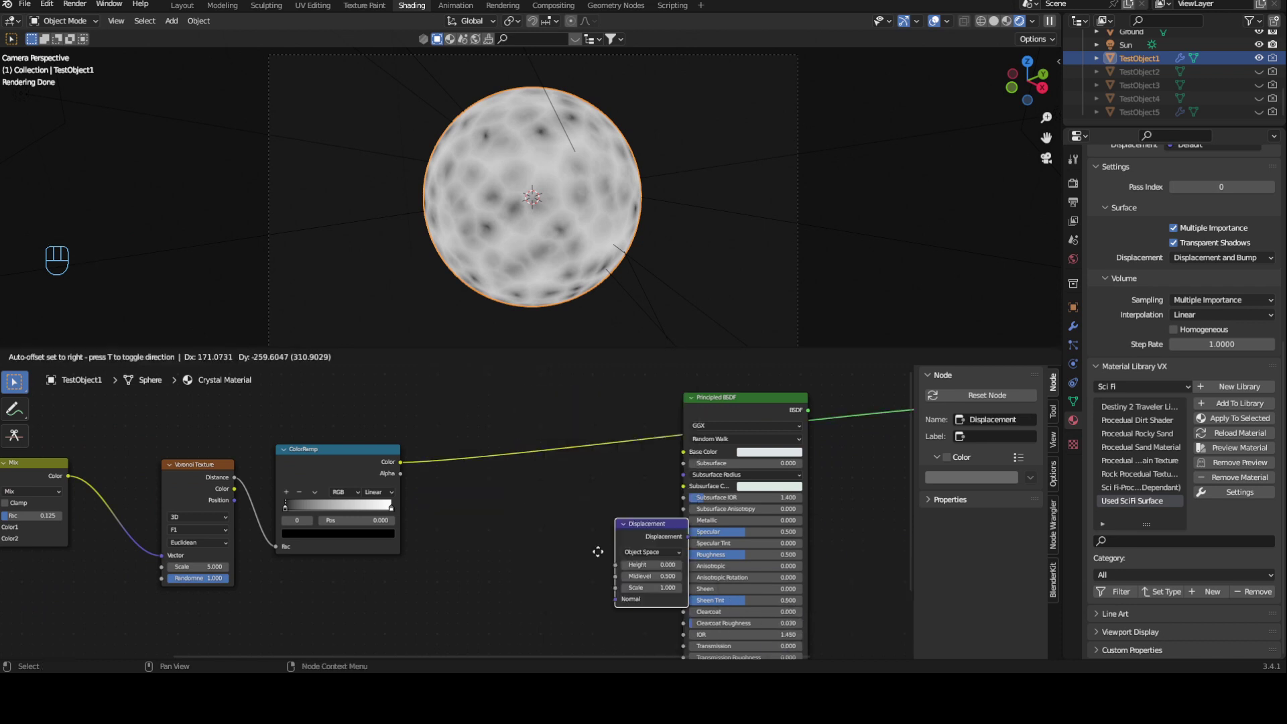
click(535, 575)
middle_drag(590, 535, 564, 468)
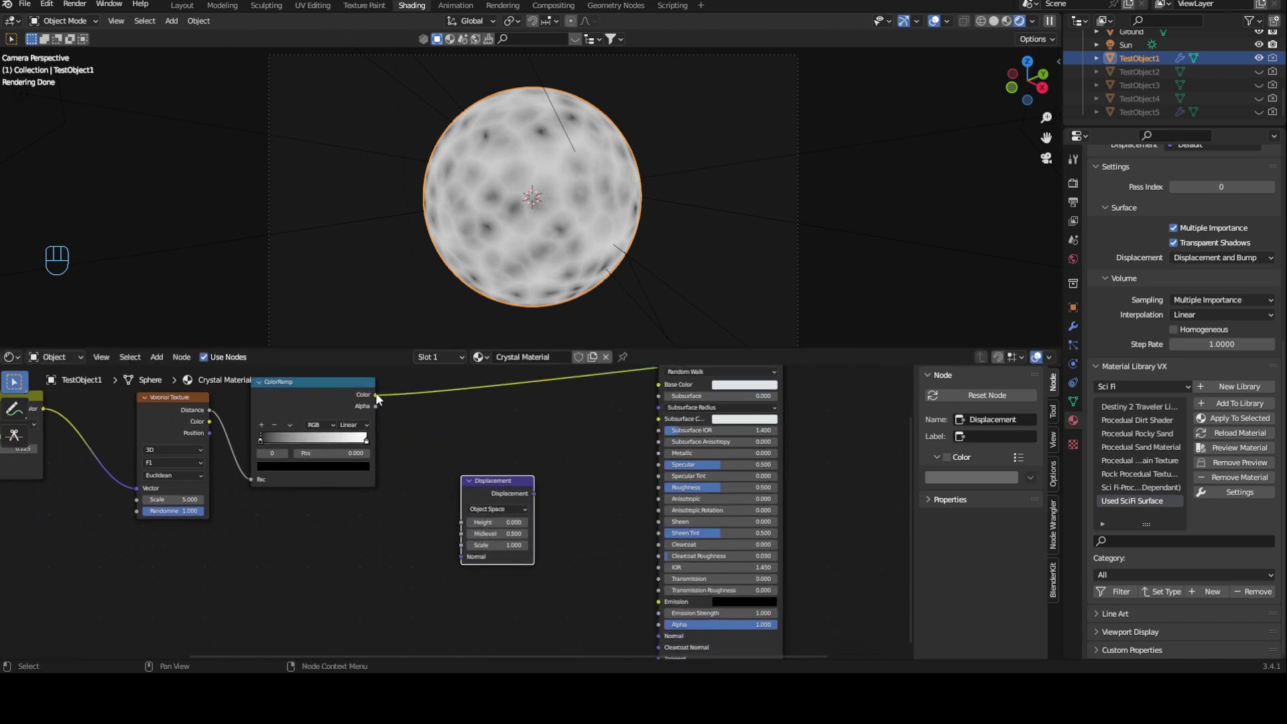
Route the ColorRamp's Color through the Displacement node's Height to the Material Output's Displacement and reconnect the Principled BSDF to Surface
drag(375, 395, 822, 466)
click(570, 476)
ctrl+shift+click(616, 440)
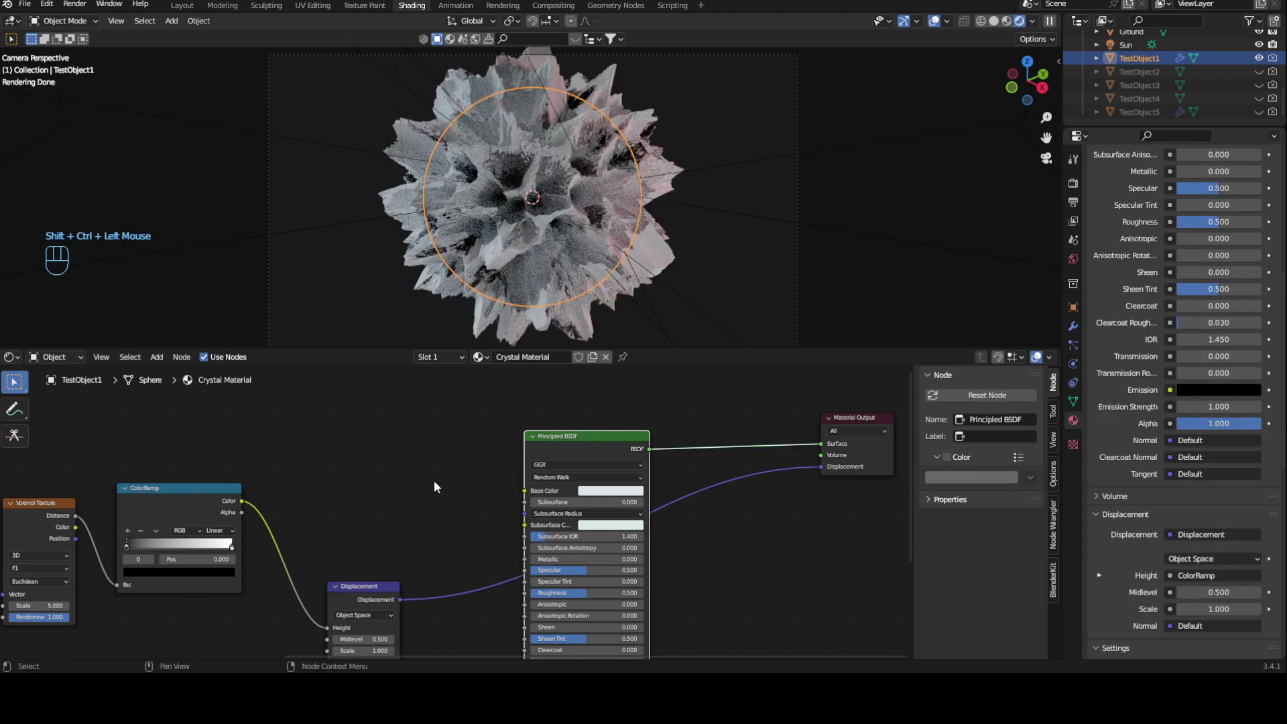
middle_drag(437, 487, 543, 398)
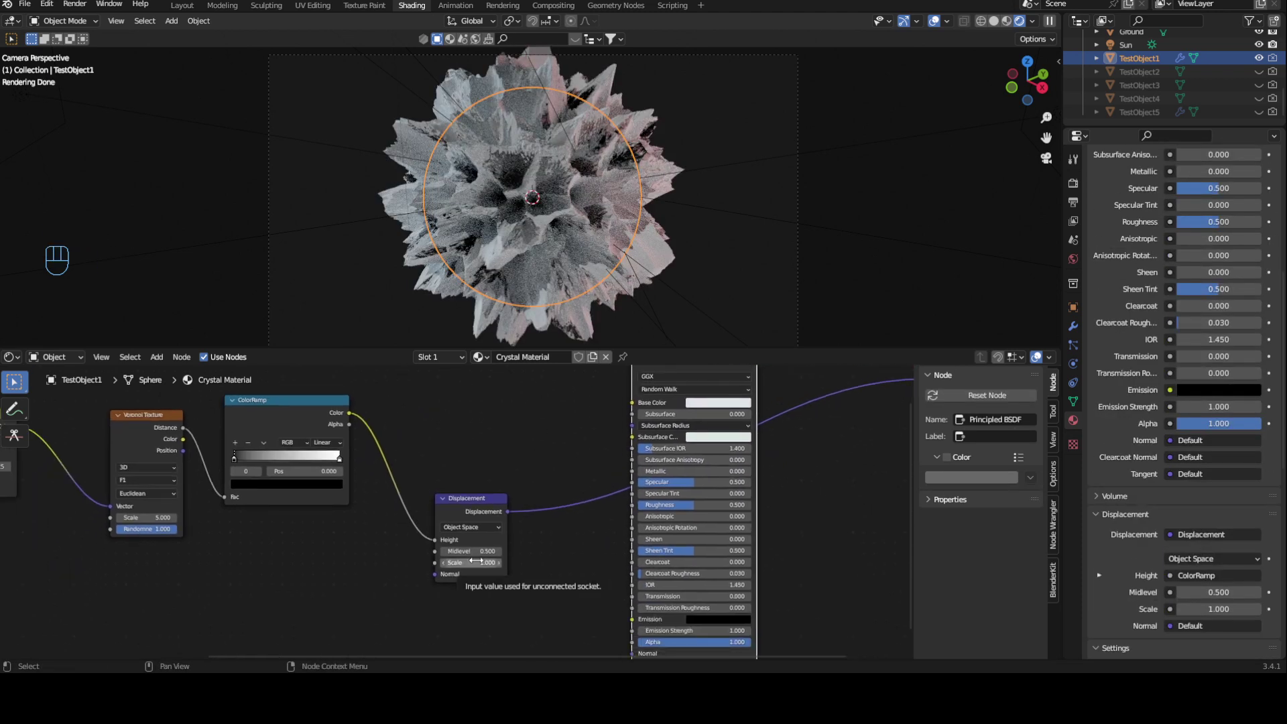
Set the Displacement node's Scale to 0.1
click(476, 561)
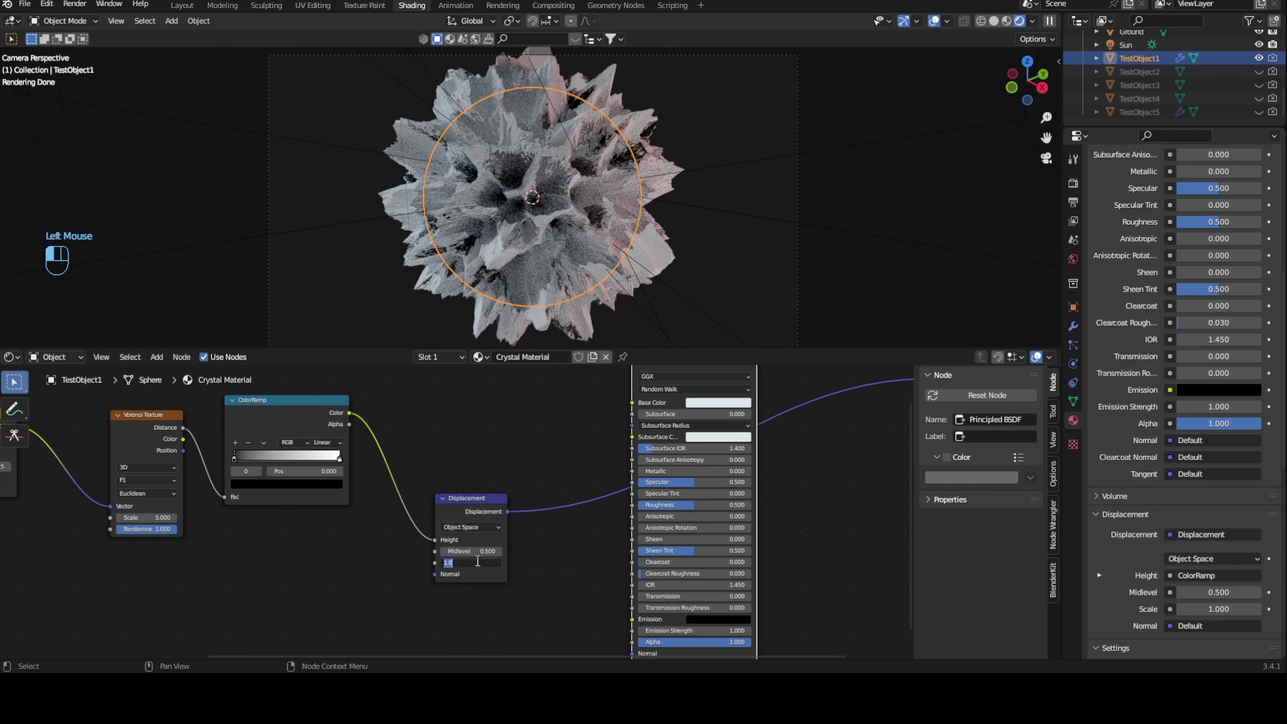
key(BackSpace)
text(0.1)
key(Return)
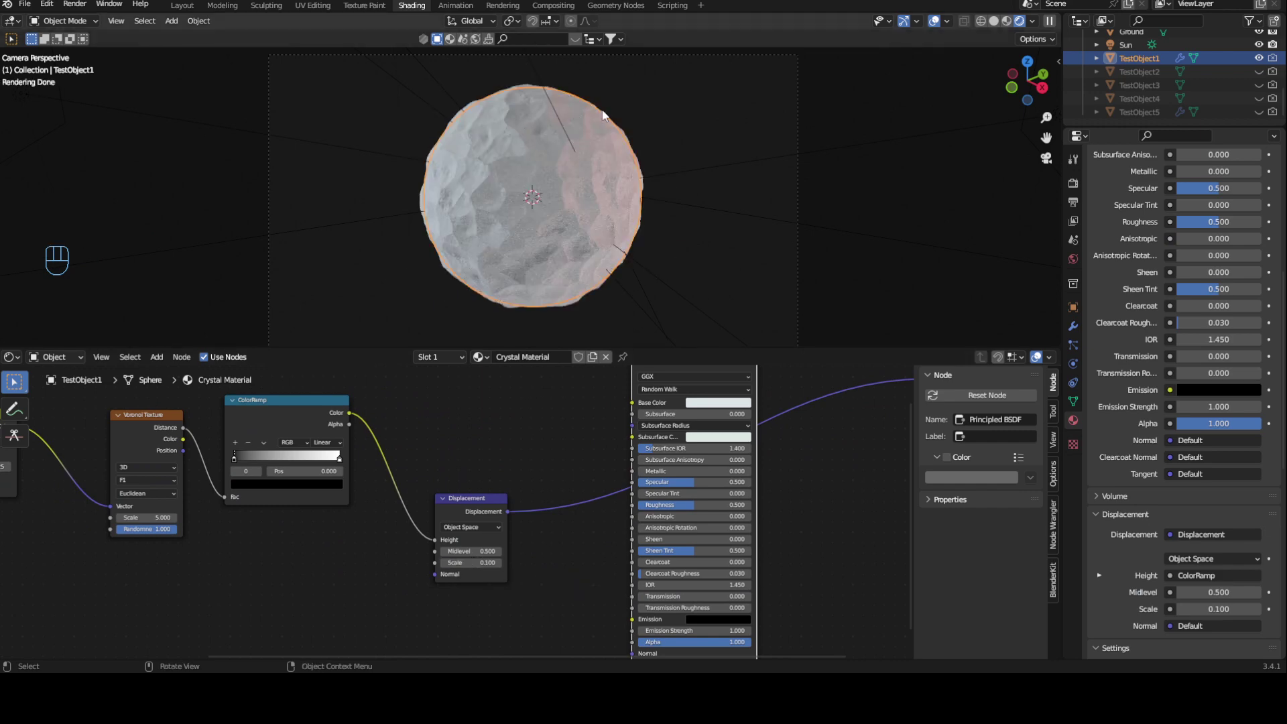
scroll(481, 171, up, 2)
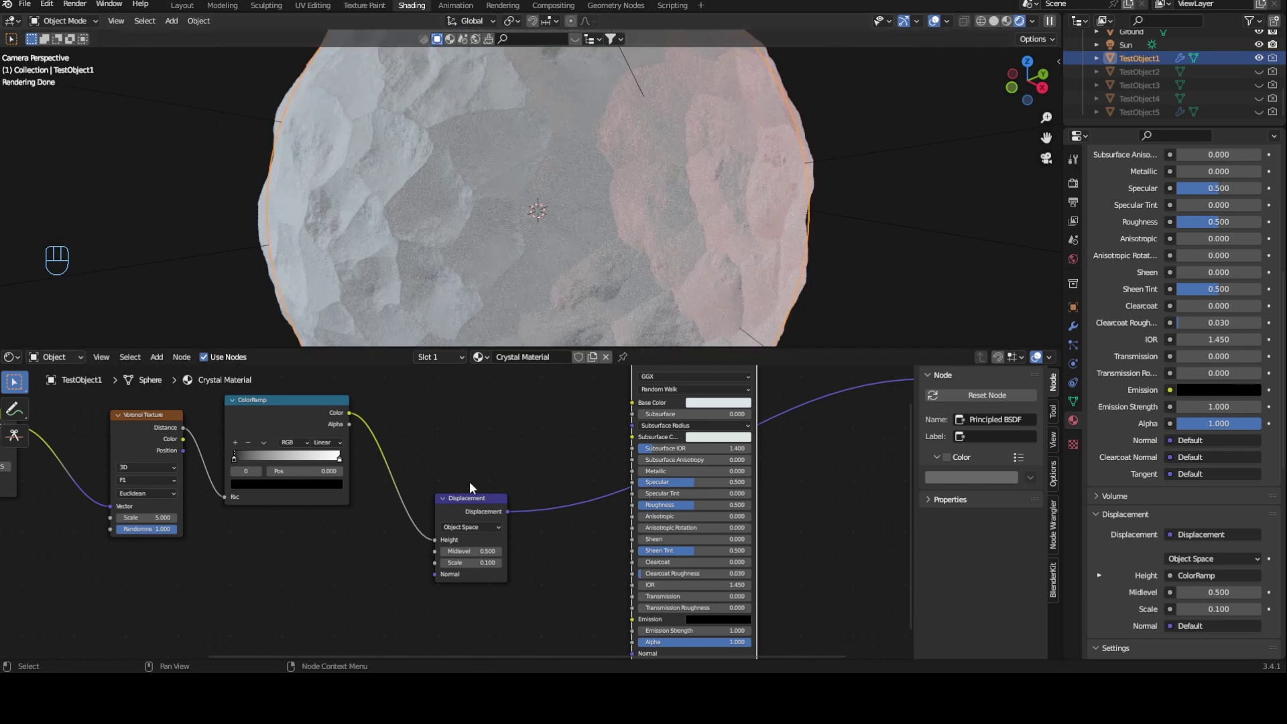
Move the whole node chain from Texture Coordinate to Displacement lower, leaving free space above it
middle_drag(469, 482, 536, 475)
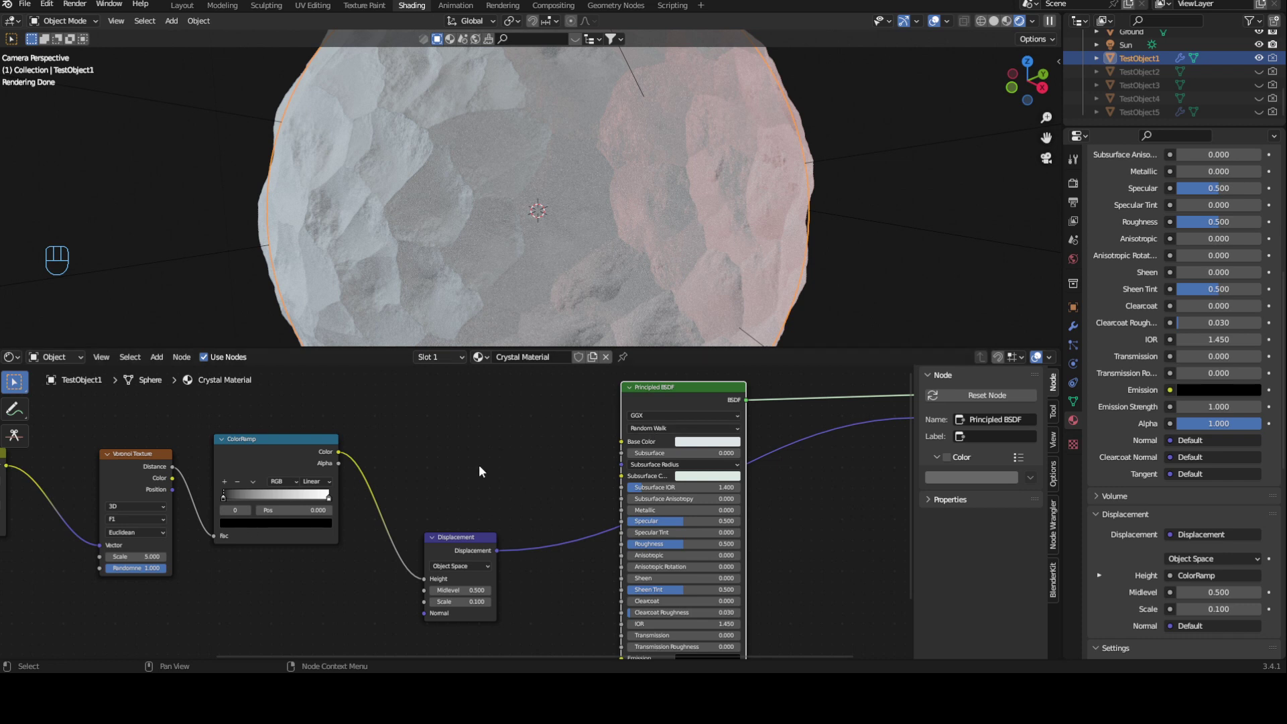
scroll(478, 465, down, 1)
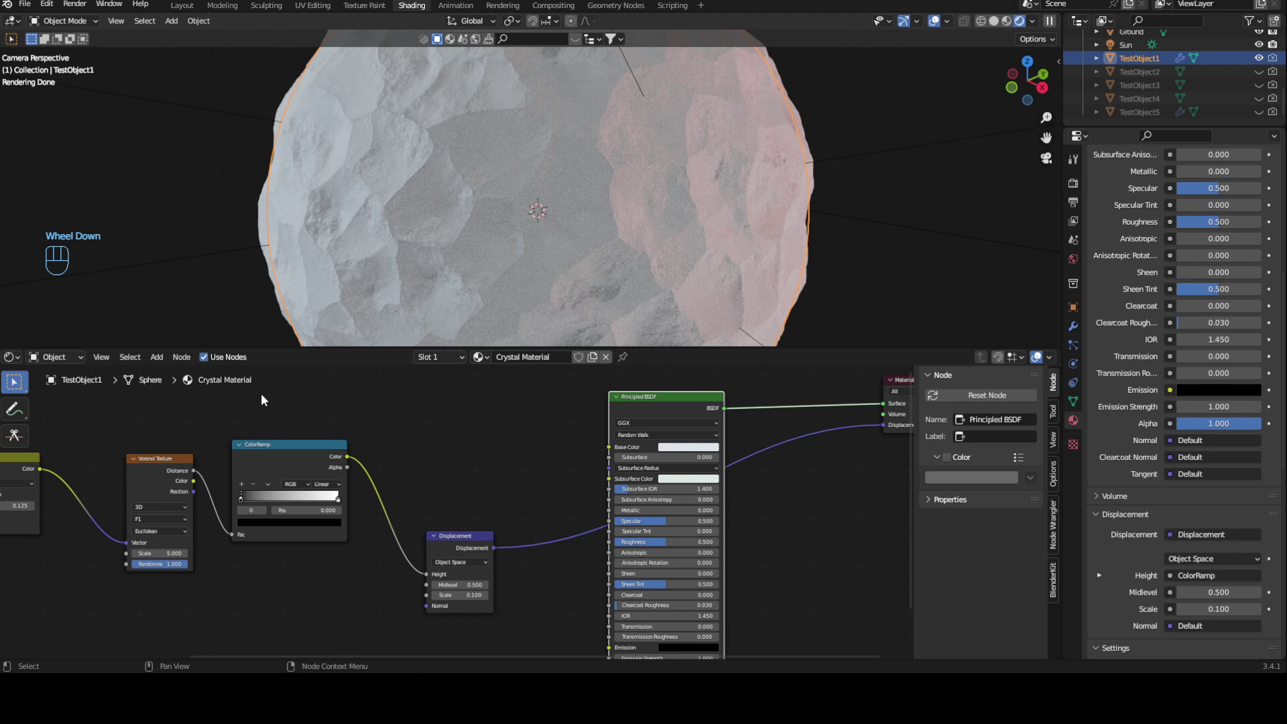
scroll(355, 420, down, 2)
middle_drag(355, 421, 402, 406)
drag(97, 427, 640, 627)
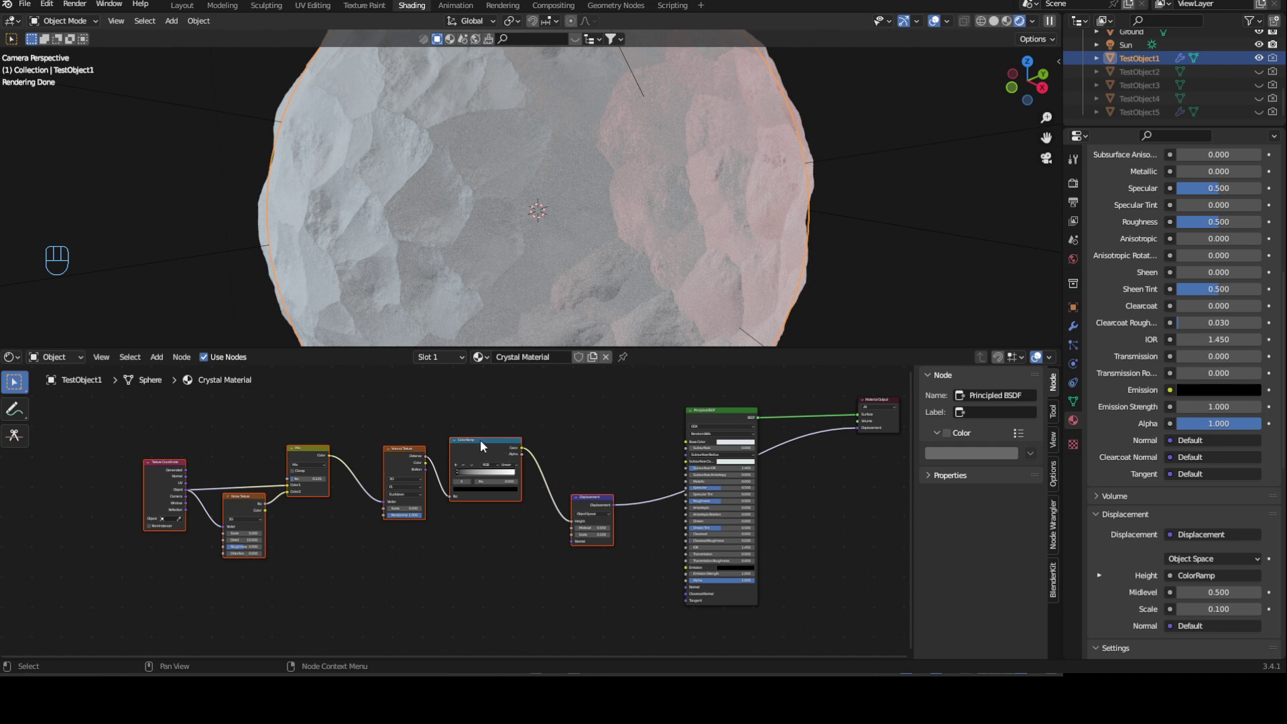
drag(479, 440, 478, 516)
Change the Principled BSDF's Base Color to a saturated red
middle_drag(829, 509, 600, 582)
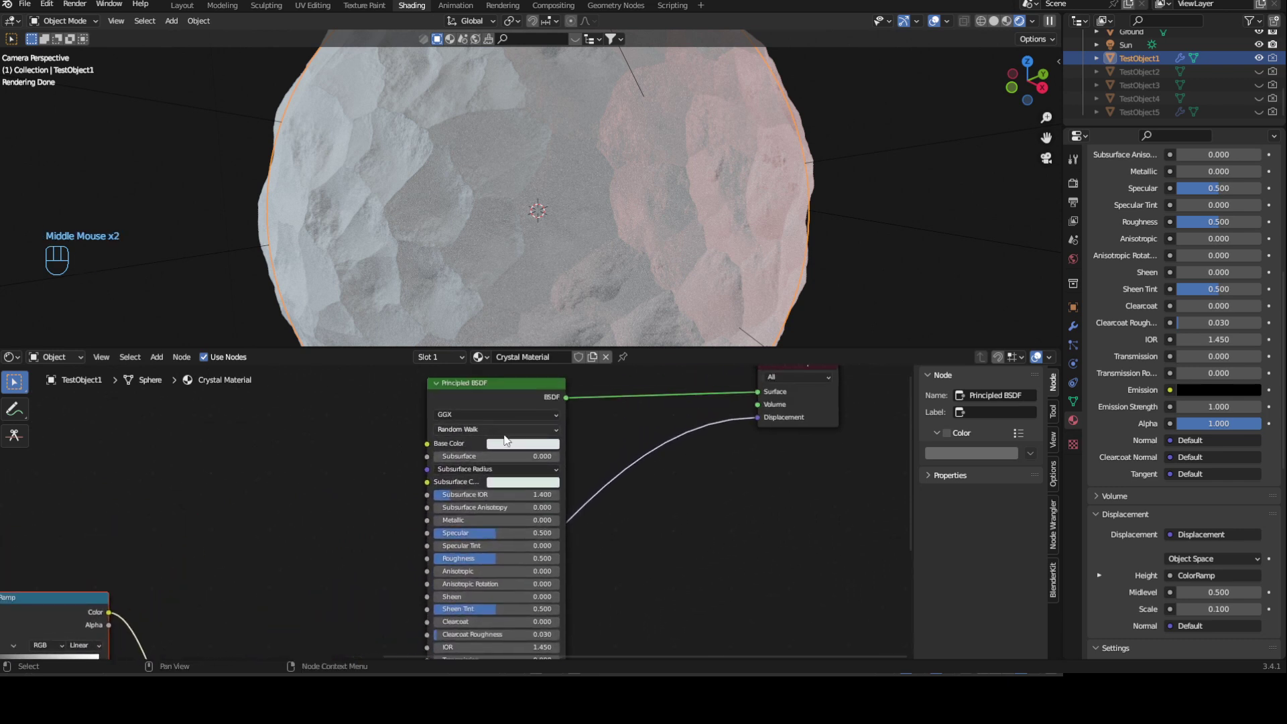
click(523, 443)
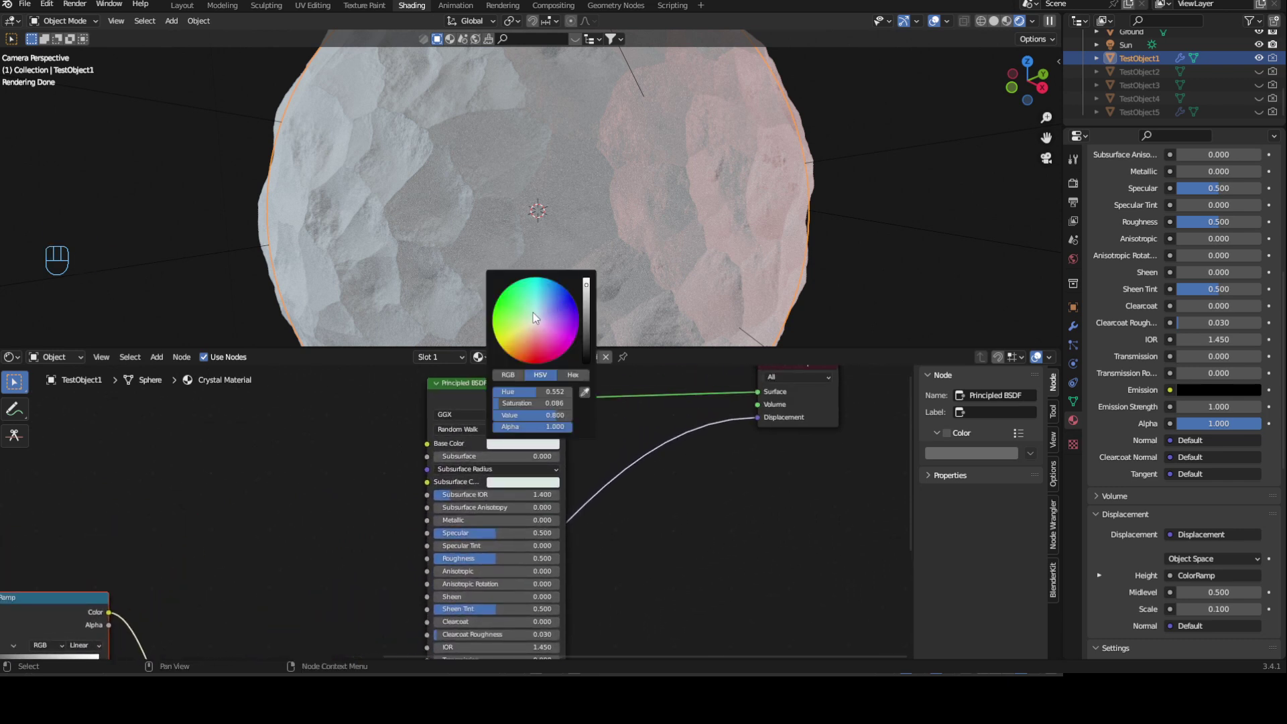
mouse_move(527, 324)
mouse_down()
mouse_move(514, 333)
mouse_move(532, 362)
mouse_up()
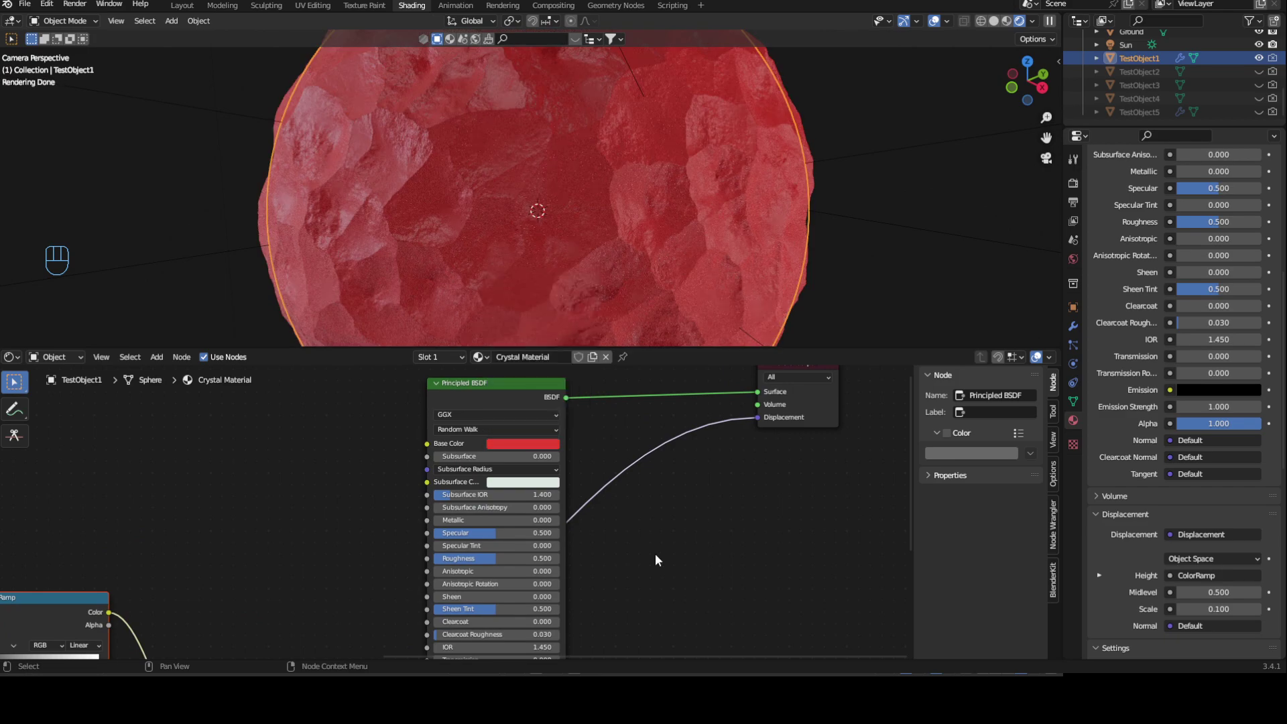
Lower the Principled BSDF's Roughness to 0.4 and further to 0.3
middle_drag(656, 552, 657, 493)
click(540, 501)
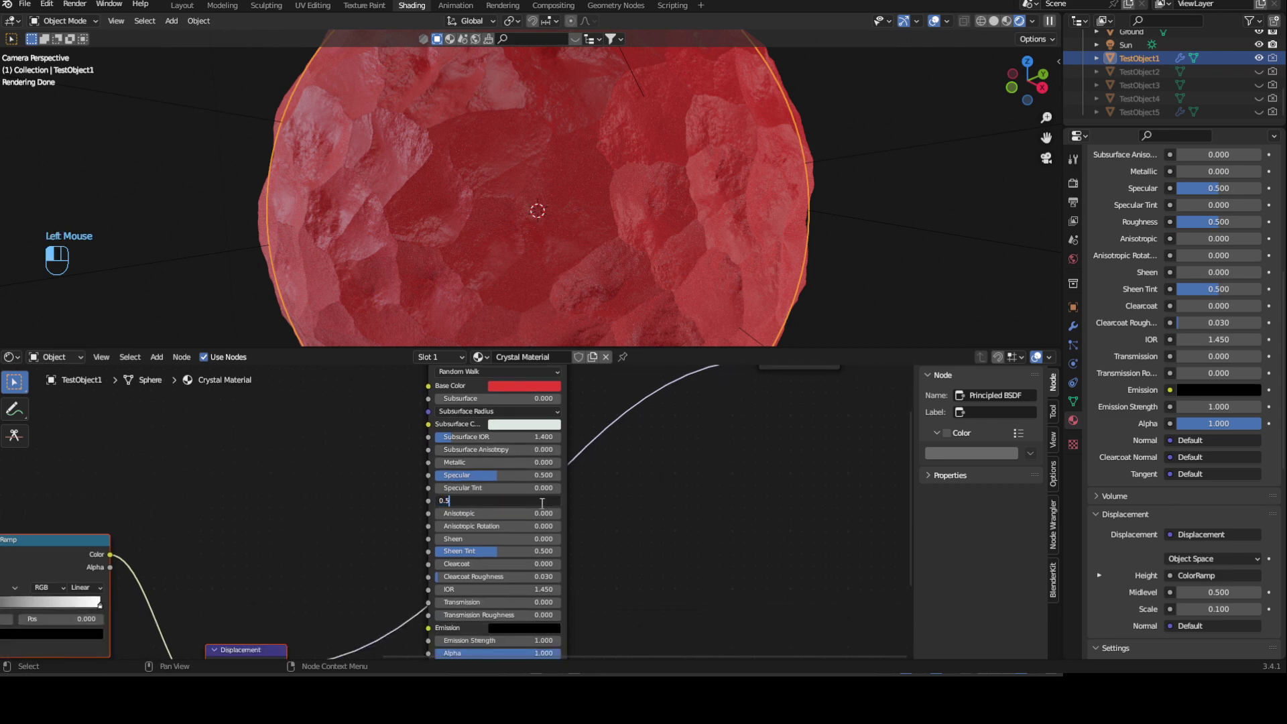
key(BackSpace)
text(4)
key(Return)
click(540, 501)
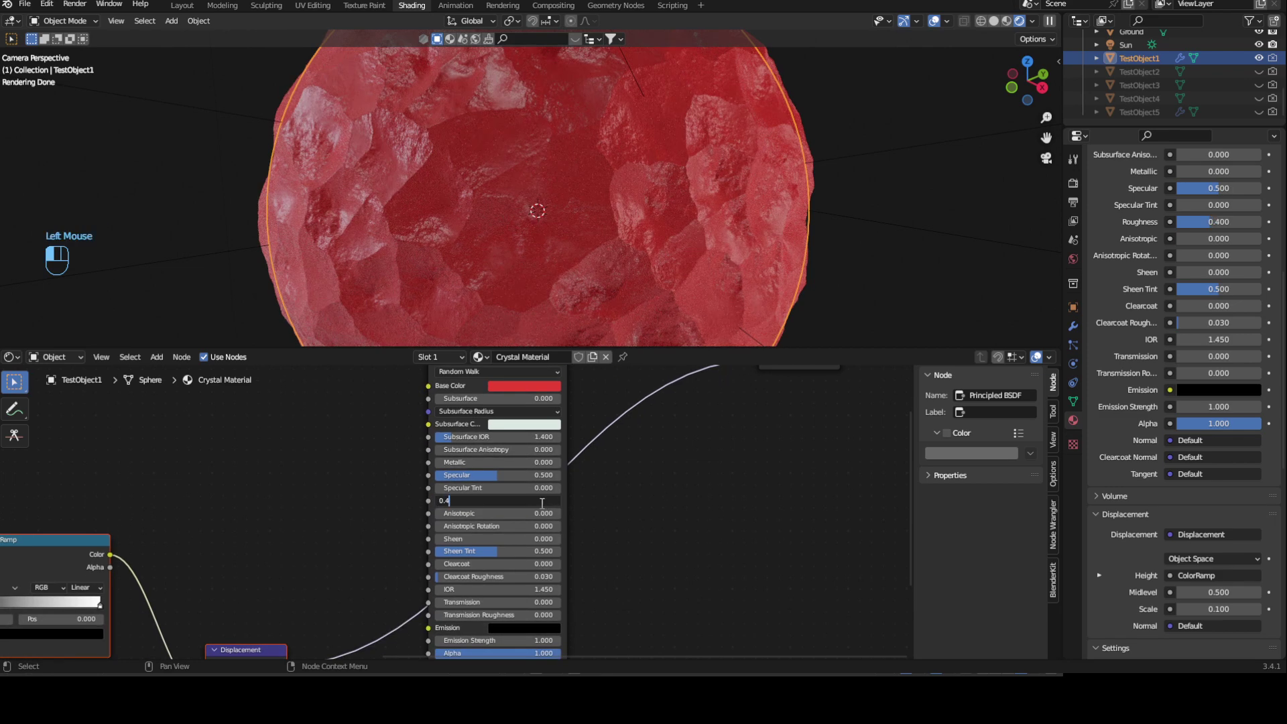
key(BackSpace)
text(3)
key(Return)
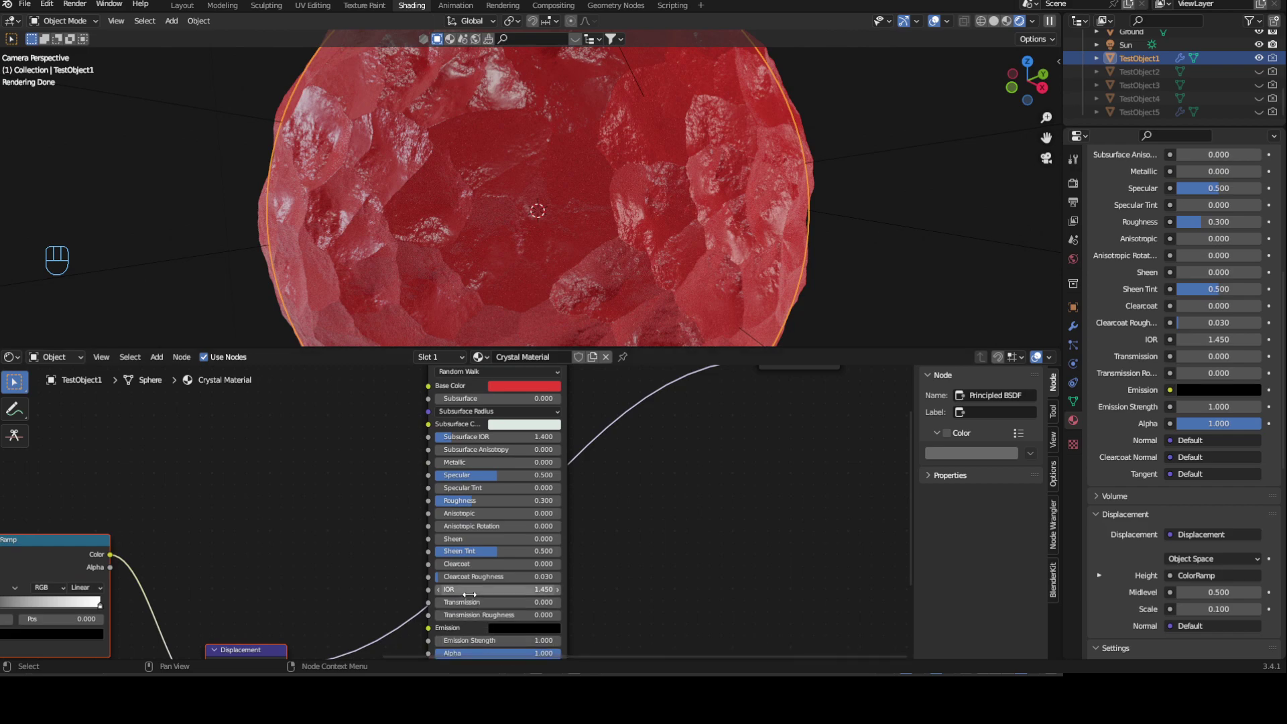
Set the Principled BSDF's Transmission to 1 and check the whole sphere, keeping TestObject1 selected
click(467, 590)
key(Return)
text(1)
key(Return)
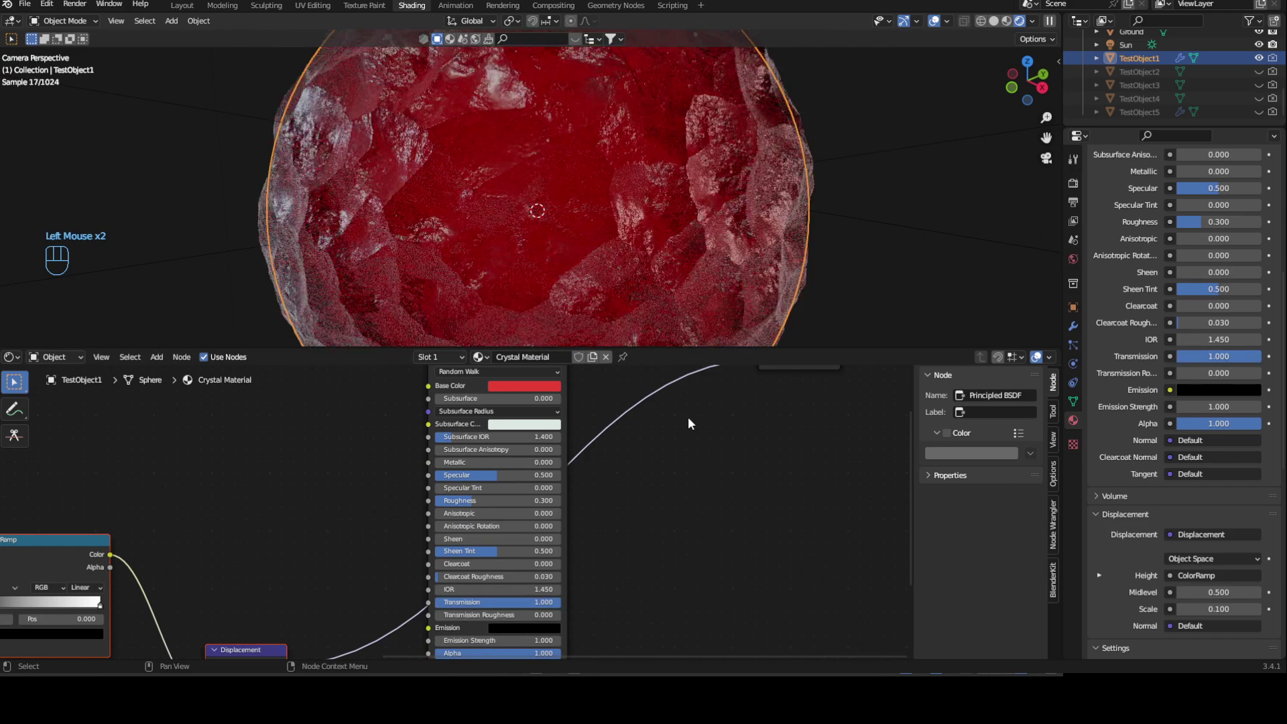
middle_drag(363, 426, 355, 469)
ctrl+middle_drag(806, 148, 794, 214)
ctrl+middle_drag(657, 204, 758, 187)
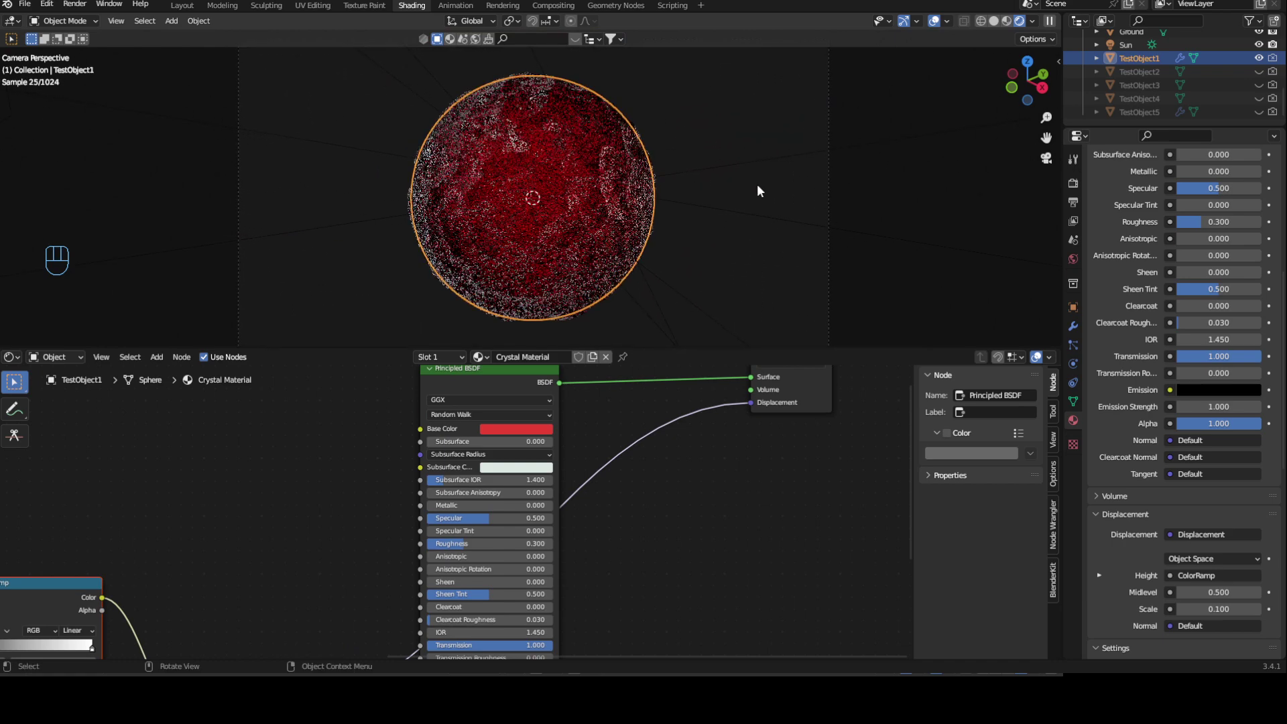
click(621, 295)
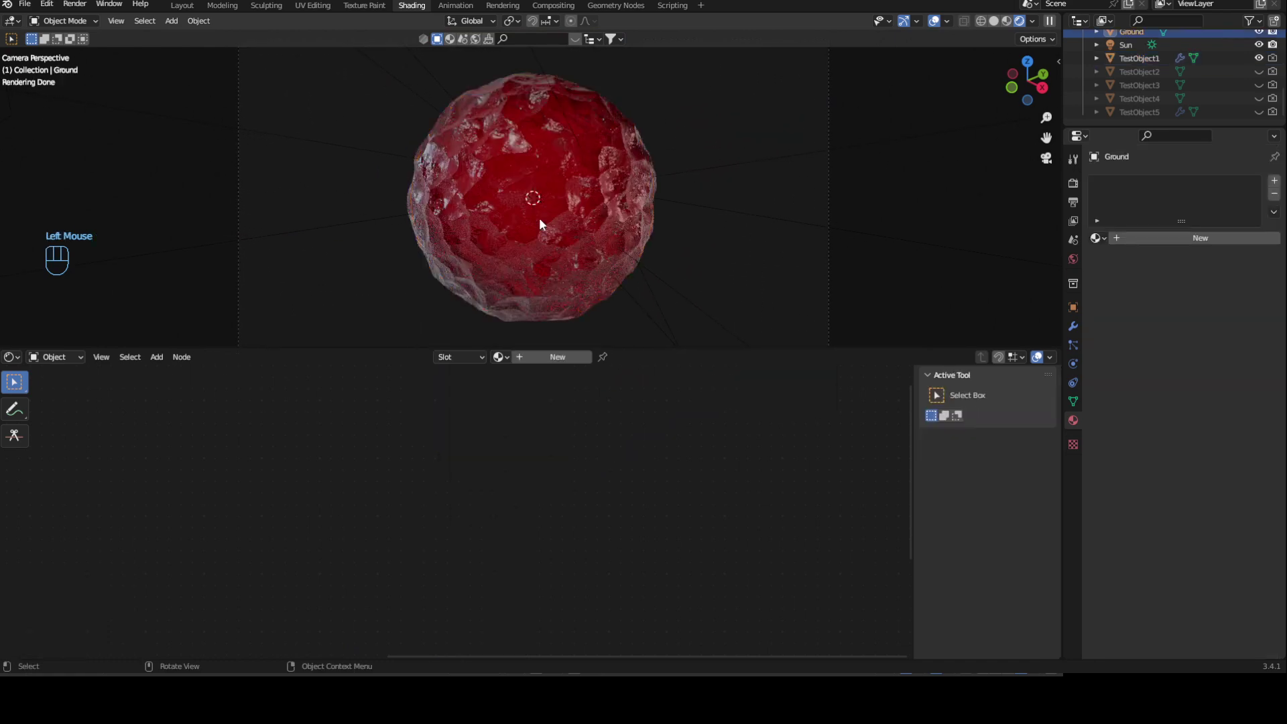
click(540, 221)
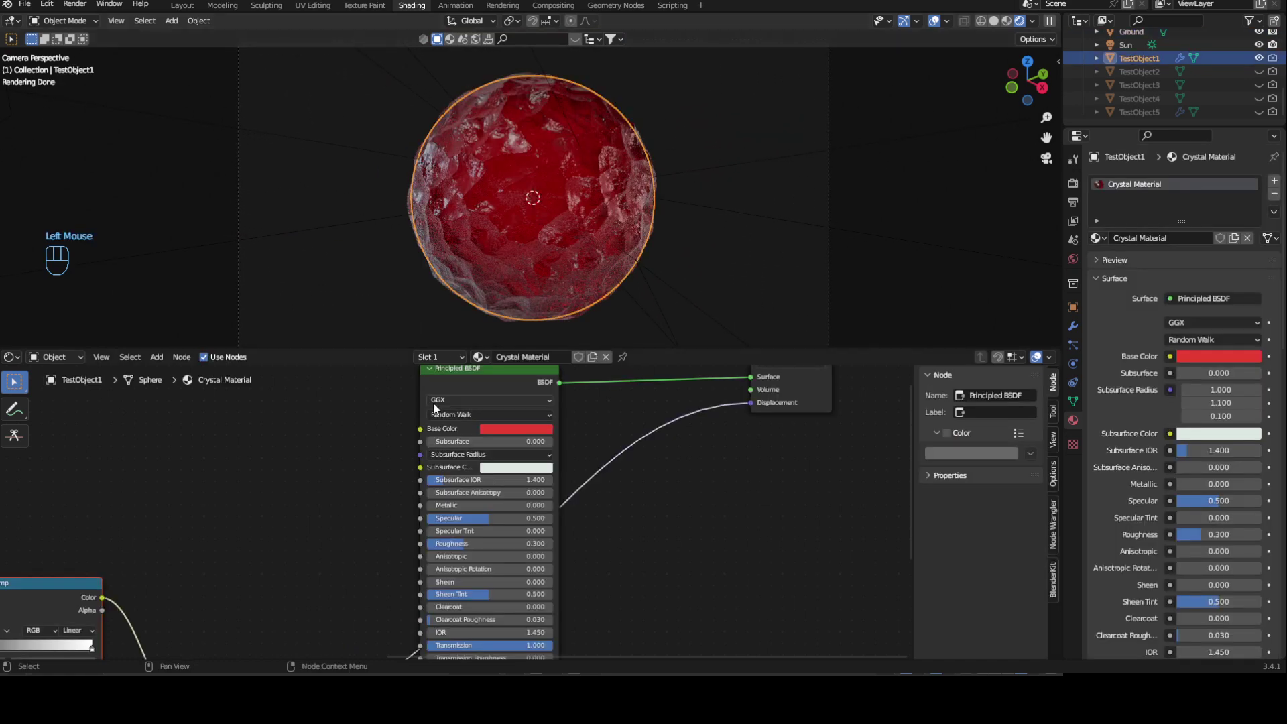
Duplicate the Voronoi Texture node into the free space above the chain and set the copy to Distance to Edge
middle_drag(301, 433, 651, 459)
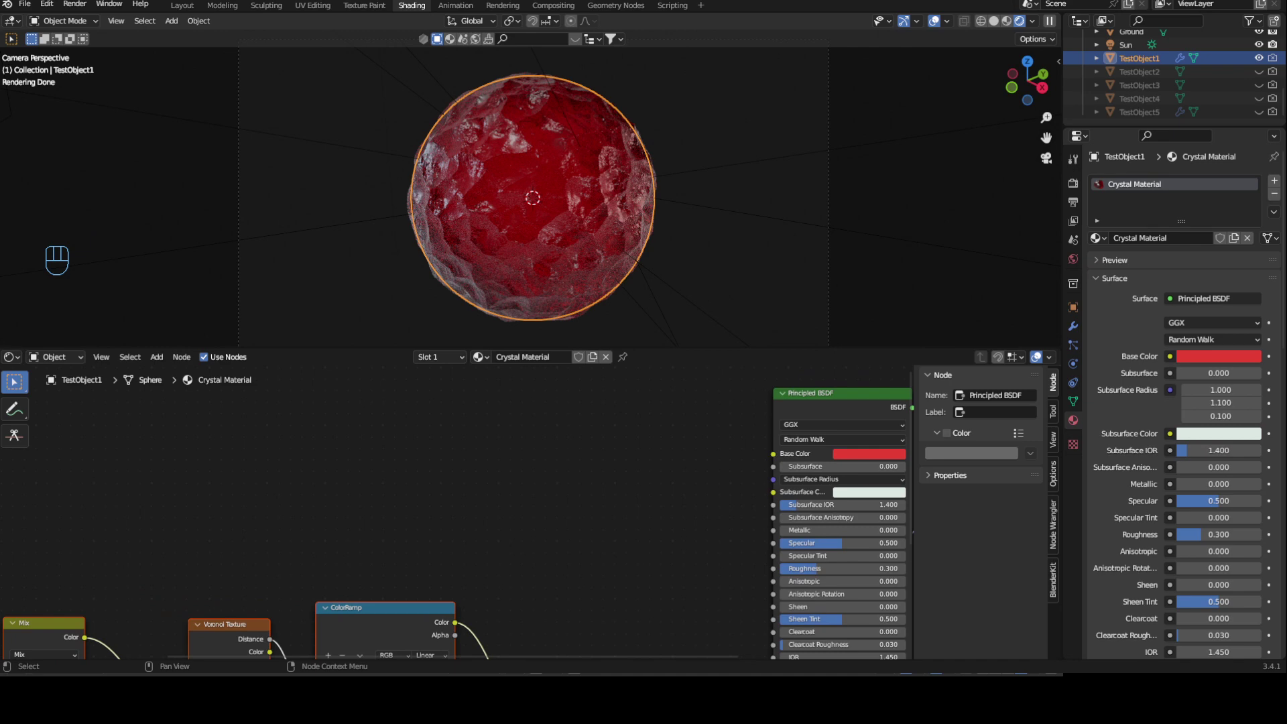
middle_drag(275, 490, 434, 484)
click(407, 620)
key(shift+d)
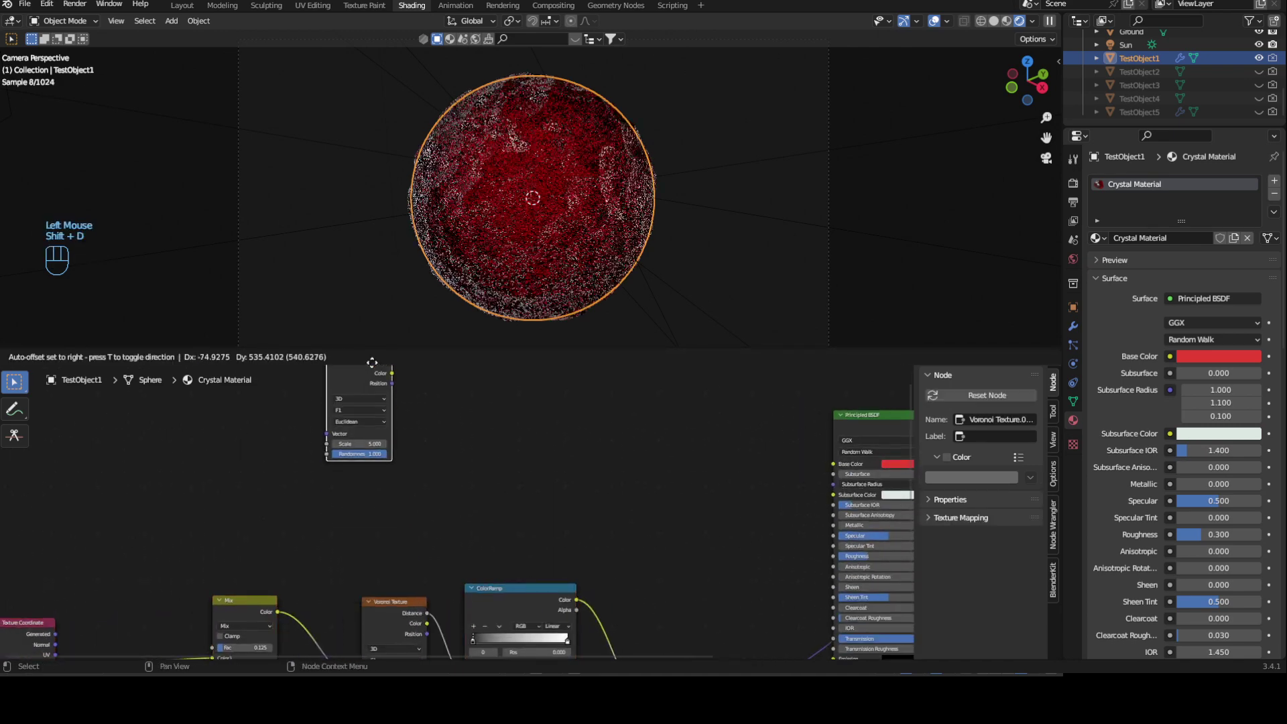
click(362, 469)
ctrl+middle_drag(414, 485, 408, 457)
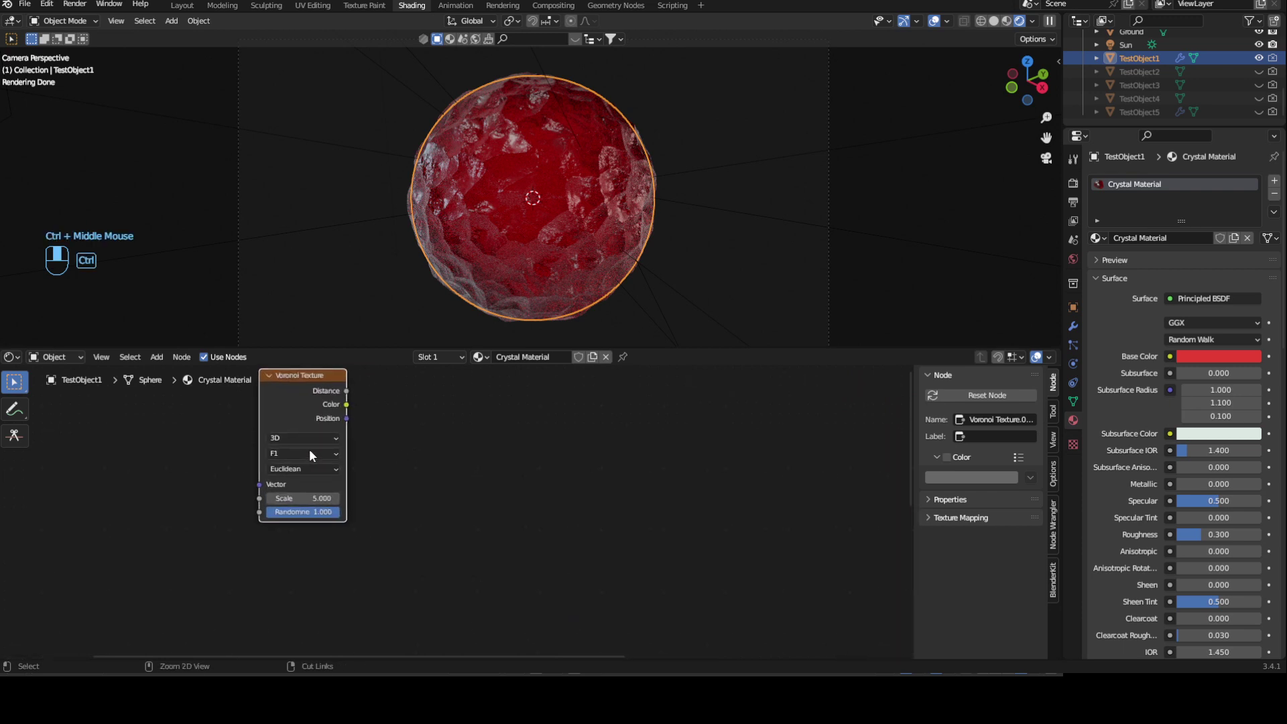
drag(309, 450, 299, 459)
click(308, 455)
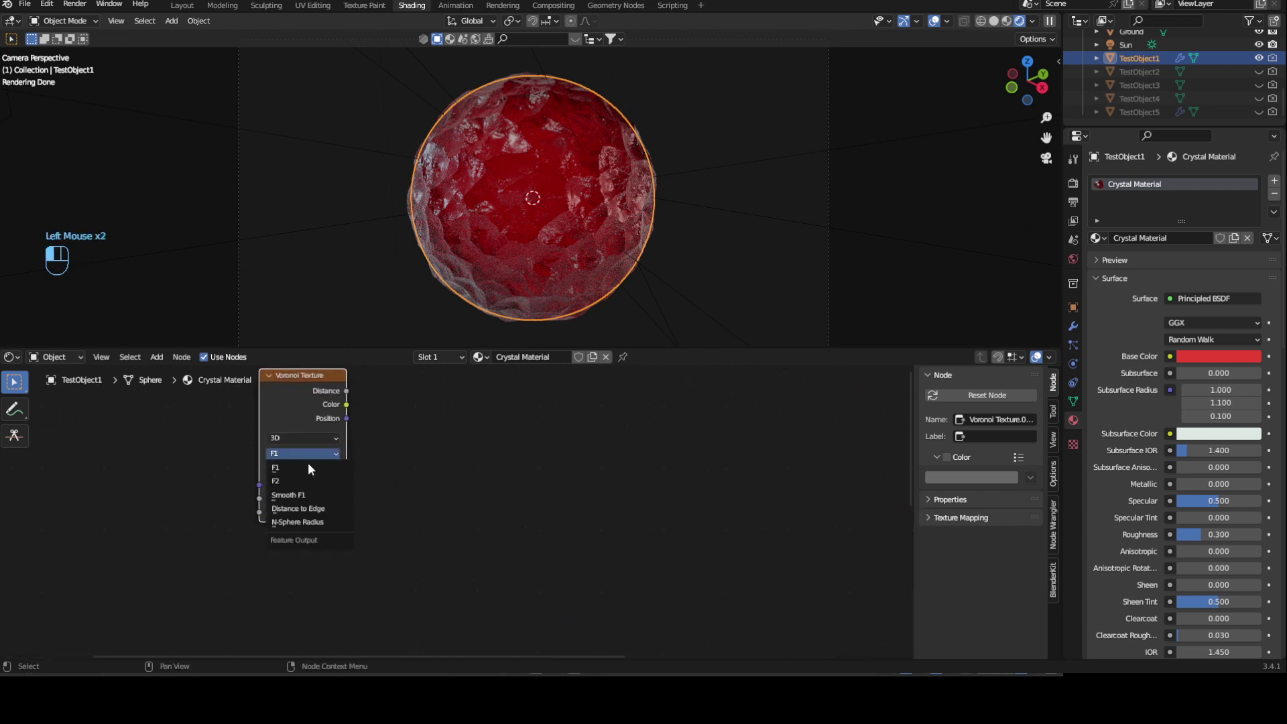
click(318, 509)
Give the duplicated Voronoi Texture its own Texture Coordinate node without Mapping, linking Object directly to Vector
middle_drag(412, 474, 518, 497)
click(414, 409)
click(413, 400)
key(ctrl+t)
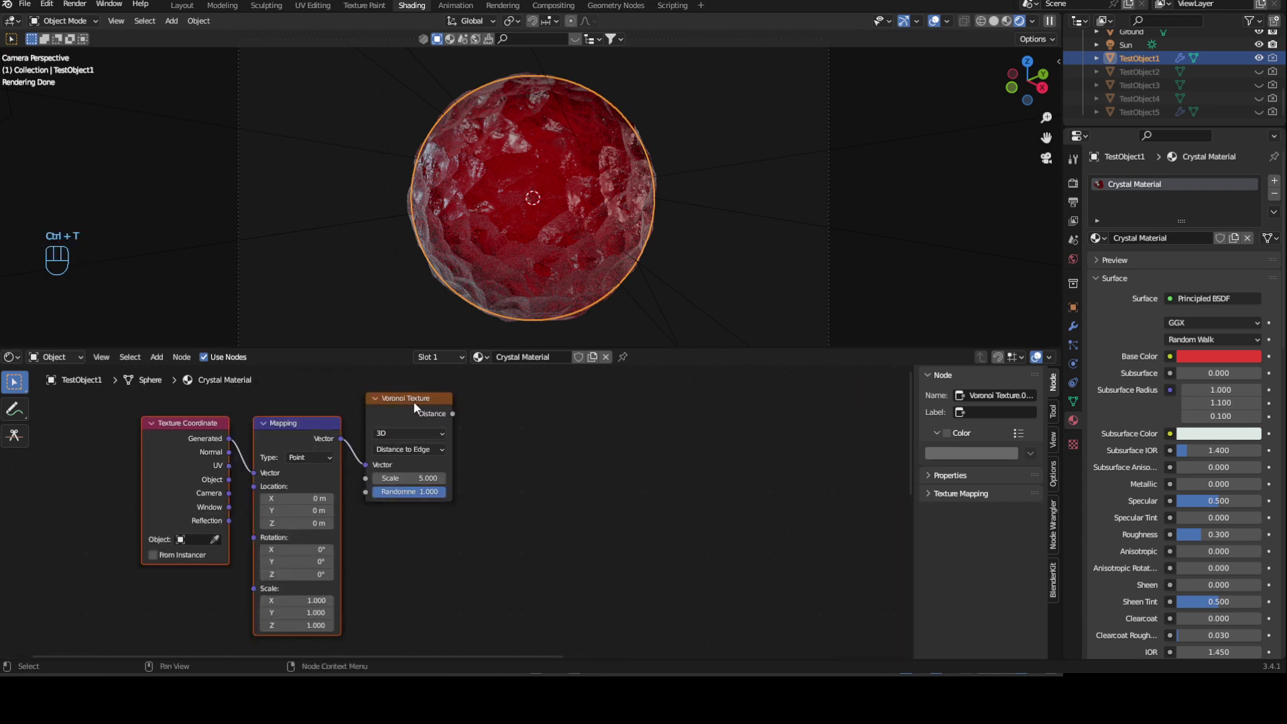
click(283, 429)
key(Delete)
drag(230, 479, 365, 464)
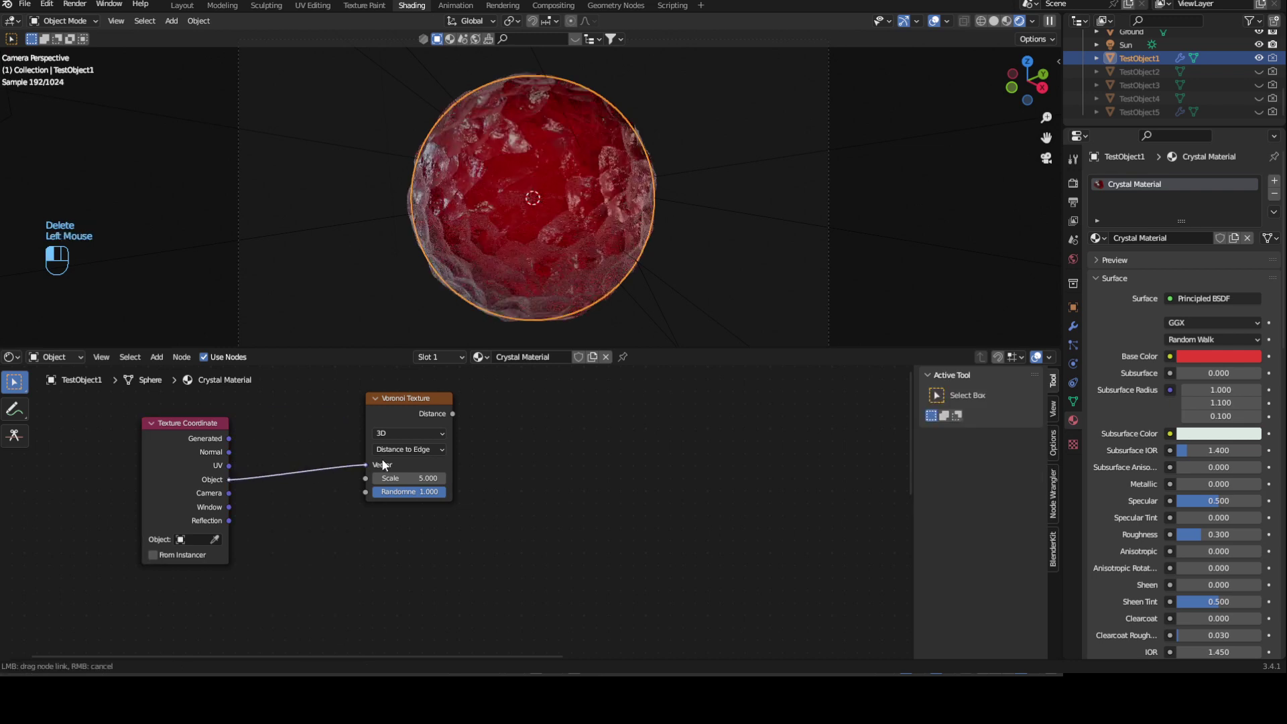
Insert a copy of the Noise Texture between the new Texture Coordinate and Distance to Edge Voronoi nodes, and preview the Voronoi output
ctrl+middle_drag(513, 460, 542, 488)
middle_drag(429, 532, 461, 467)
middle_drag(426, 542, 477, 476)
middle_drag(467, 593, 389, 517)
click(271, 559)
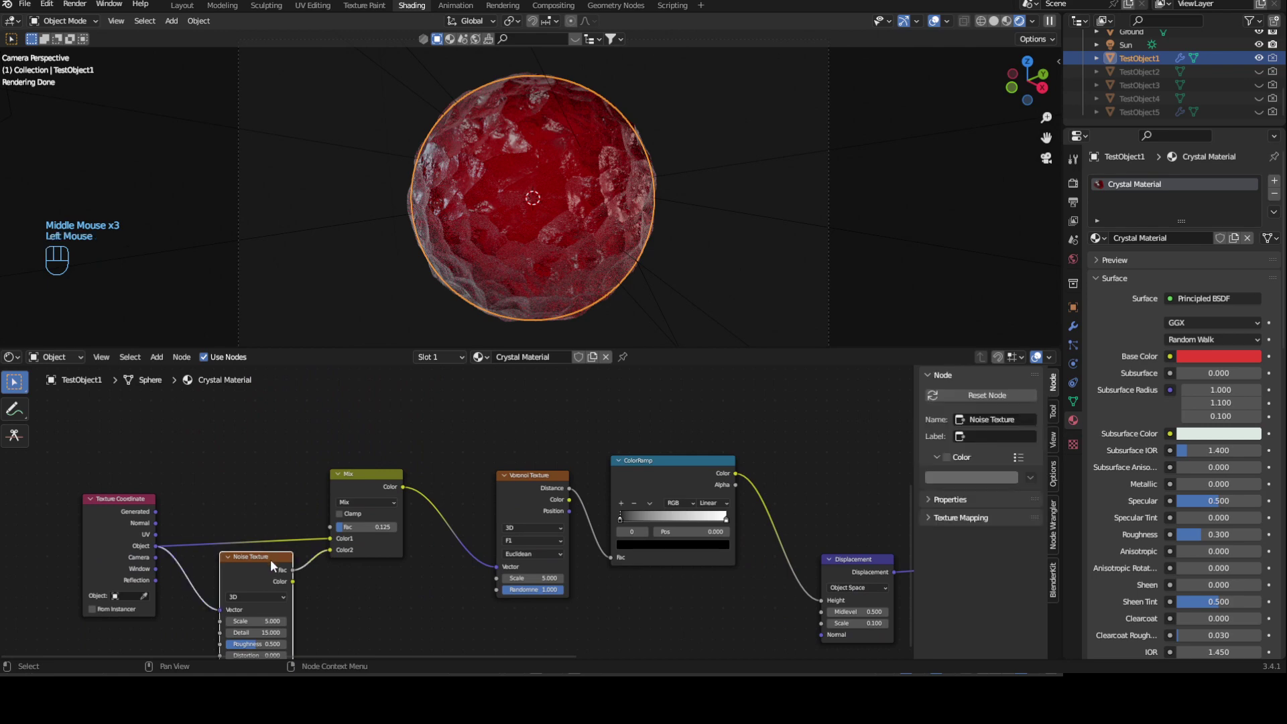
key(shift+d)
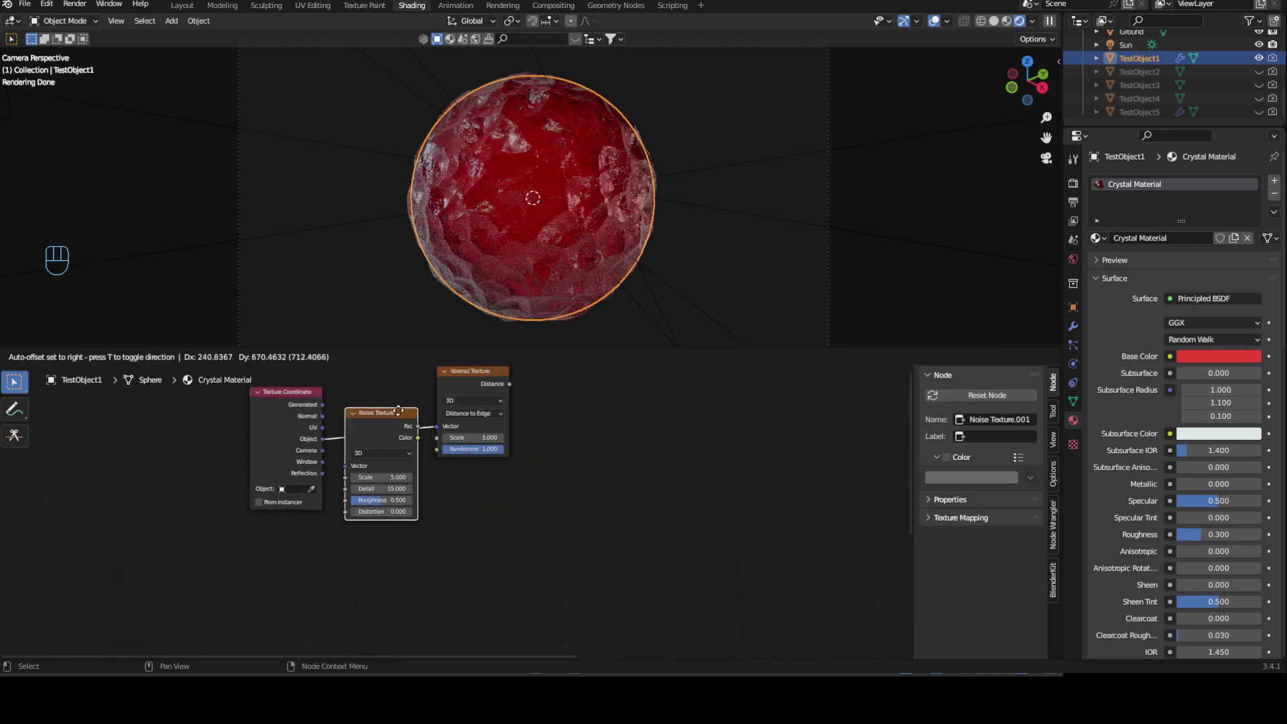
click(397, 389)
ctrl+shift+click(504, 379)
mouse_move(610, 443)
middle_down()
mouse_move(597, 499)
mouse_move(612, 457)
middle_up()
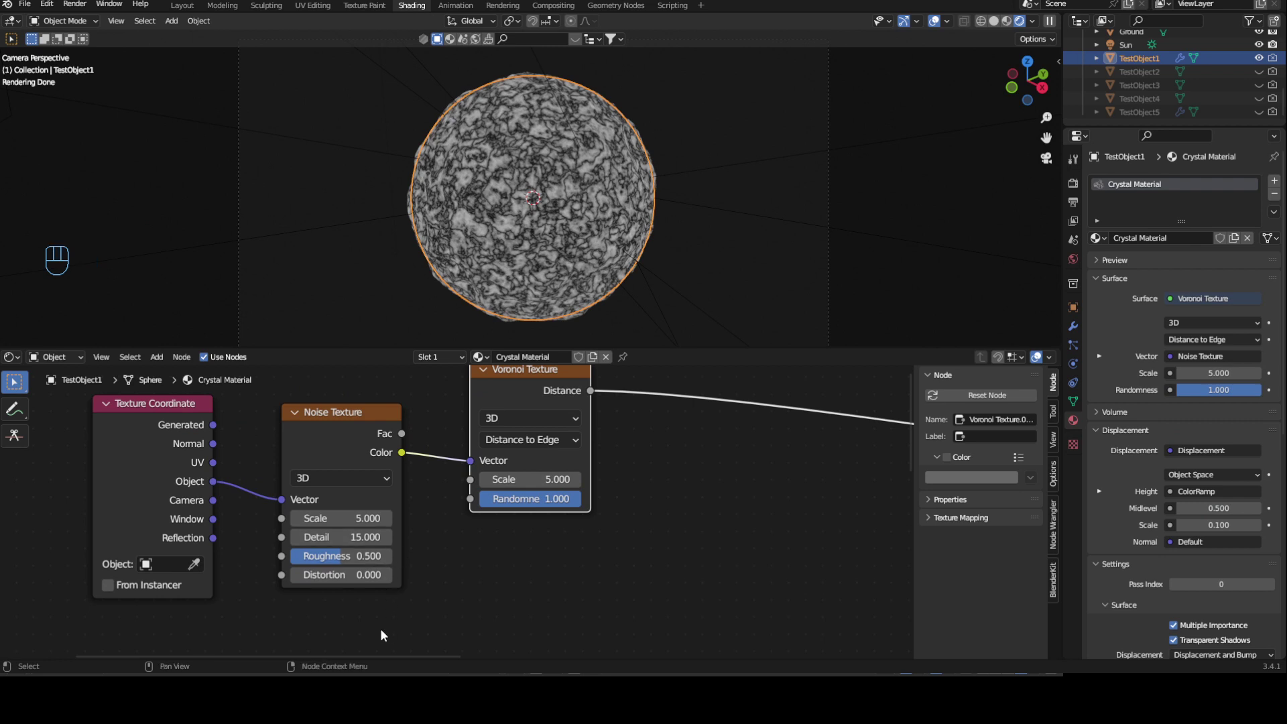
Set the duplicated Noise Texture's Distortion to 0.3 and Roughness to 0.6
ctrl+middle_drag(416, 613, 422, 579)
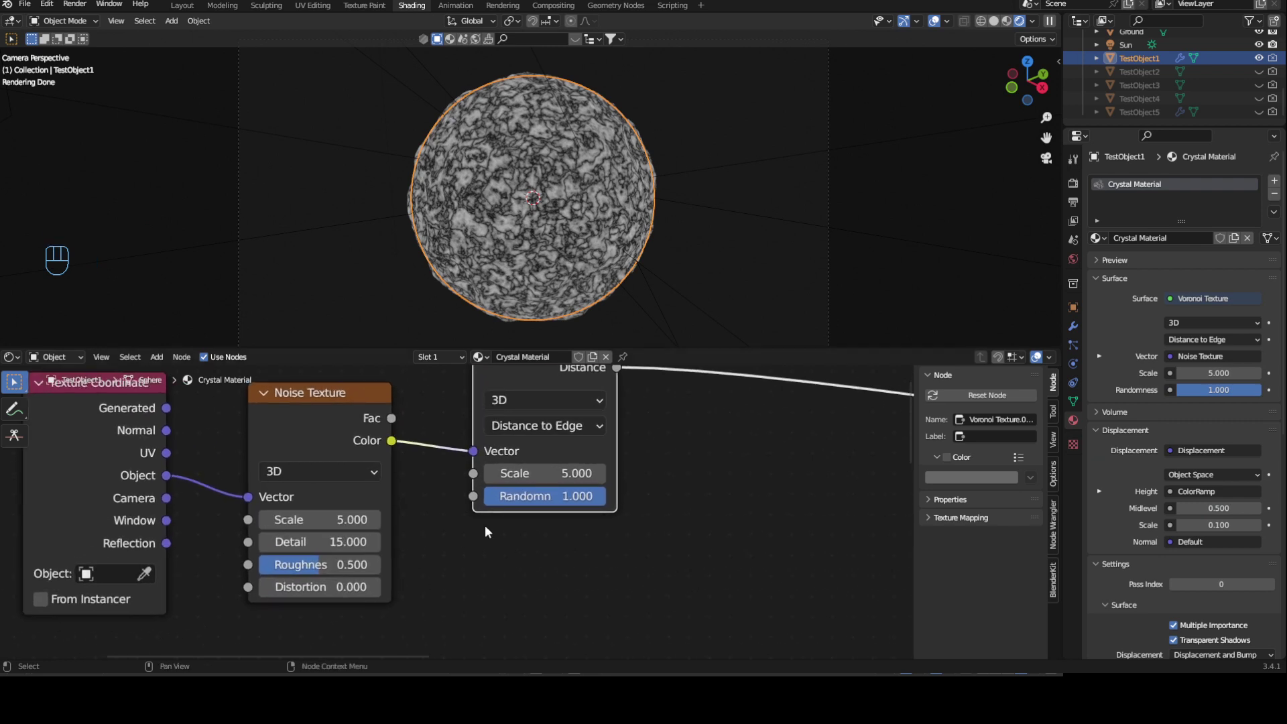
click(365, 586)
text(0.03)
key(Return)
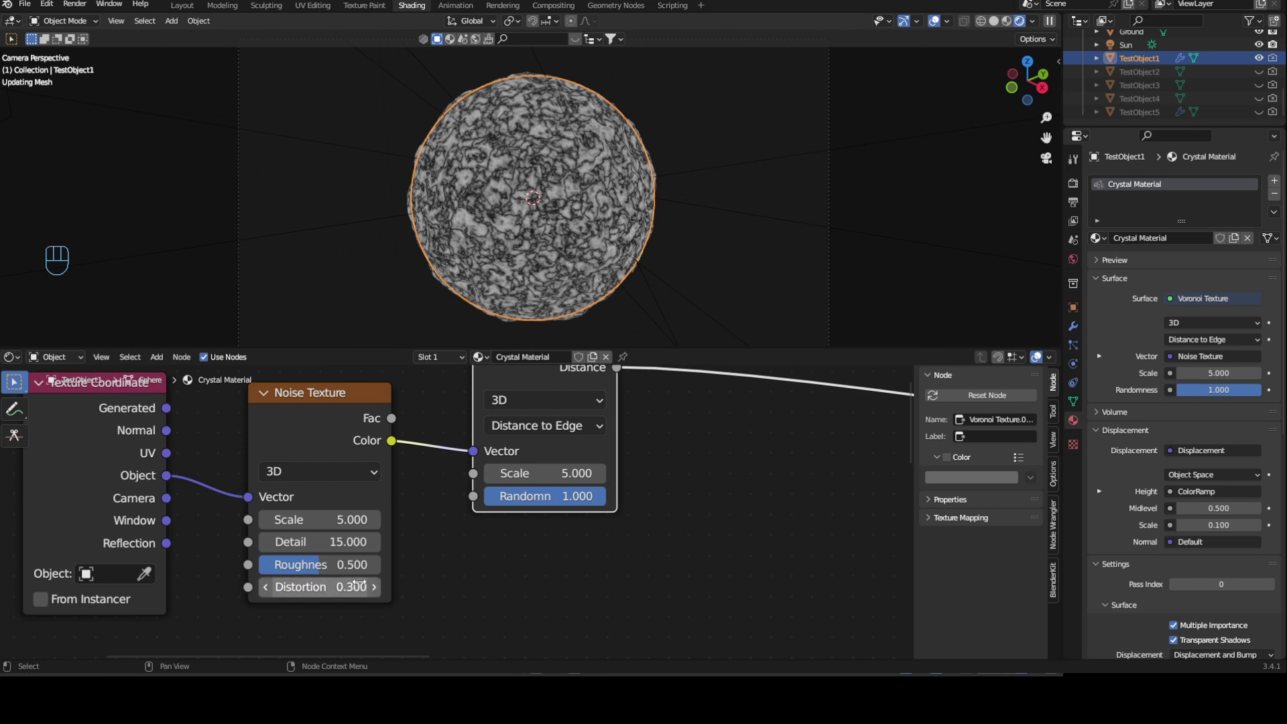
click(365, 563)
key(BackSpace)
text(6)
key(Return)
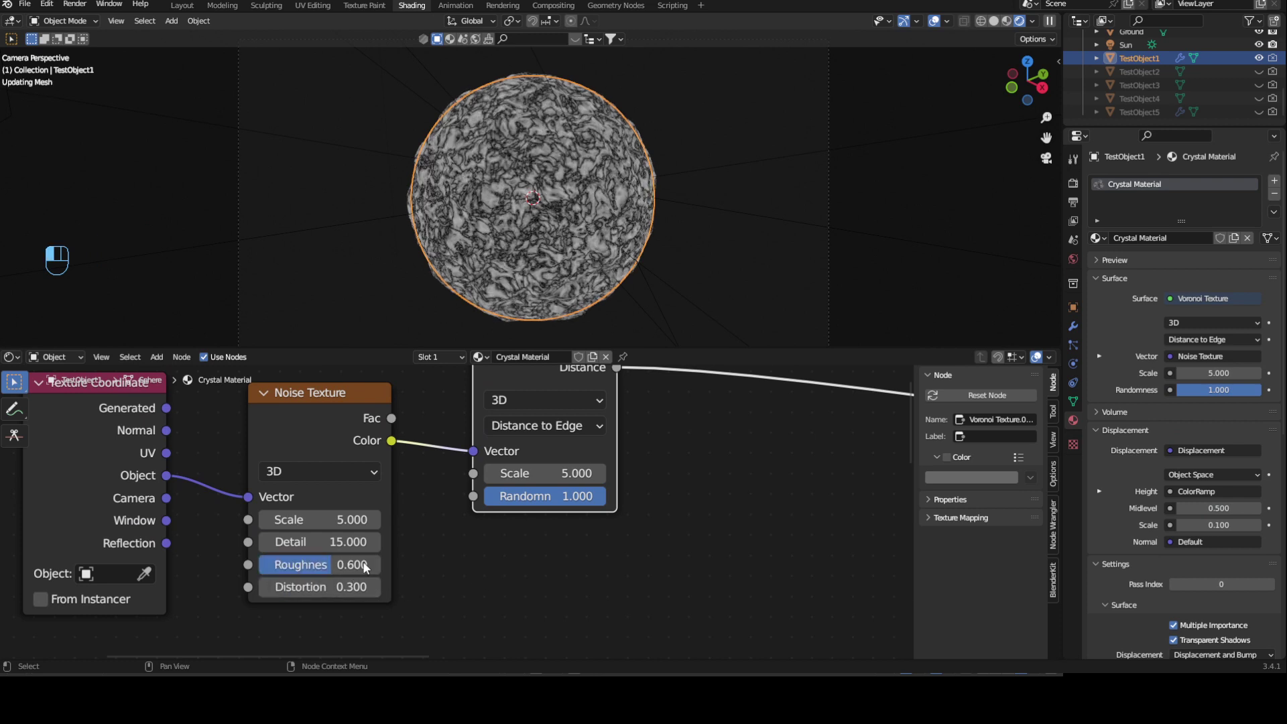
Set the duplicated Noise Texture's Scale to 3
ctrl+middle_drag(730, 508, 727, 476)
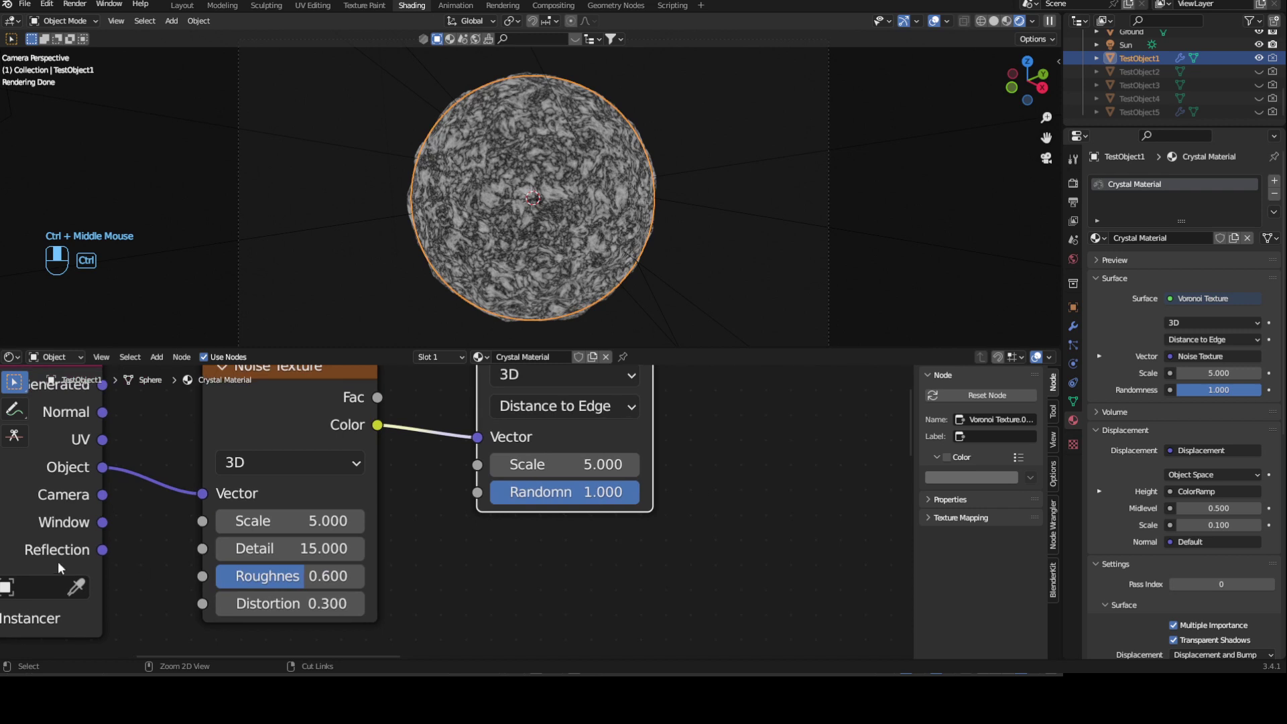
click(288, 523)
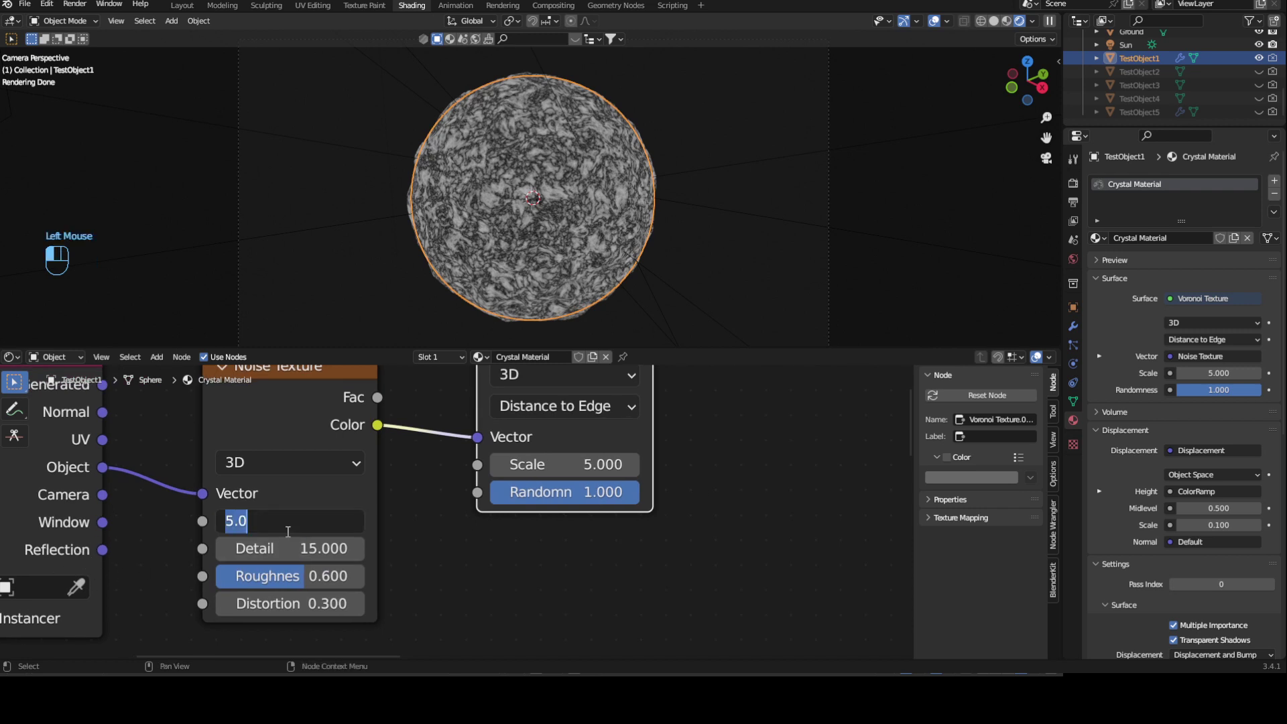
key(BackSpace)
text(3)
key(Return)
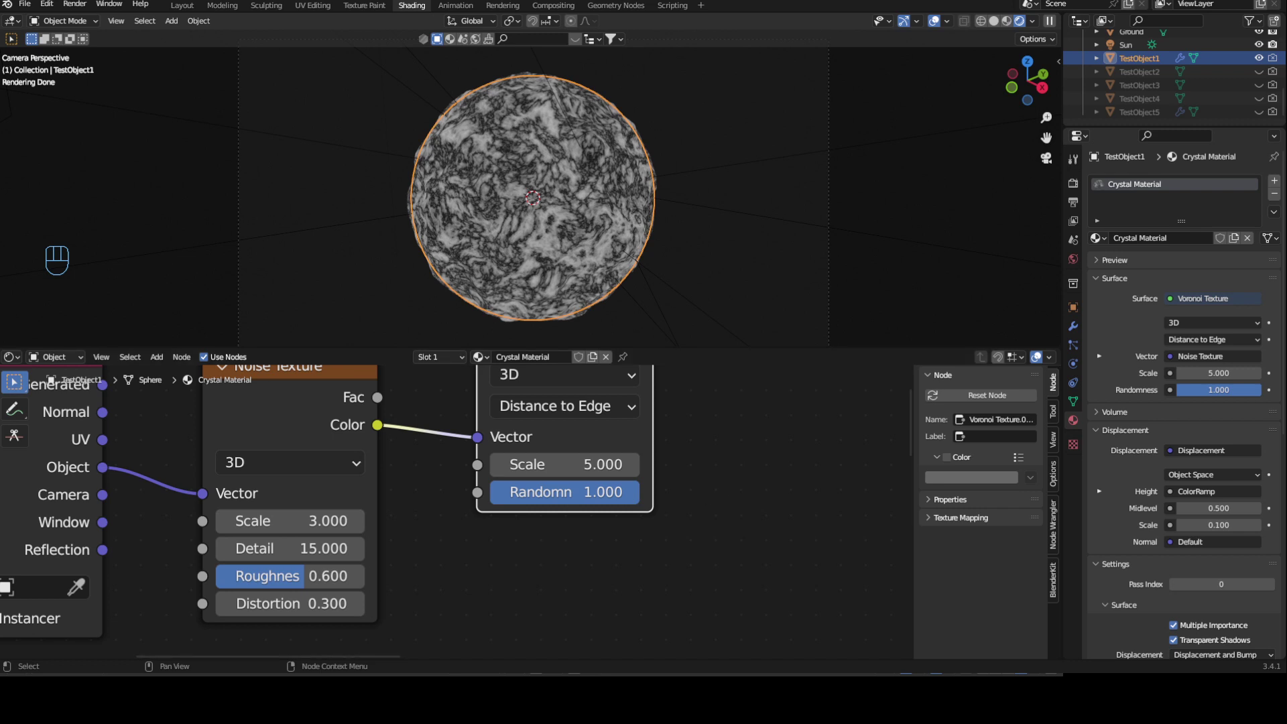
Insert a ColorRamp after the Distance to Edge Voronoi Texture and move its white stop to position 0.041
ctrl+middle_drag(589, 428, 589, 465)
click(677, 391)
key(shift+a)
click(677, 392)
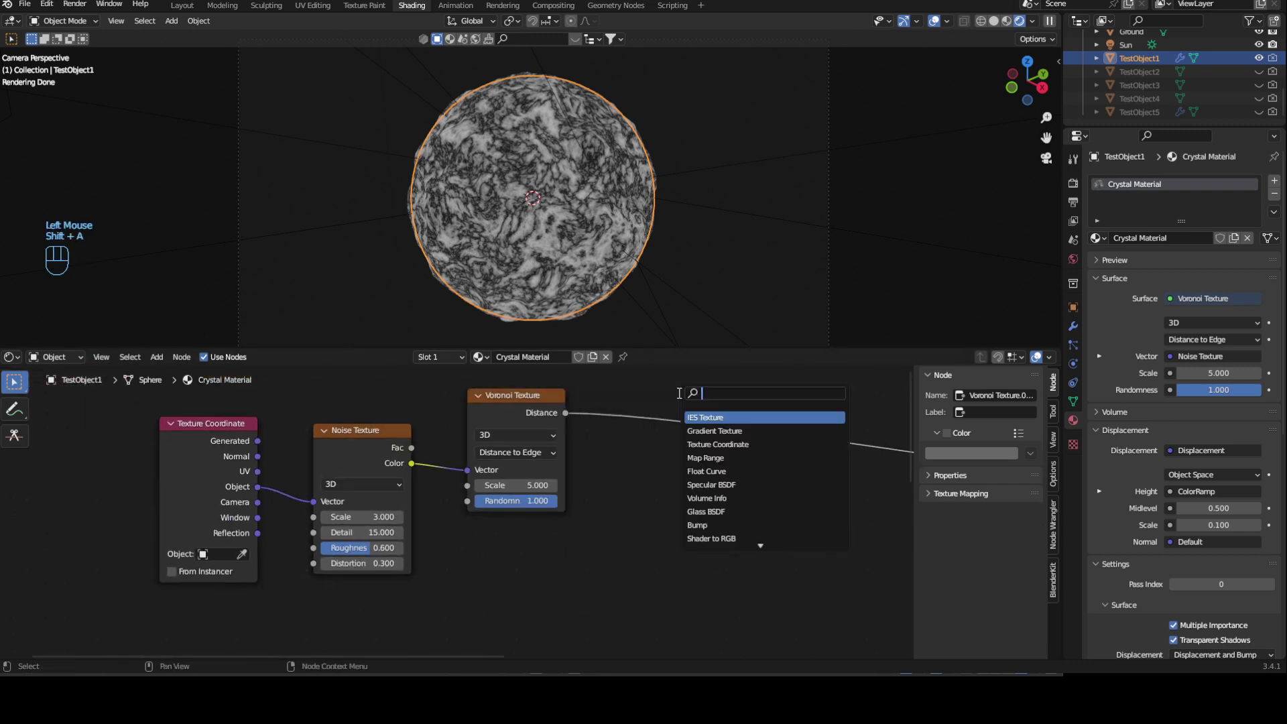
text(col)
click(735, 417)
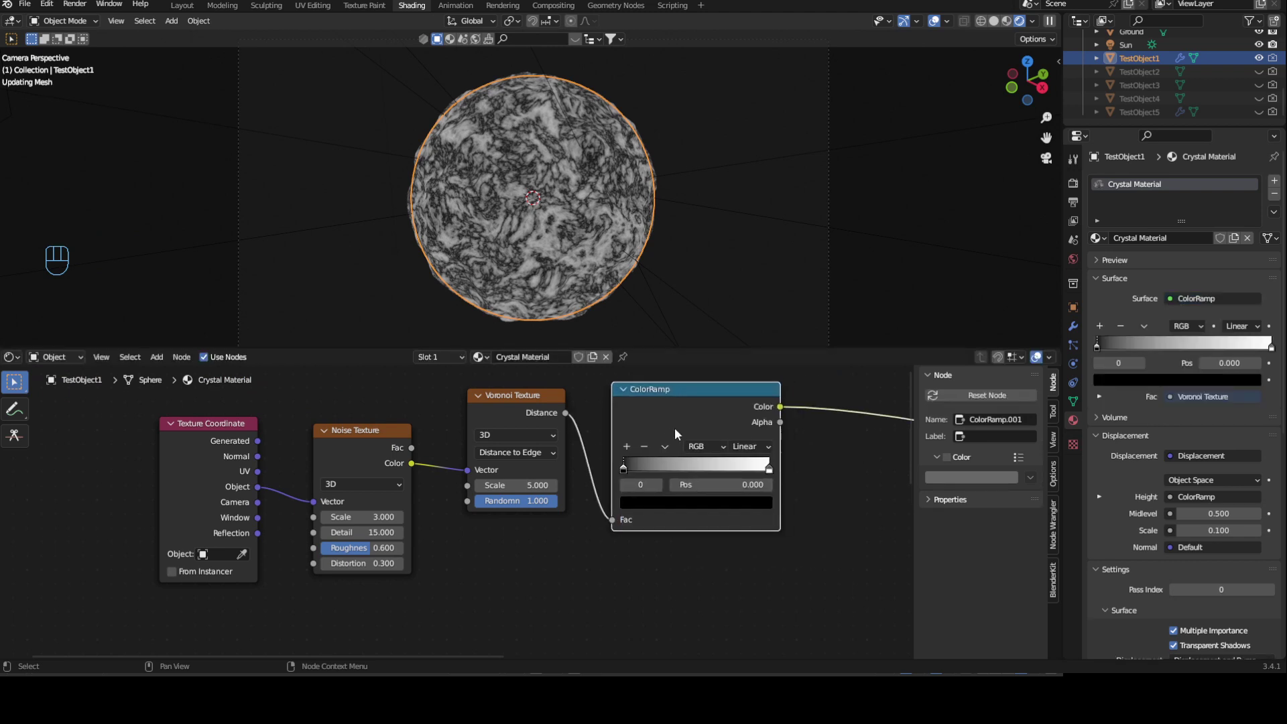
click(674, 428)
drag(778, 467, 634, 467)
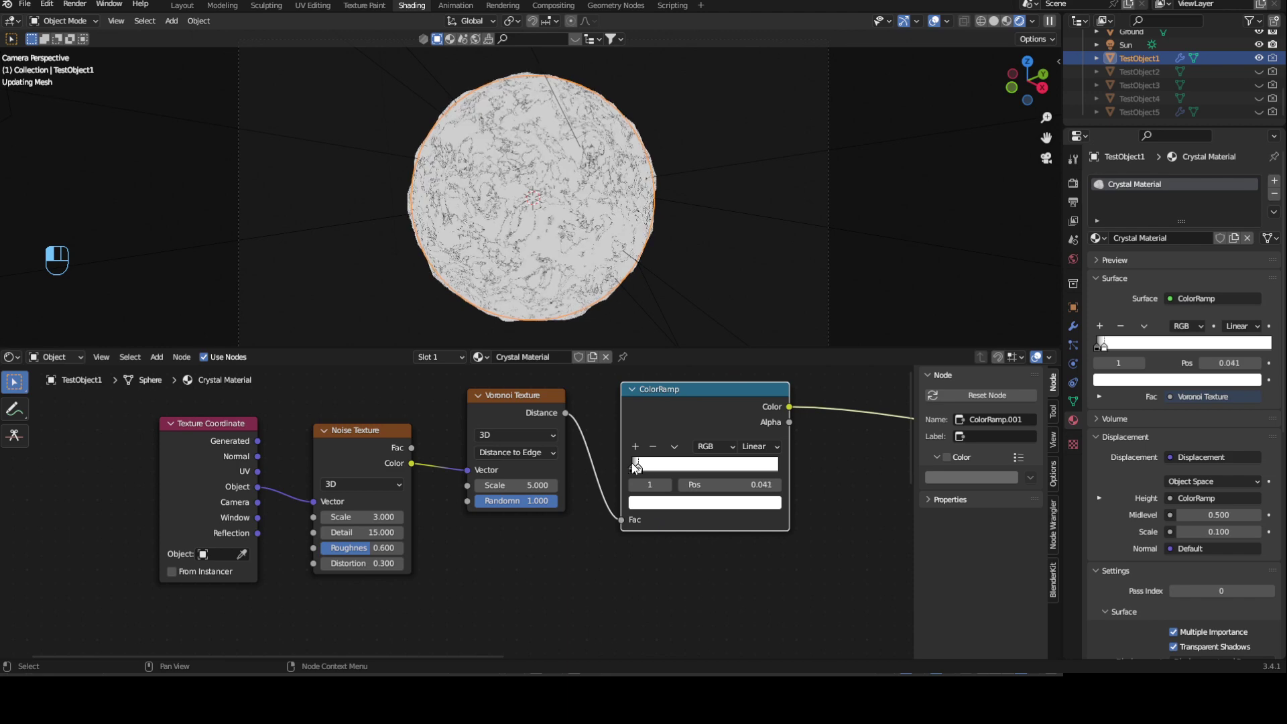
ctrl+middle_drag(597, 226, 600, 96)
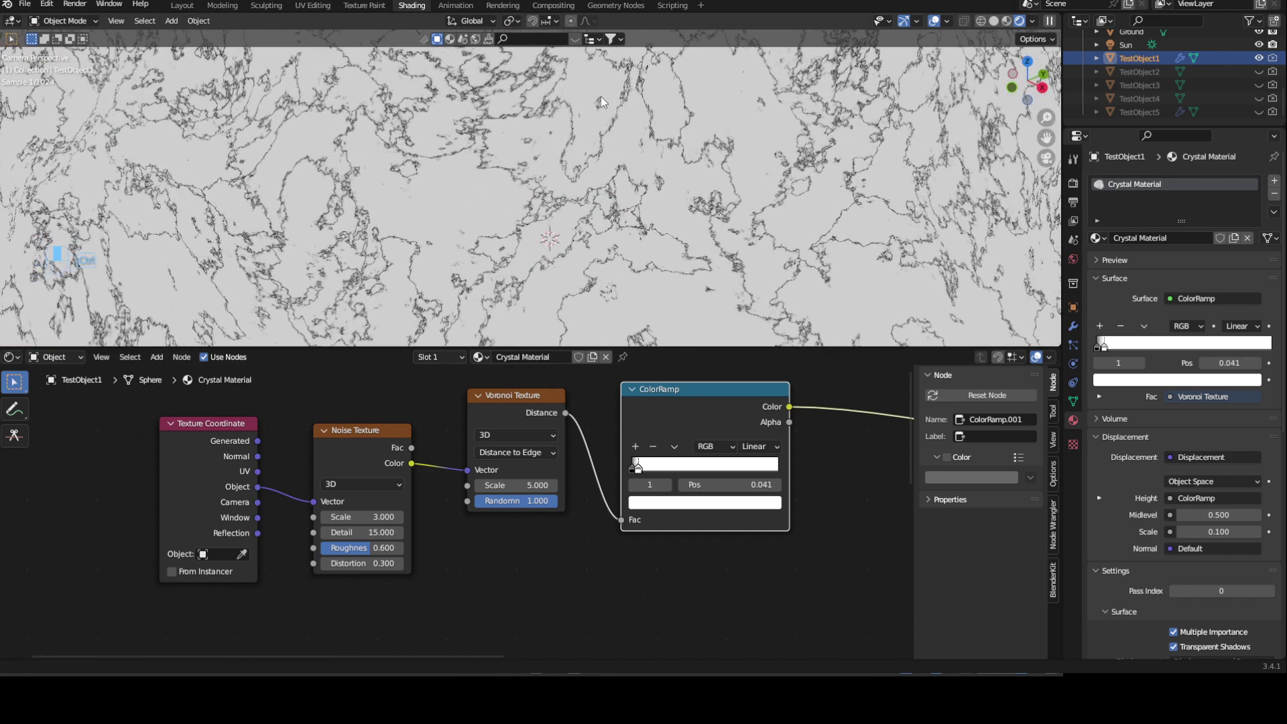
Add a Musgrave Texture below the Distance to Edge Voronoi Texture and set its dimensions to 4D
middle_drag(457, 567, 517, 492)
key(shift+a)
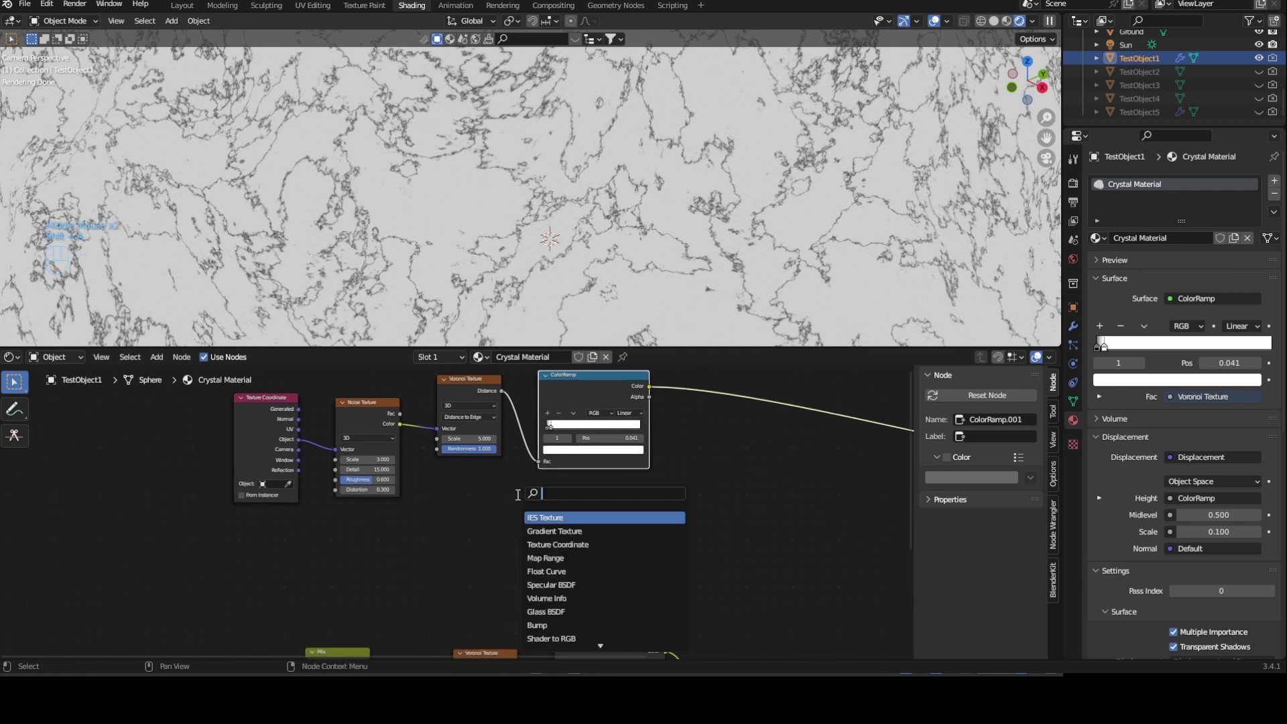
text(mus)
click(570, 517)
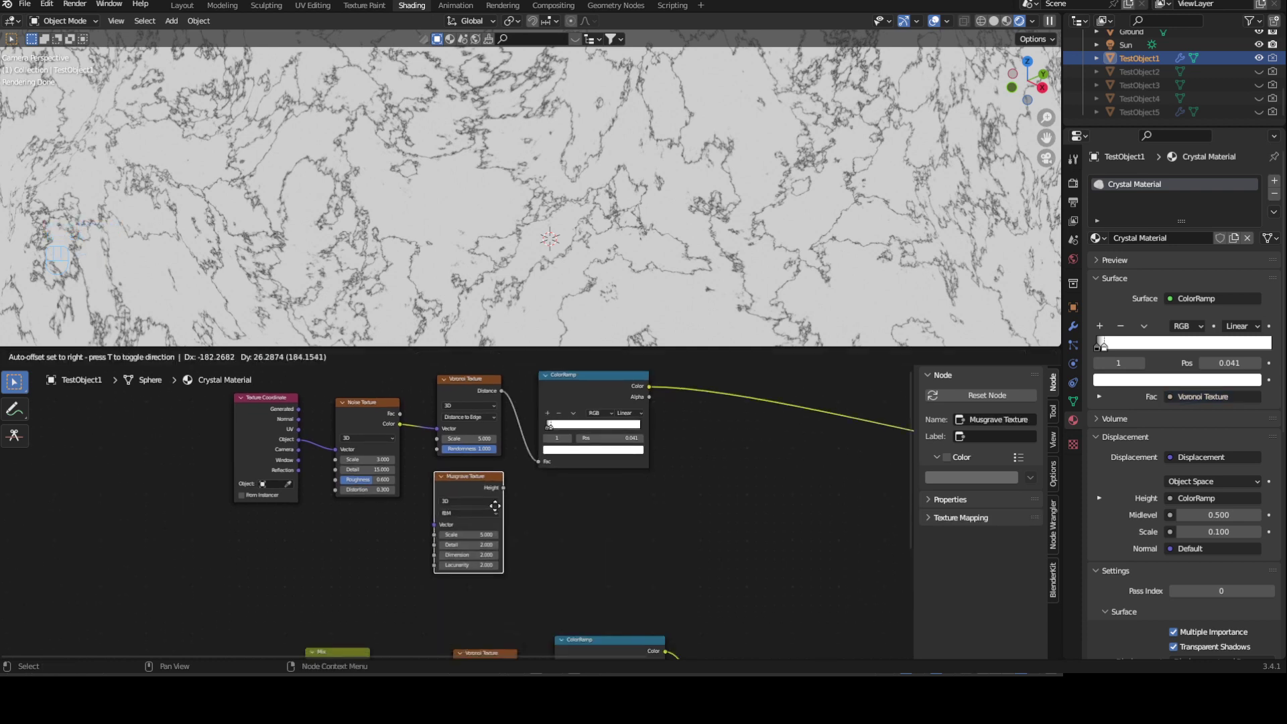
click(477, 493)
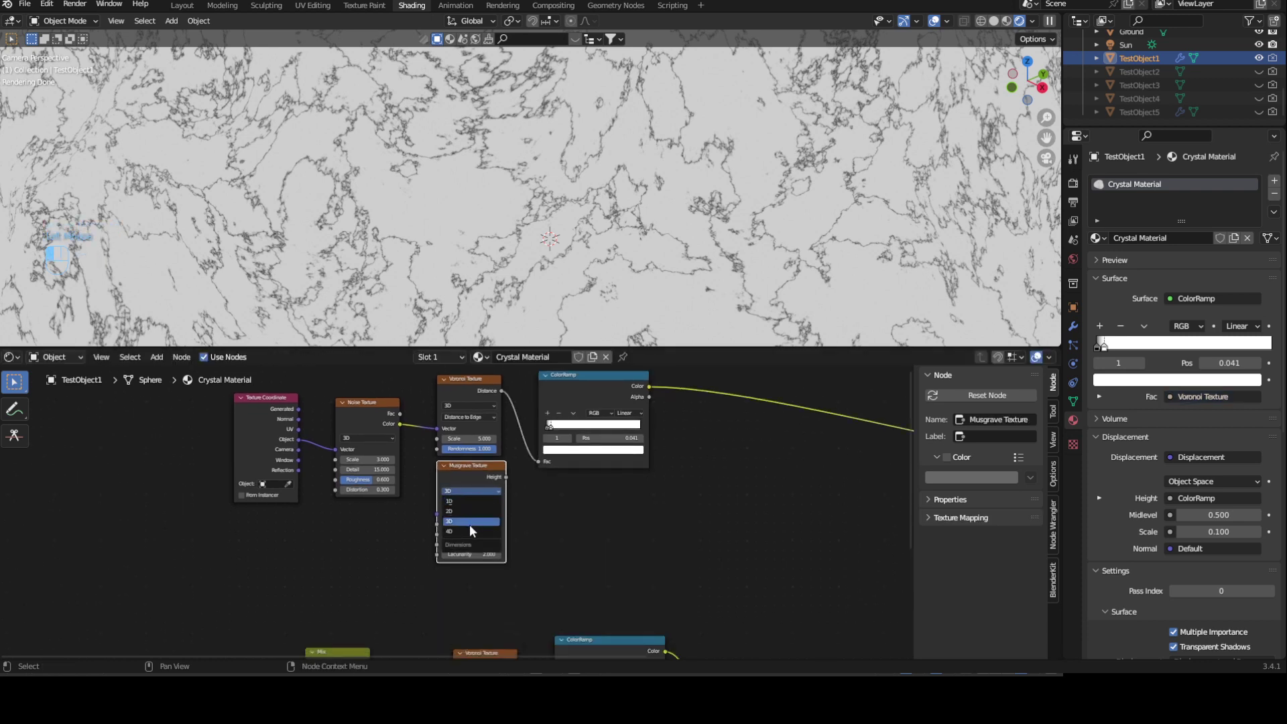
click(469, 524)
Duplicate the 4D Musgrave Texture below the first and move the crack-pattern nodes farther from the displacement nodes
key(shift+d)
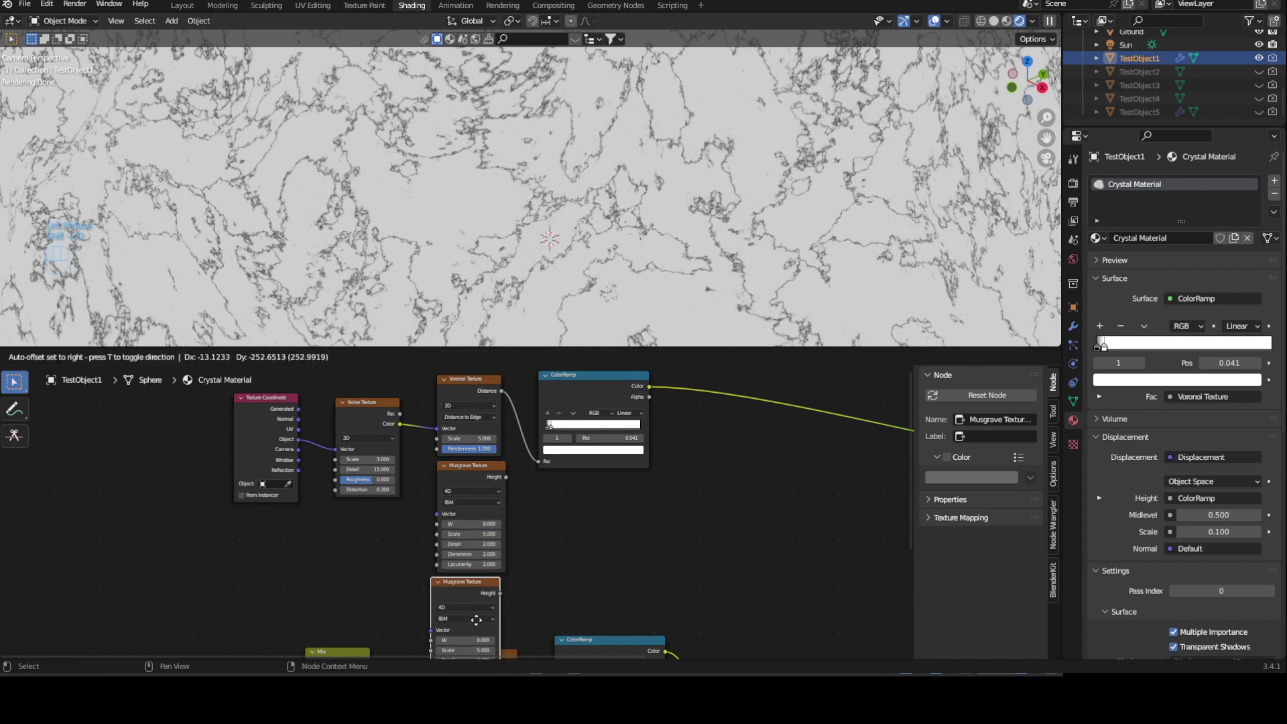
click(479, 583)
ctrl+middle_drag(479, 583, 249, 420)
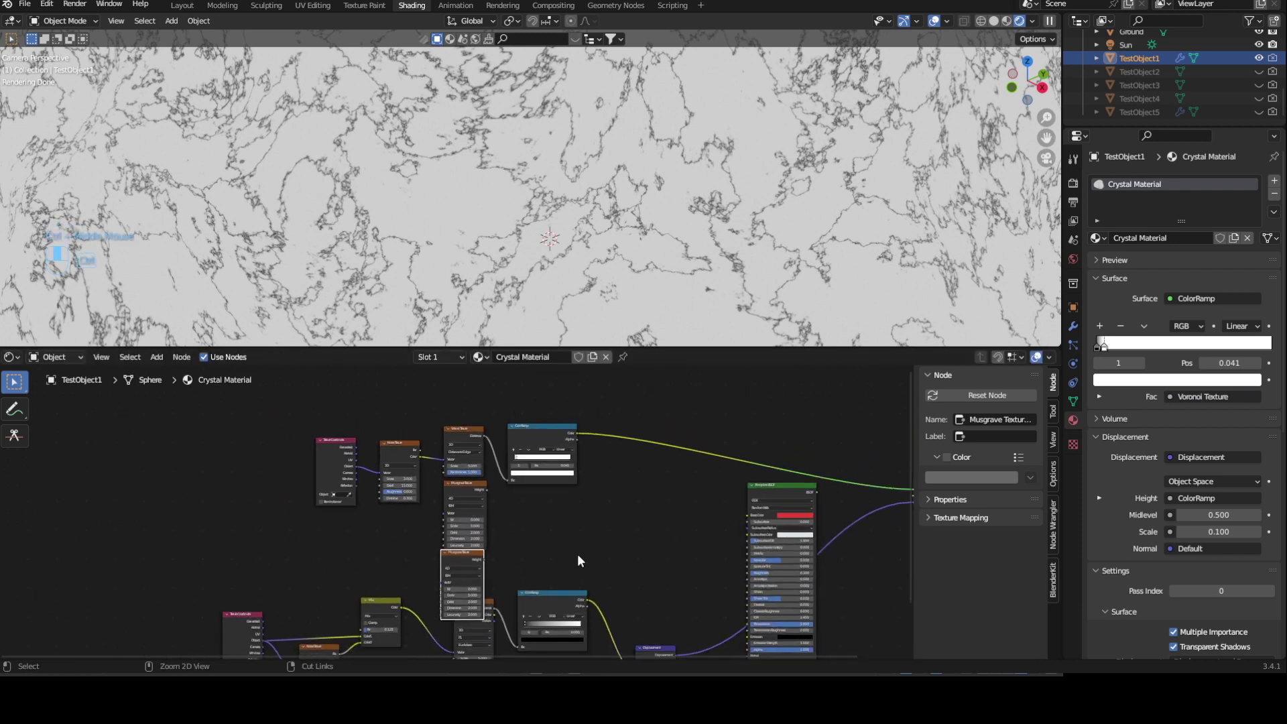
drag(273, 387, 603, 576)
drag(550, 425, 475, 455)
middle_drag(553, 565, 482, 498)
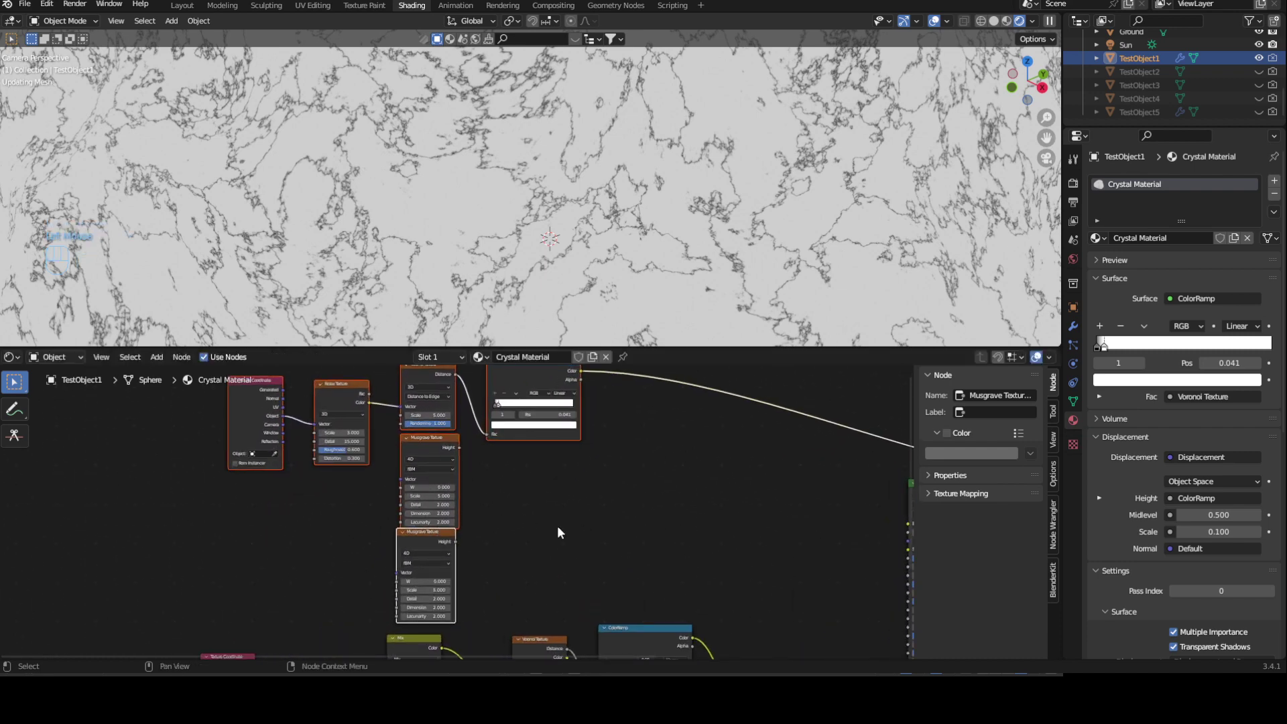
Make two copies of the crack ColorRamp and connect the Height of each Musgrave Texture to one copy's Fac
click(594, 433)
click(535, 375)
key(shift+d)
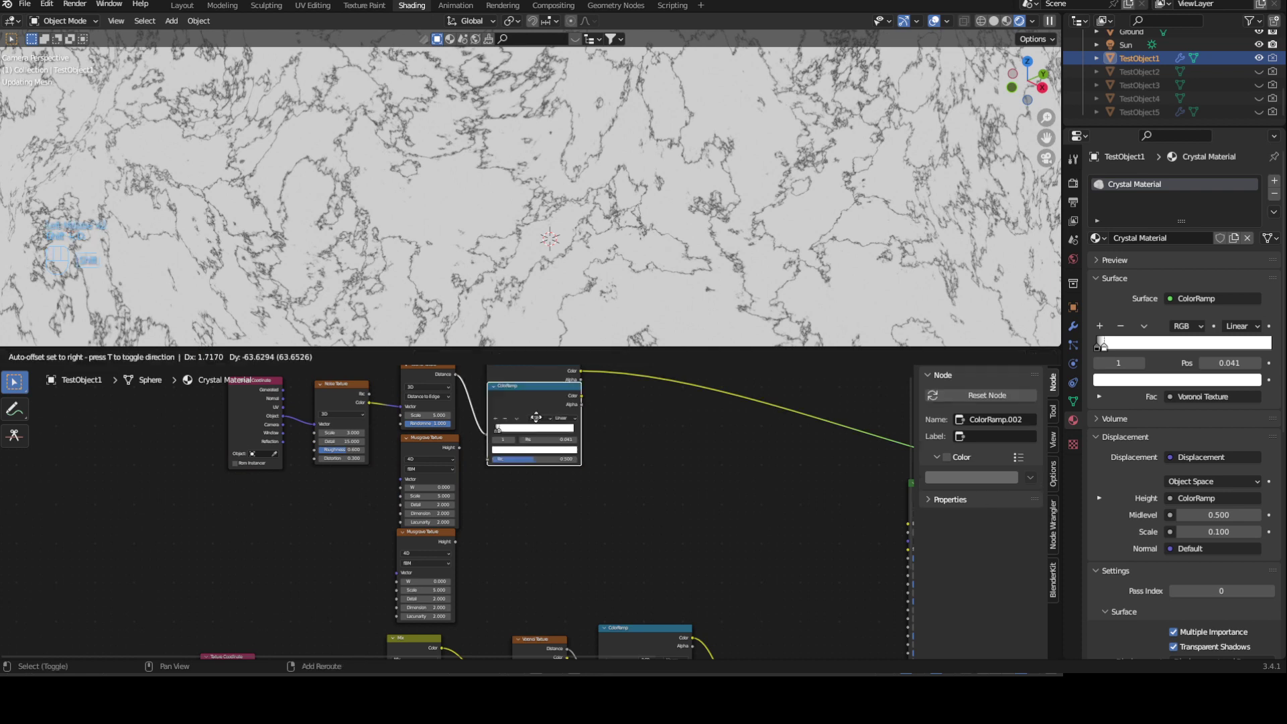
click(535, 469)
key(shift+d)
click(535, 568)
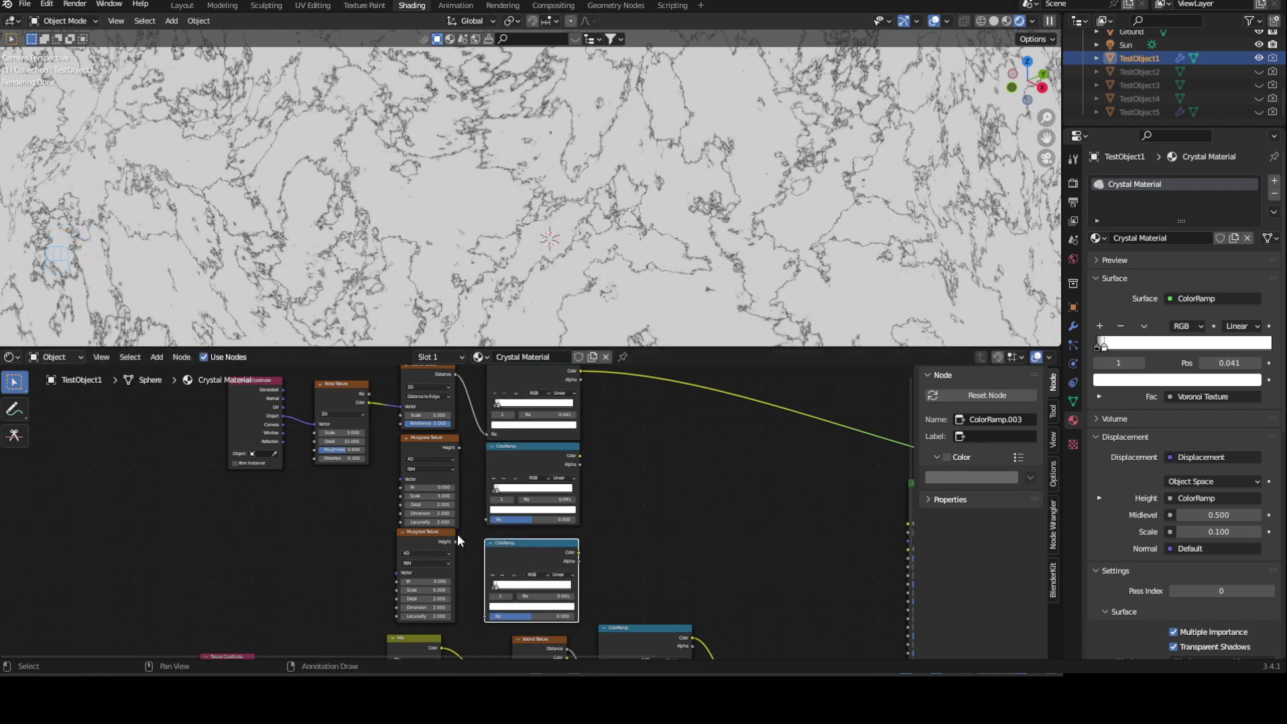
drag(456, 540, 485, 616)
drag(459, 447, 489, 519)
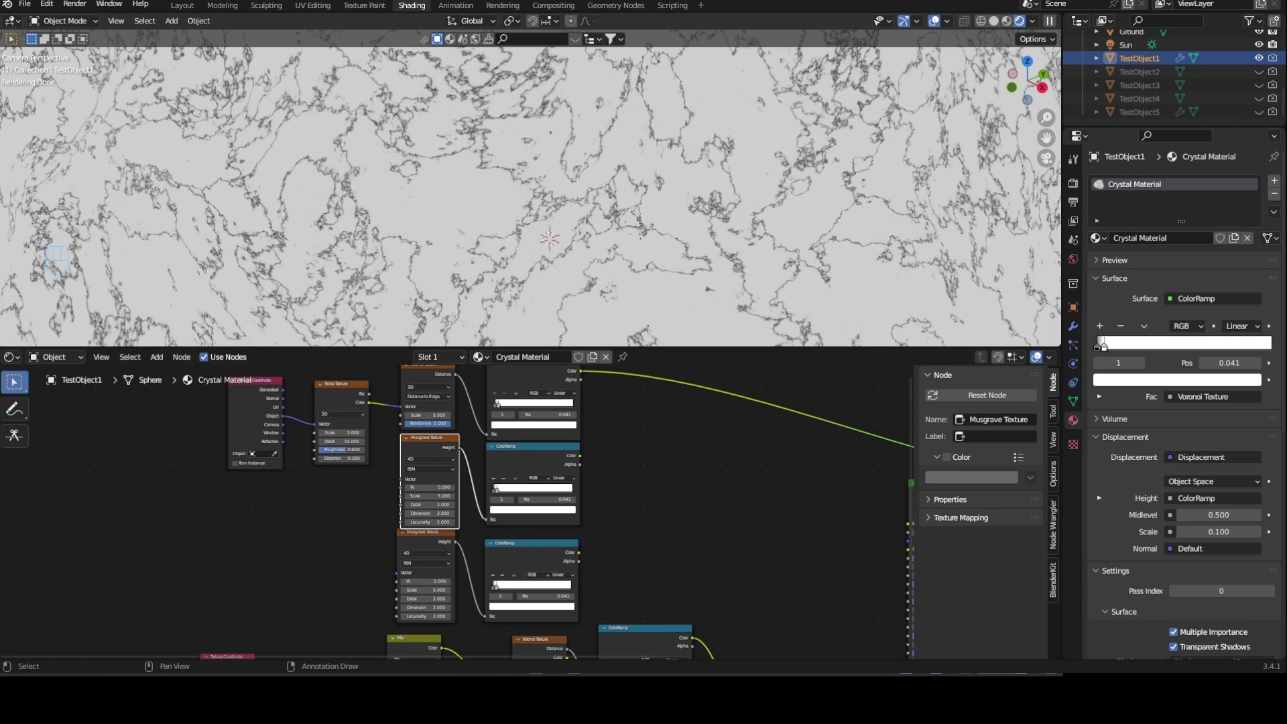
Set Detail to 15 on both Musgrave Textures
middle_drag(475, 551, 457, 441)
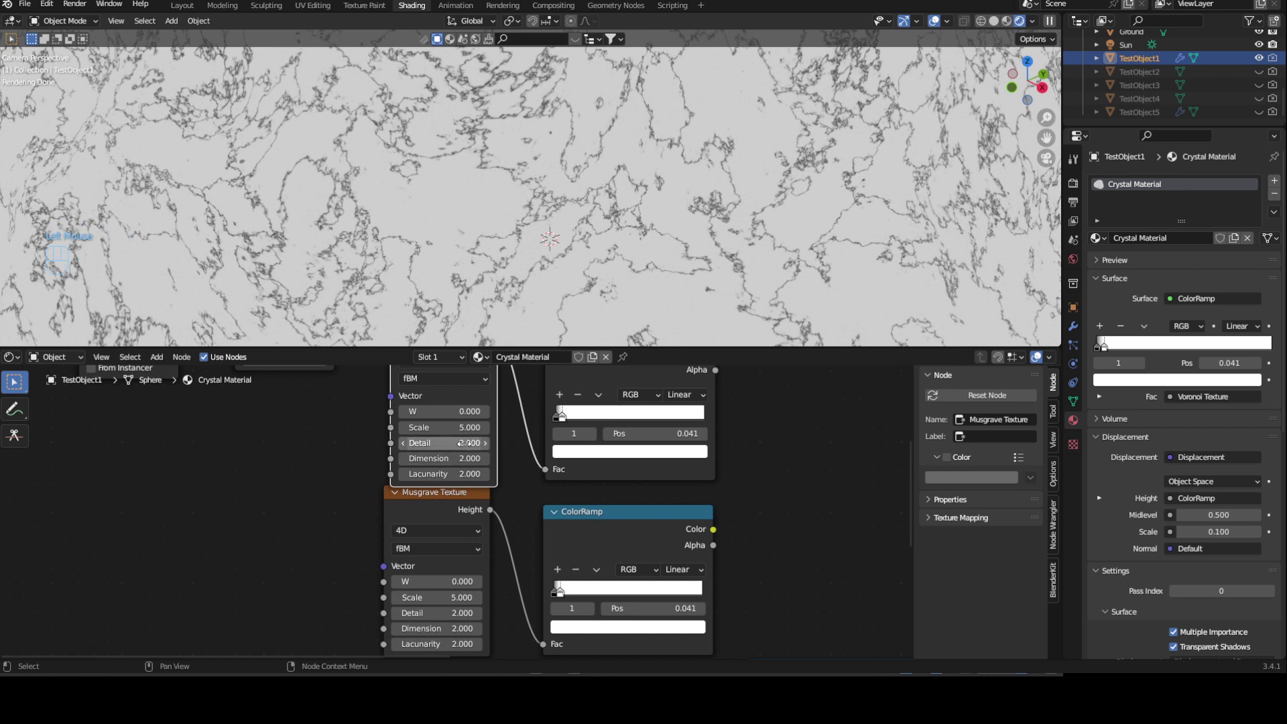
drag(485, 444, 563, 443)
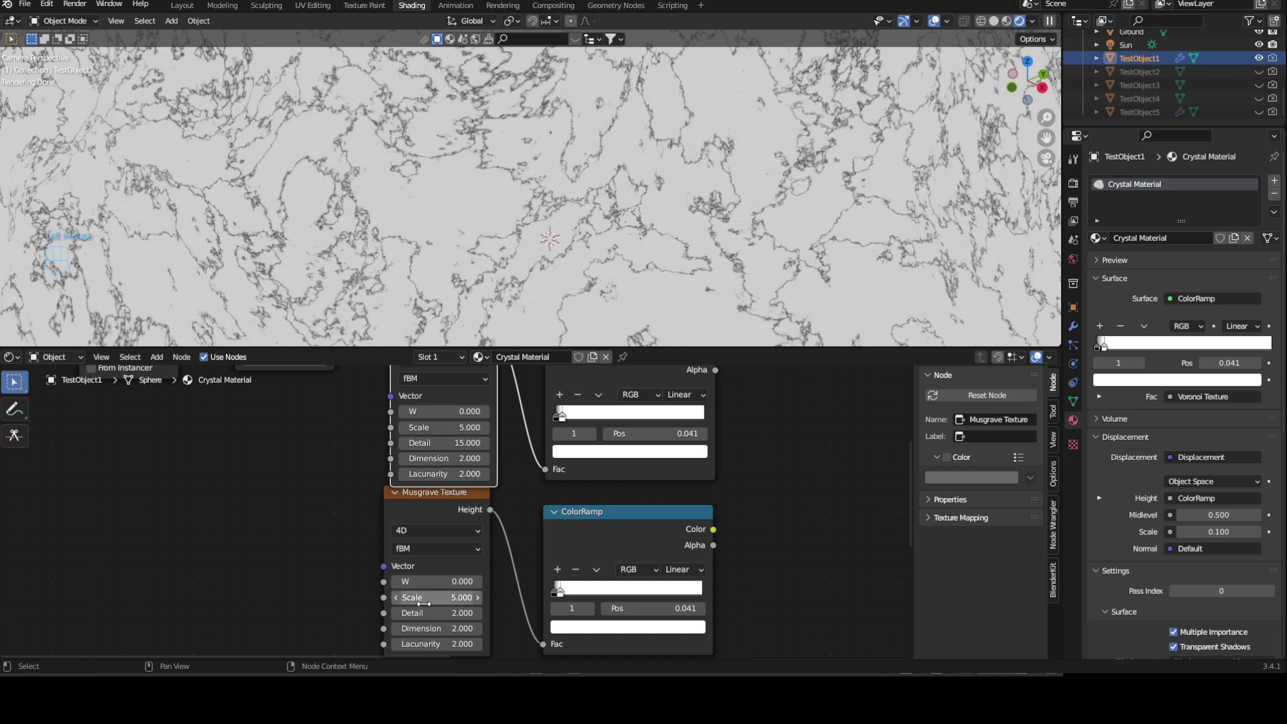
drag(441, 613, 510, 614)
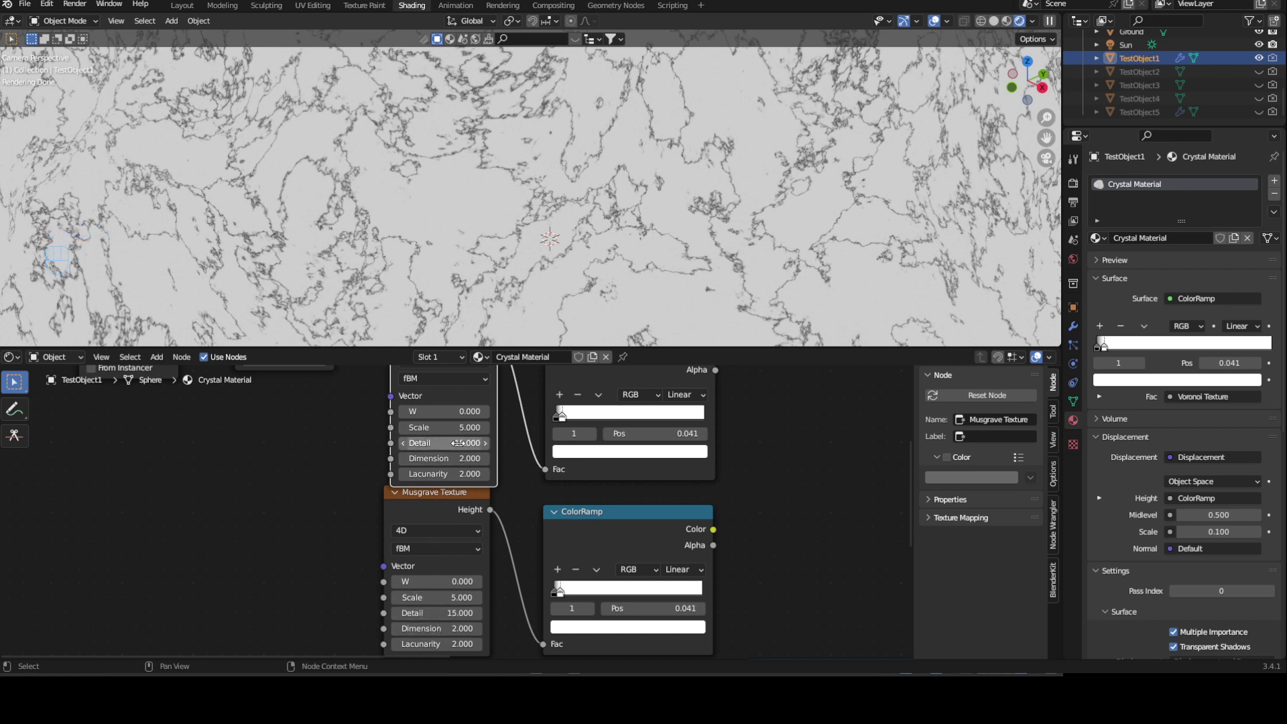
Set Dimension to 0.6 on both Musgrave Textures and preview the upper one on the sphere
click(472, 458)
text(0.6)
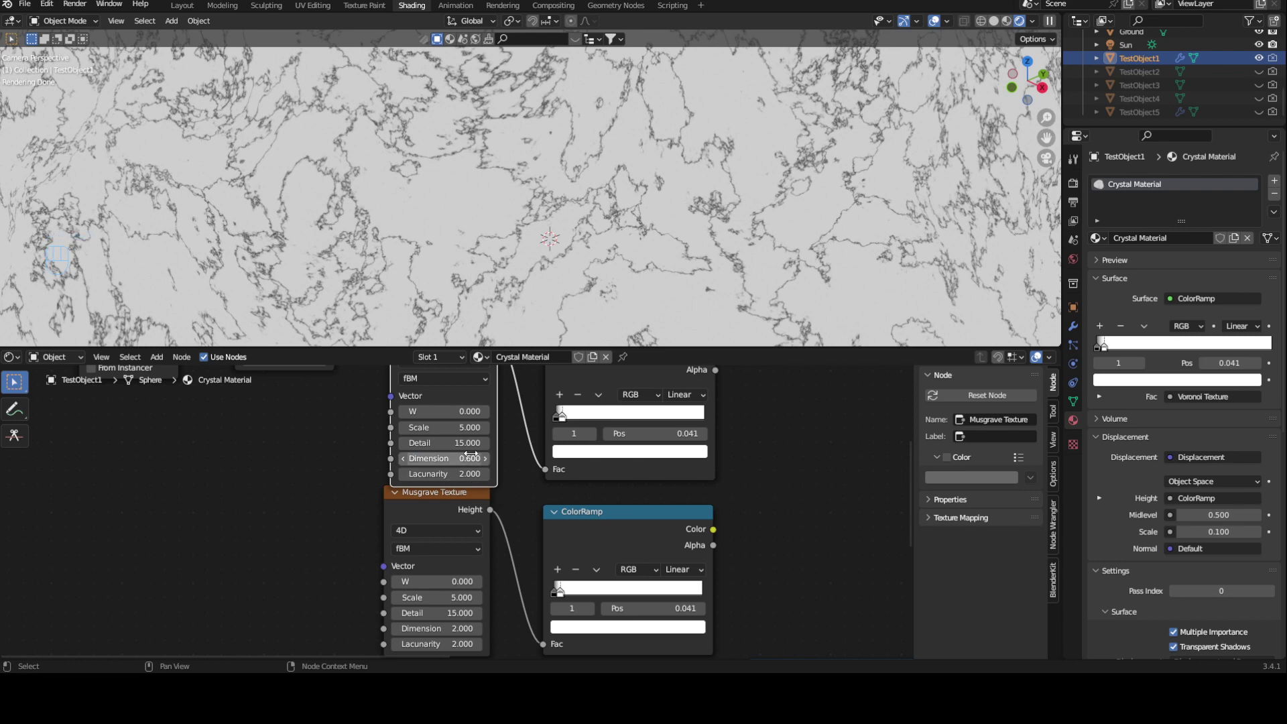
click(490, 485)
ctrl+shift+click(488, 481)
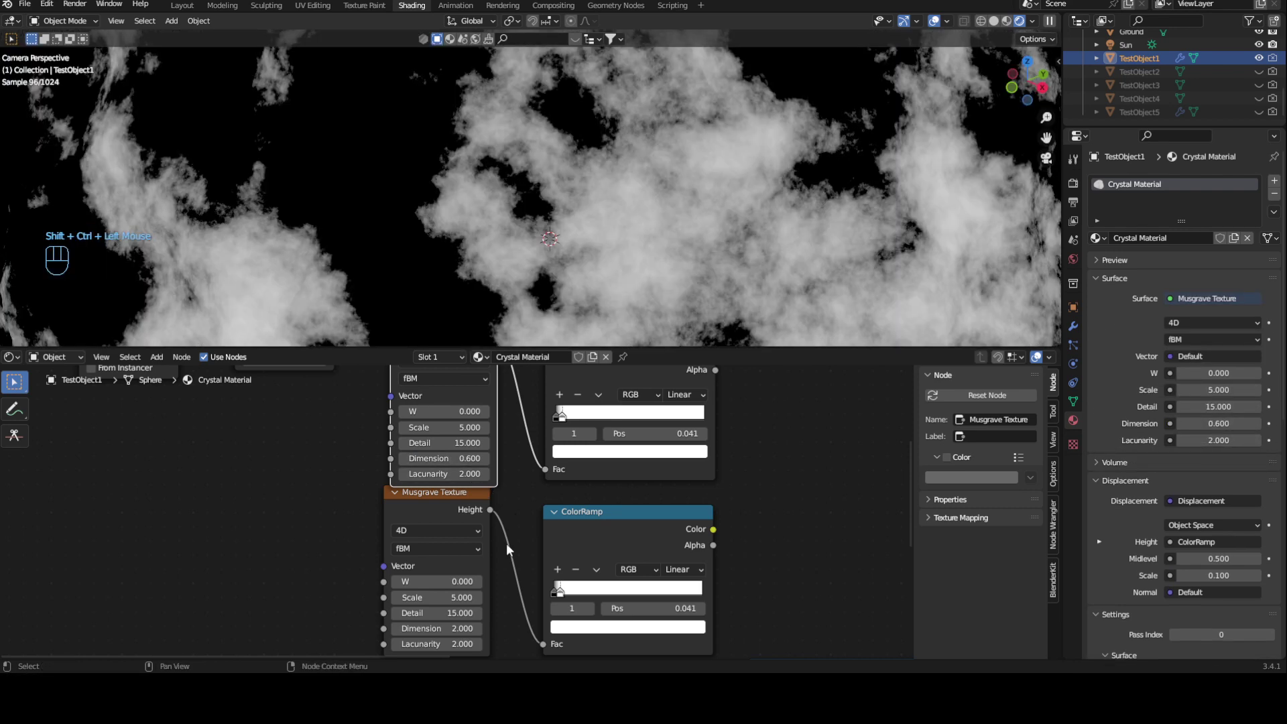
middle_drag(505, 543, 520, 484)
click(473, 569)
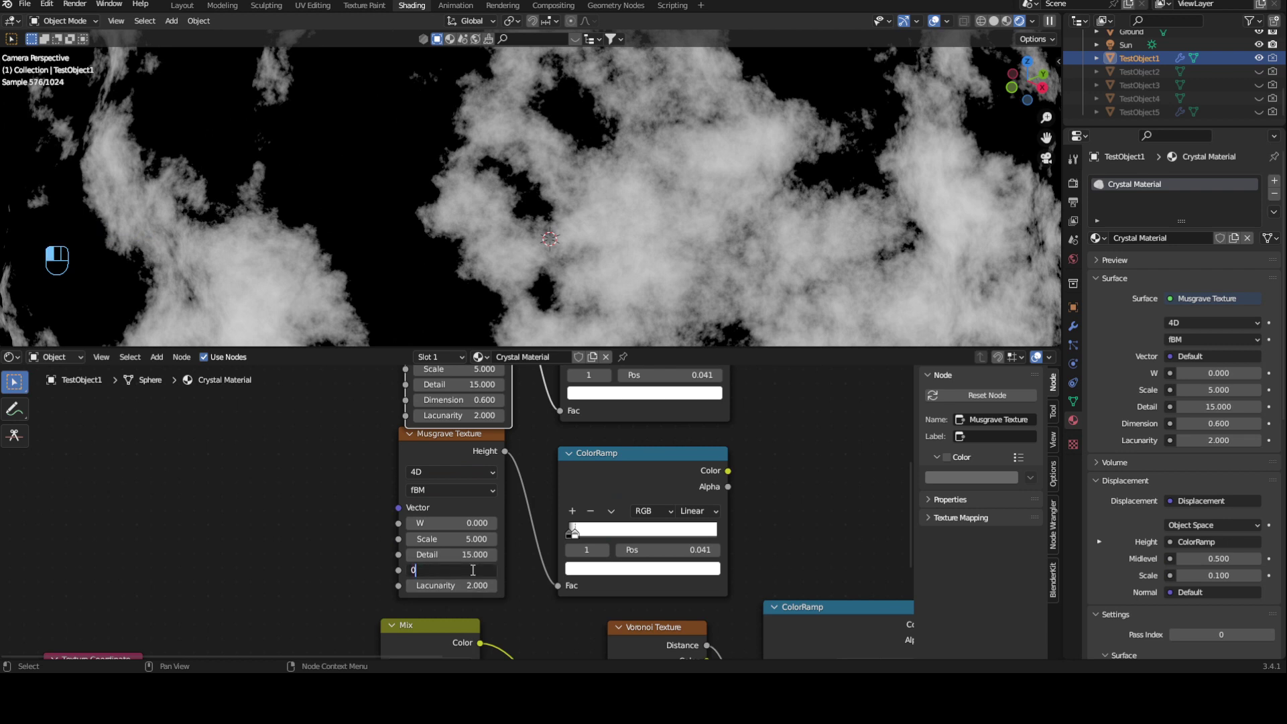
text(0.6)
key(Return)
Connect the Texture Coordinate's Object output to the Vector inputs of both Musgrave Textures
ctrl+middle_drag(546, 487, 408, 520)
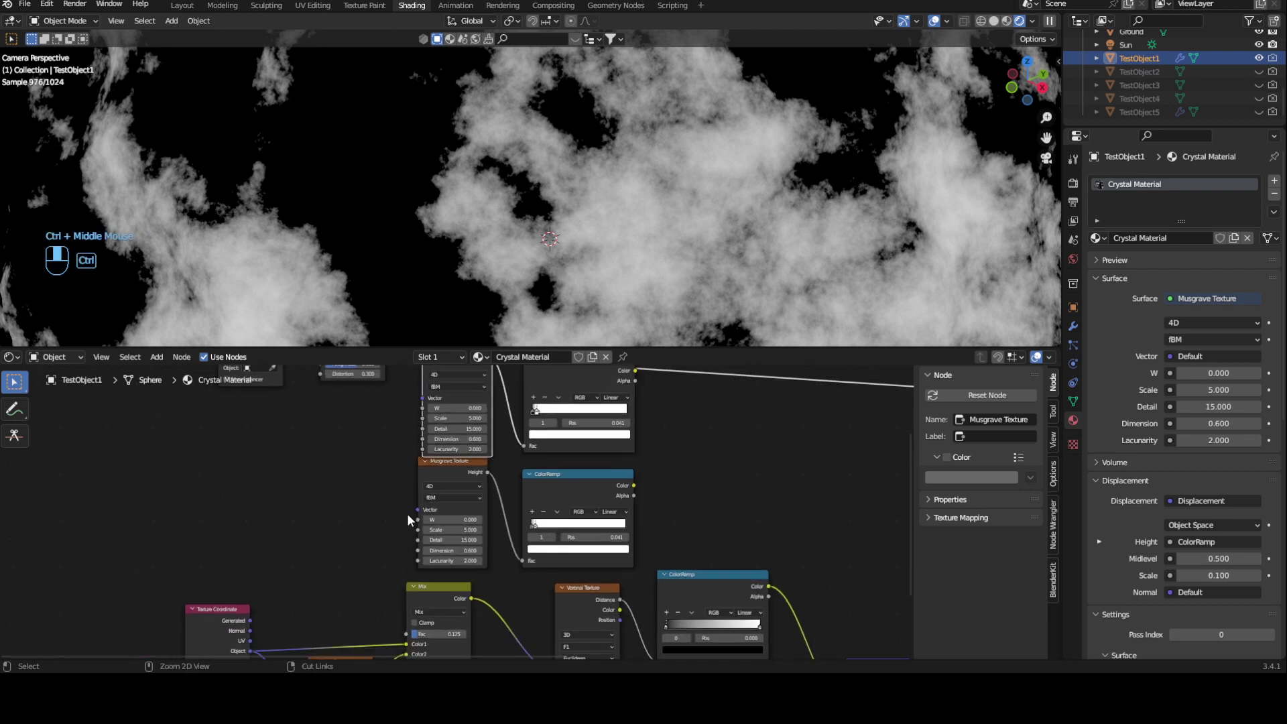
middle_drag(317, 461, 361, 564)
drag(327, 423, 467, 499)
drag(328, 424, 461, 571)
middle_drag(710, 506, 582, 515)
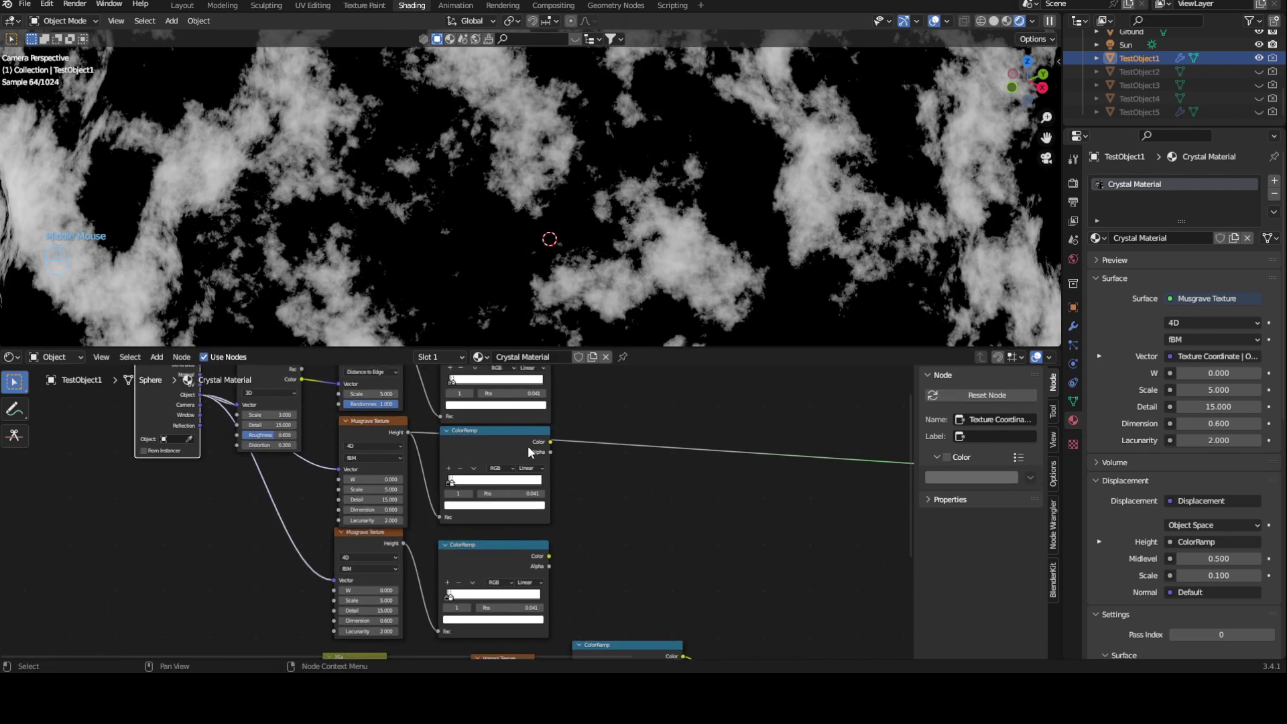
Combine the two Musgrave ColorRamps in a Mix node set to Lighten with factor 1, and preview it
click(513, 521)
shift+click(519, 546)
key(ctrl+0)
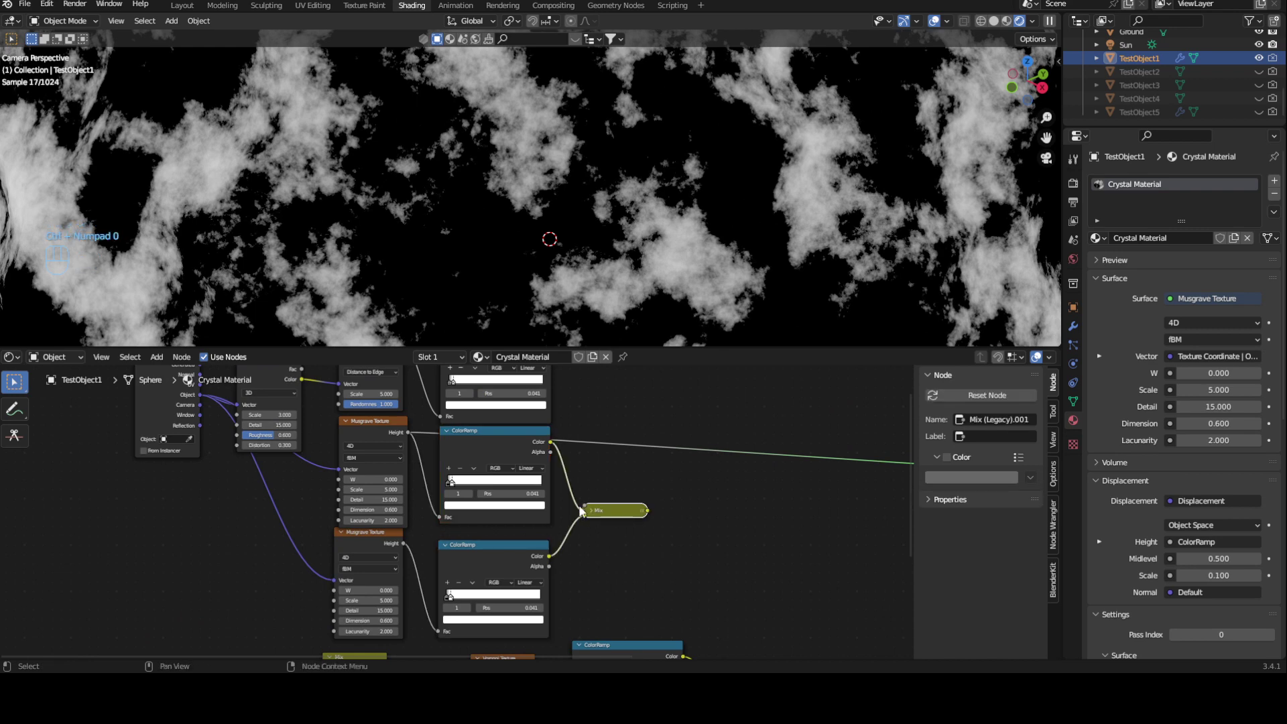
click(591, 510)
ctrl+shift+click(622, 516)
drag(622, 516, 635, 457)
click(633, 474)
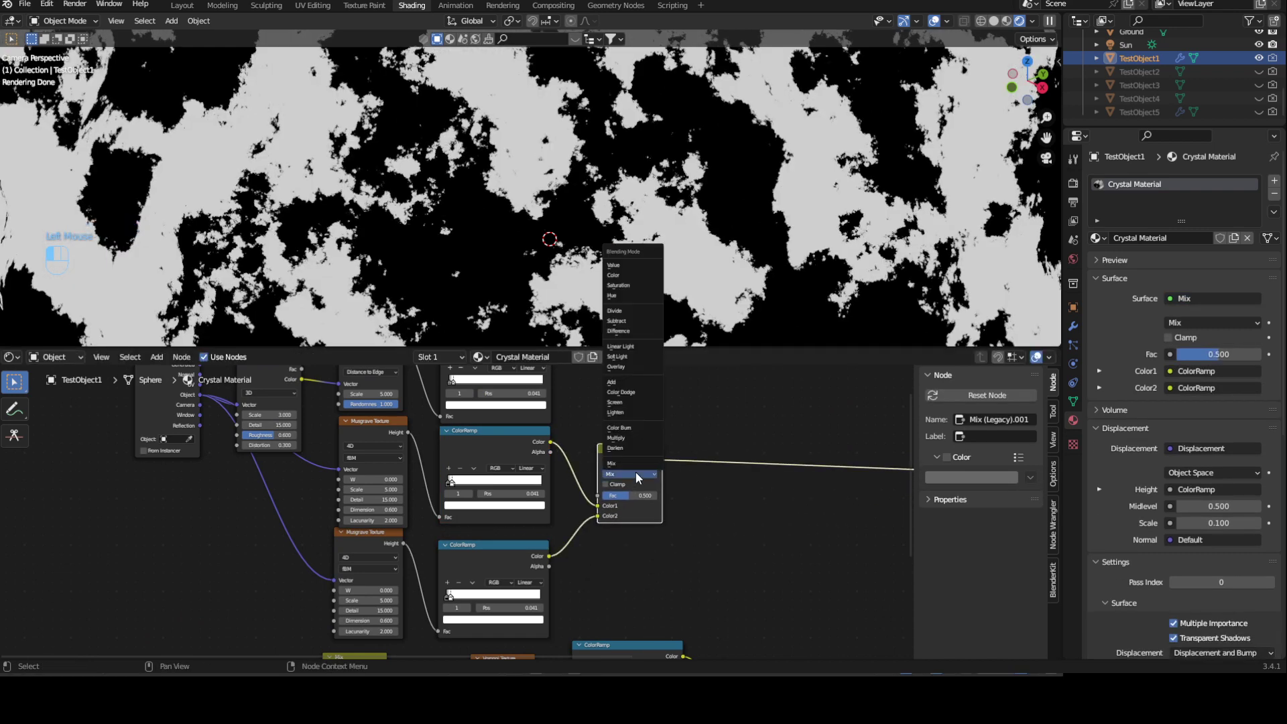
click(624, 412)
drag(632, 500, 657, 495)
middle_drag(657, 495, 585, 581)
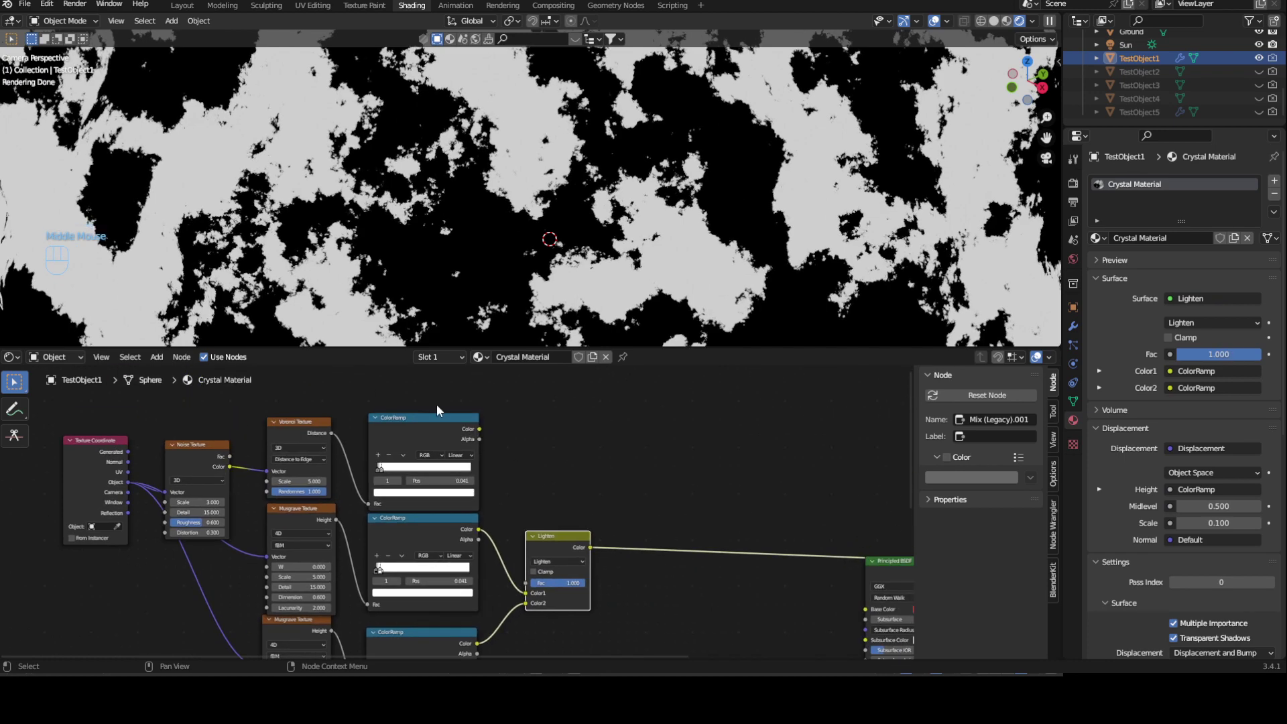
Reposition the Voronoi ColorRamp and set the lower Musgrave Texture's W to 5
drag(438, 416, 451, 408)
ctrl+middle_drag(581, 179, 598, 497)
click(335, 603)
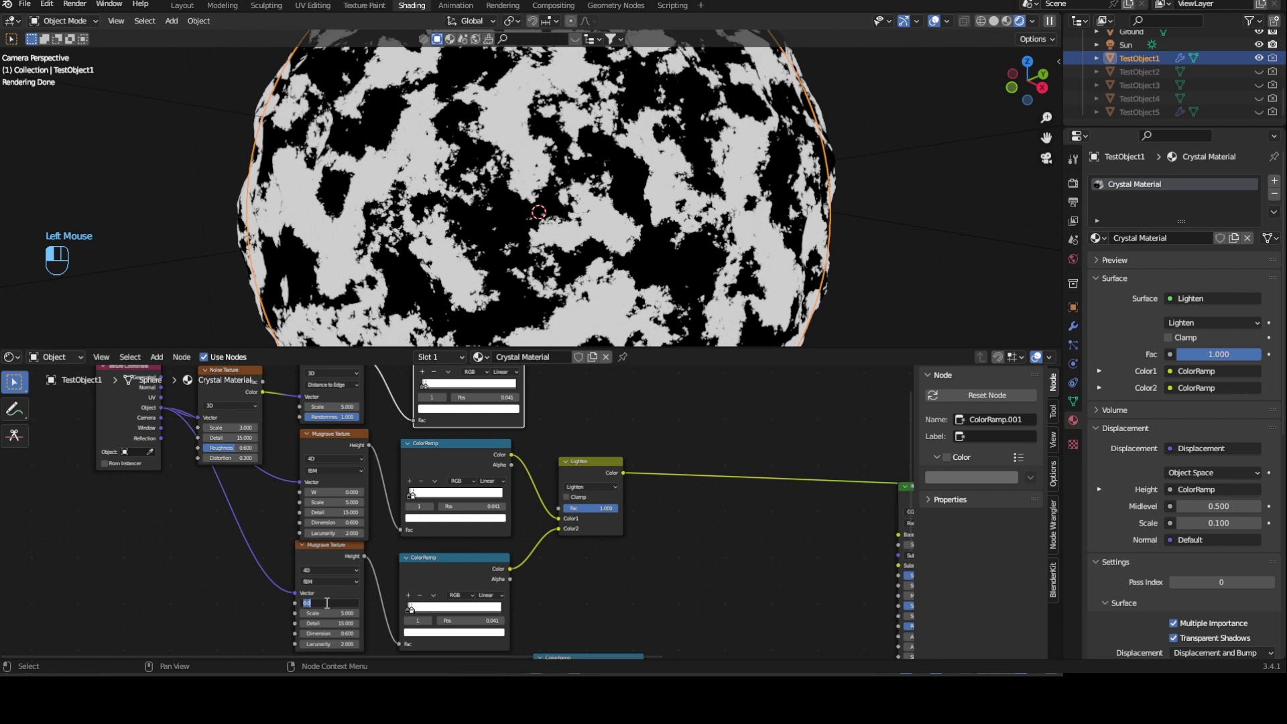
text(5)
key(Return)
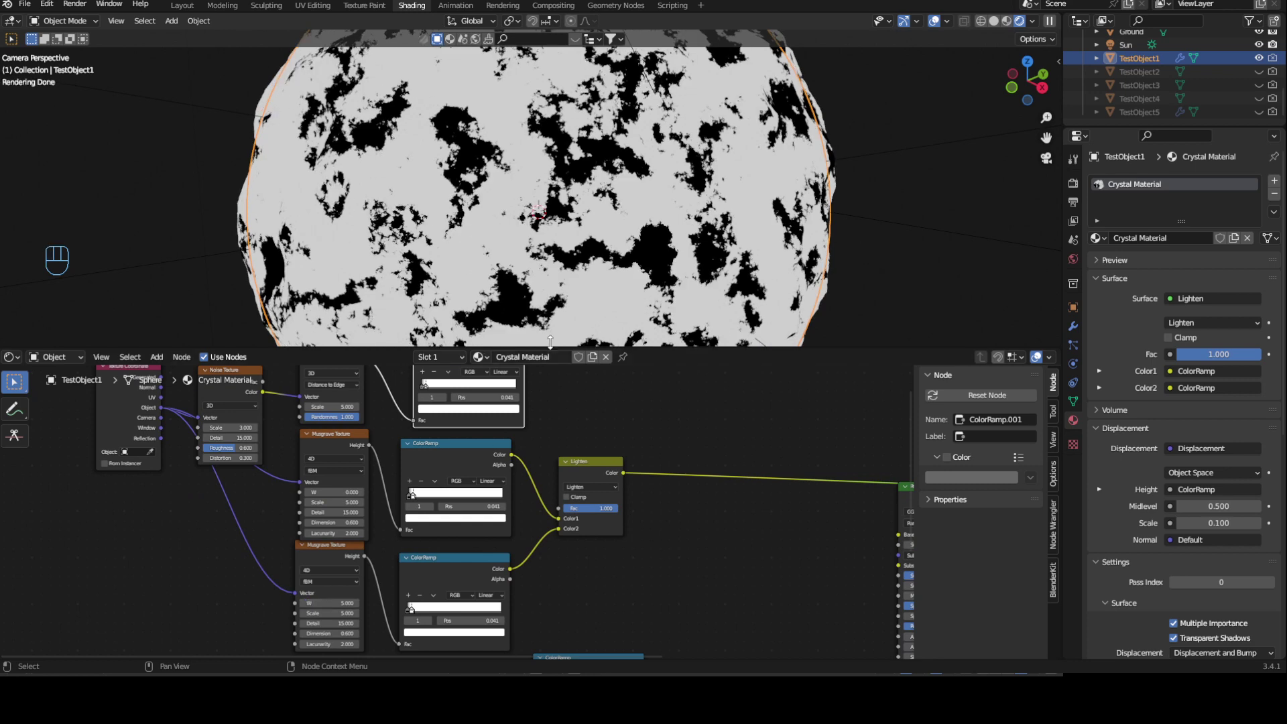
Try different W values on the lower Musgrave Texture and return it to 5
drag(333, 602, 295, 602)
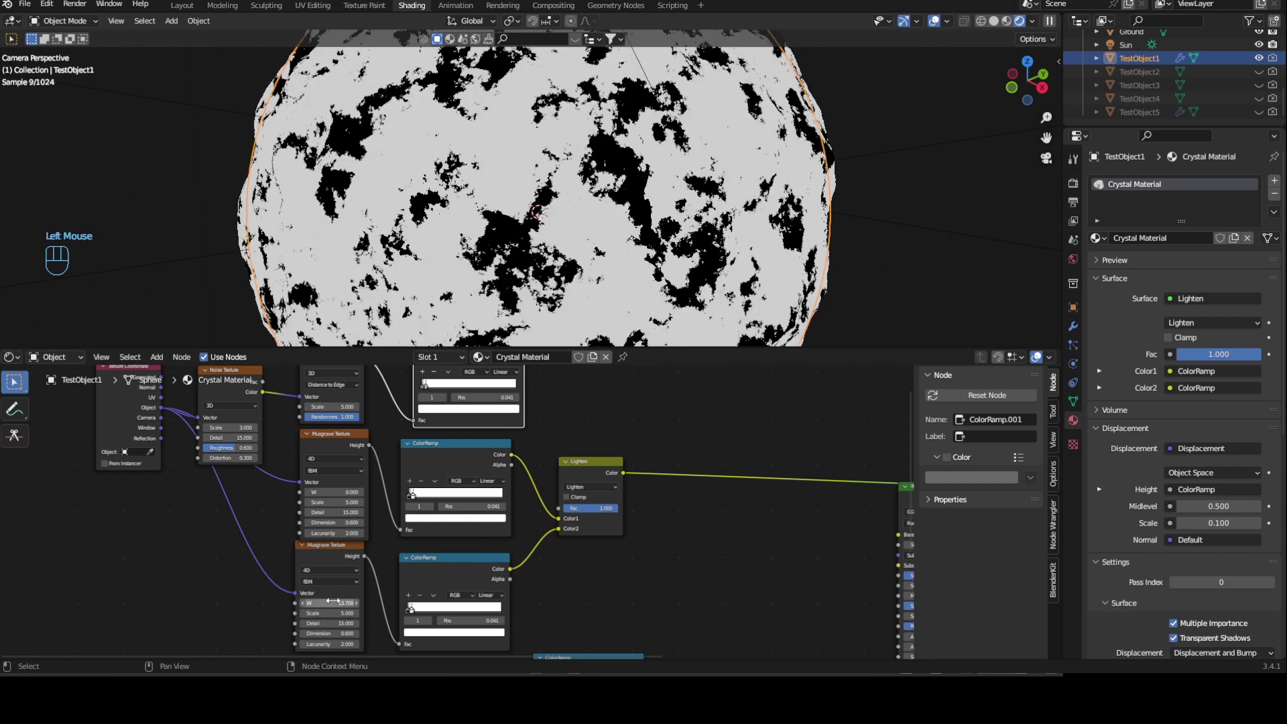
click(338, 602)
text(5)
key(Return)
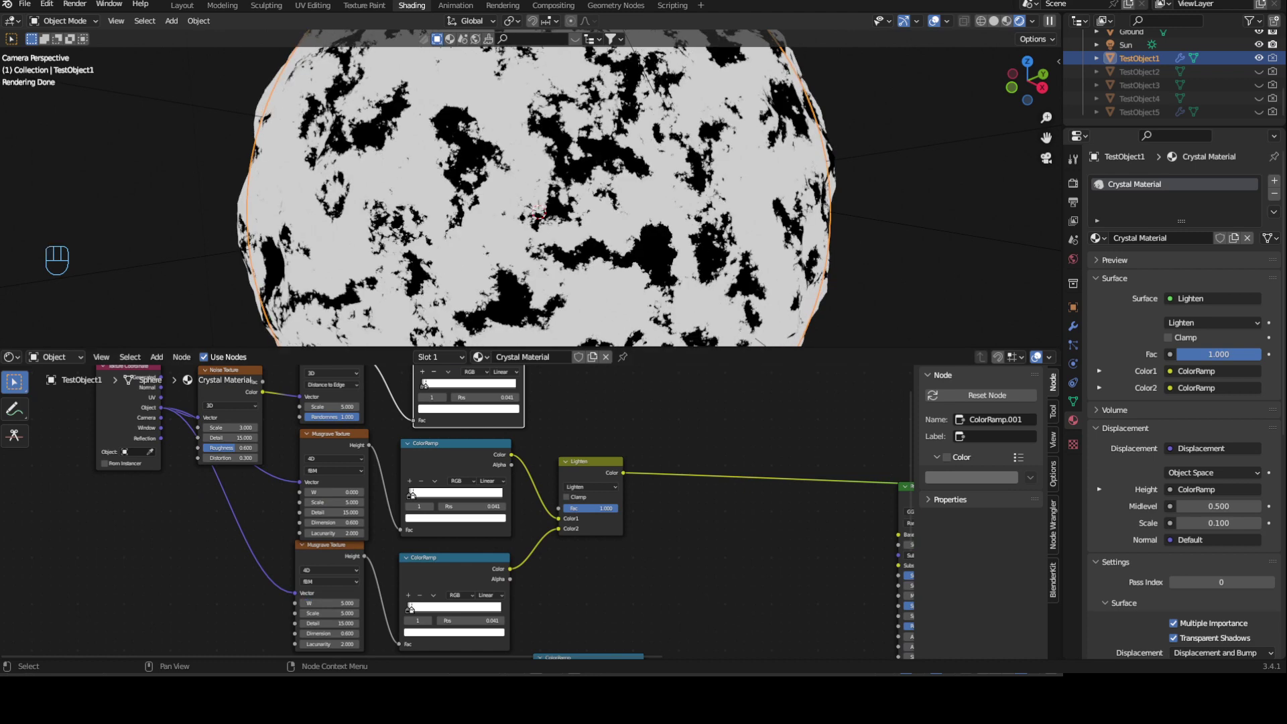
Combine the Voronoi ColorRamp with the Lighten result in a second Mix node set to Lighten with factor 1
middle_drag(585, 396, 557, 434)
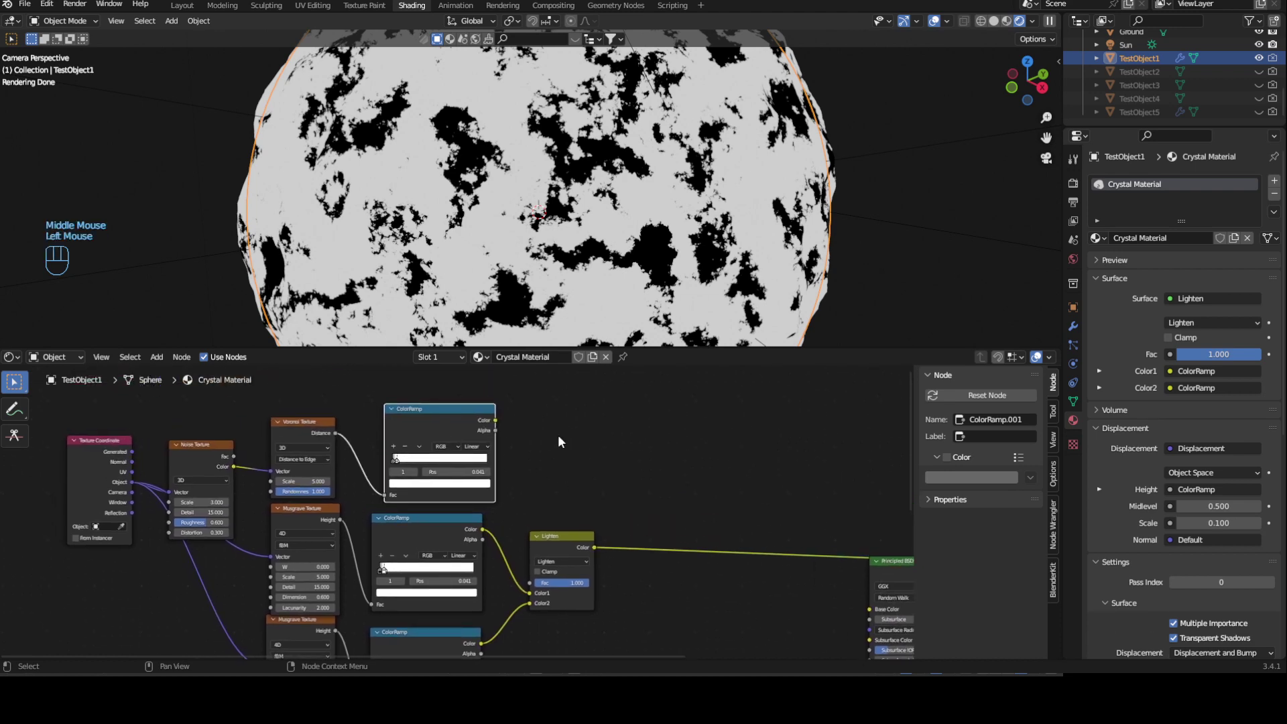
shift+click(571, 529)
key(ctrl+KP_0)
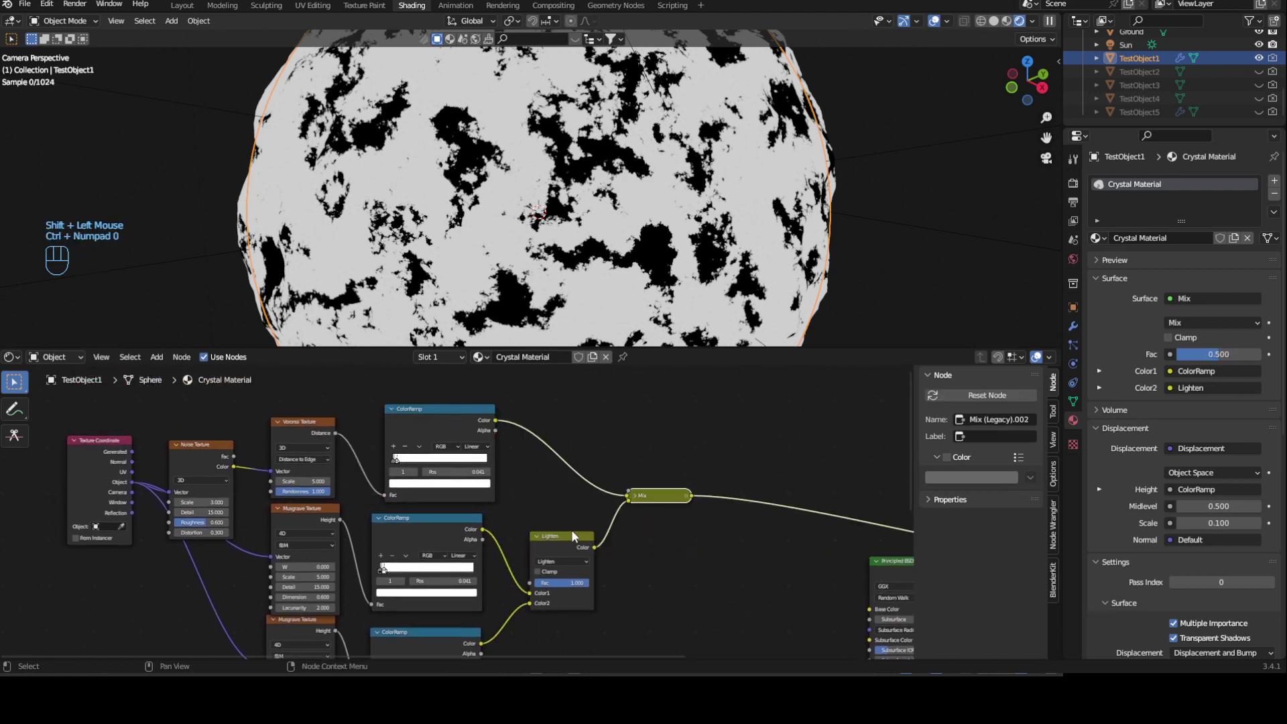
click(635, 495)
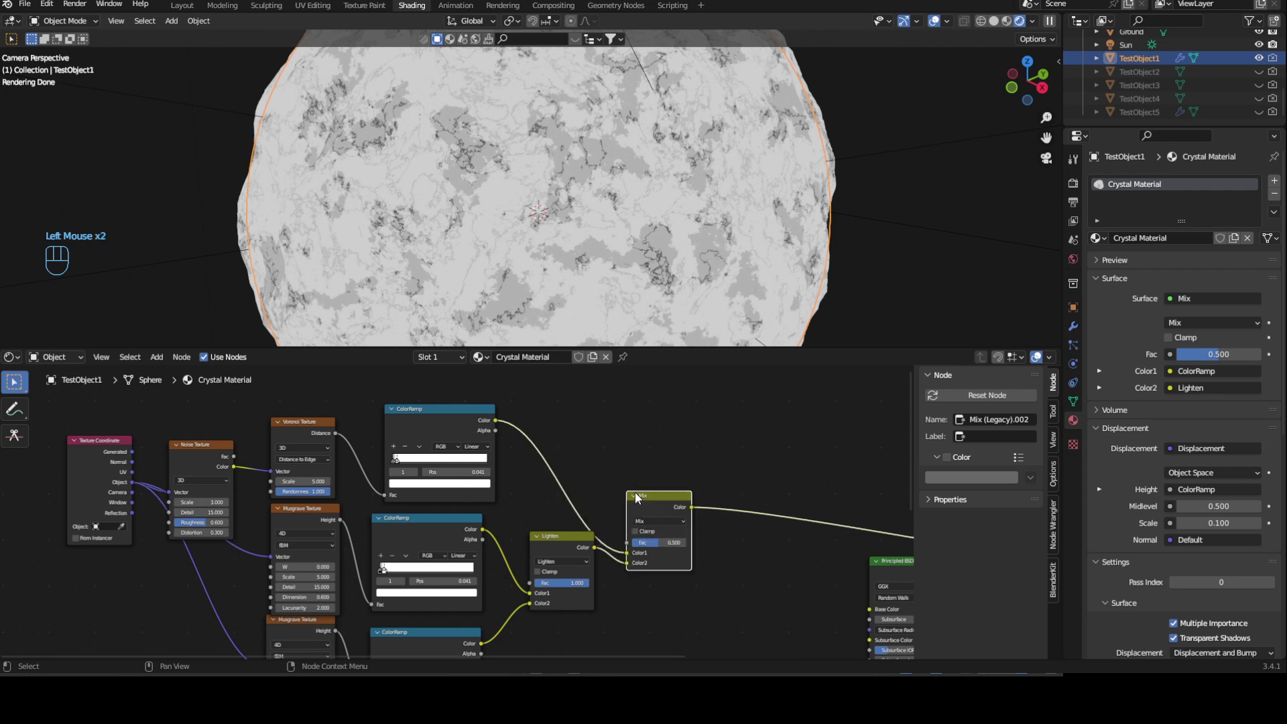
drag(667, 490, 673, 456)
click(667, 485)
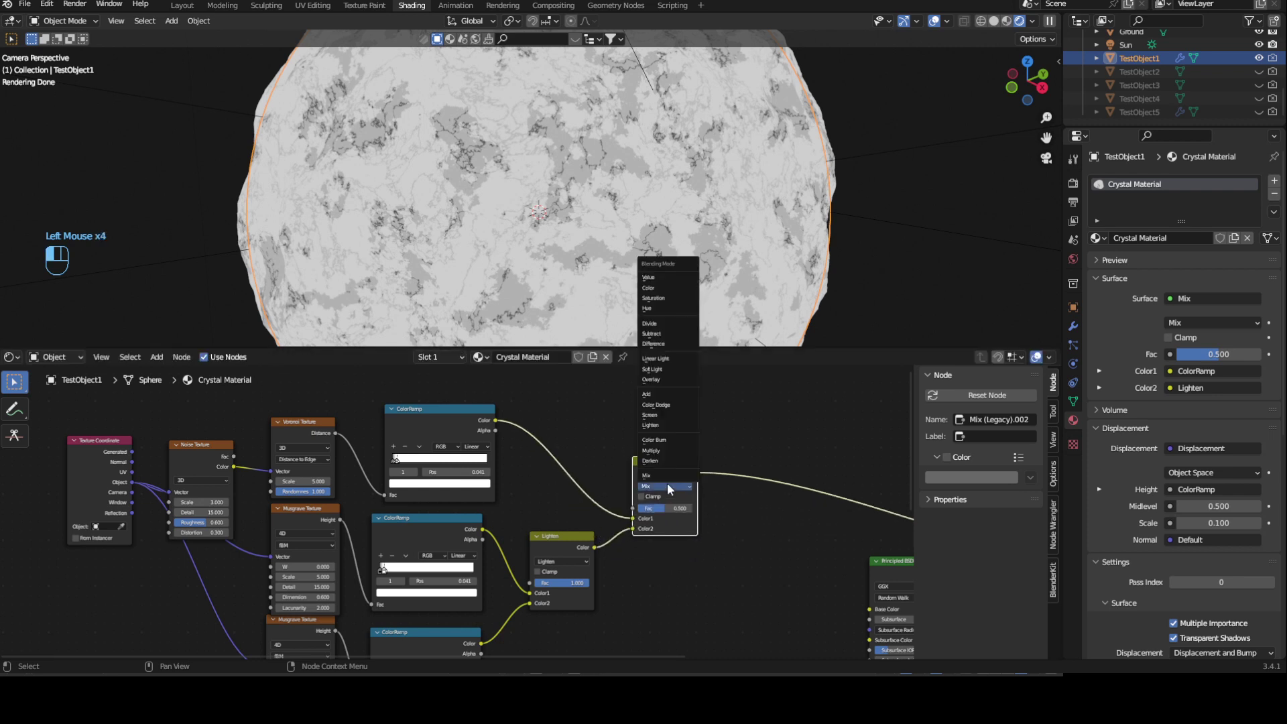
click(662, 425)
drag(663, 506, 691, 505)
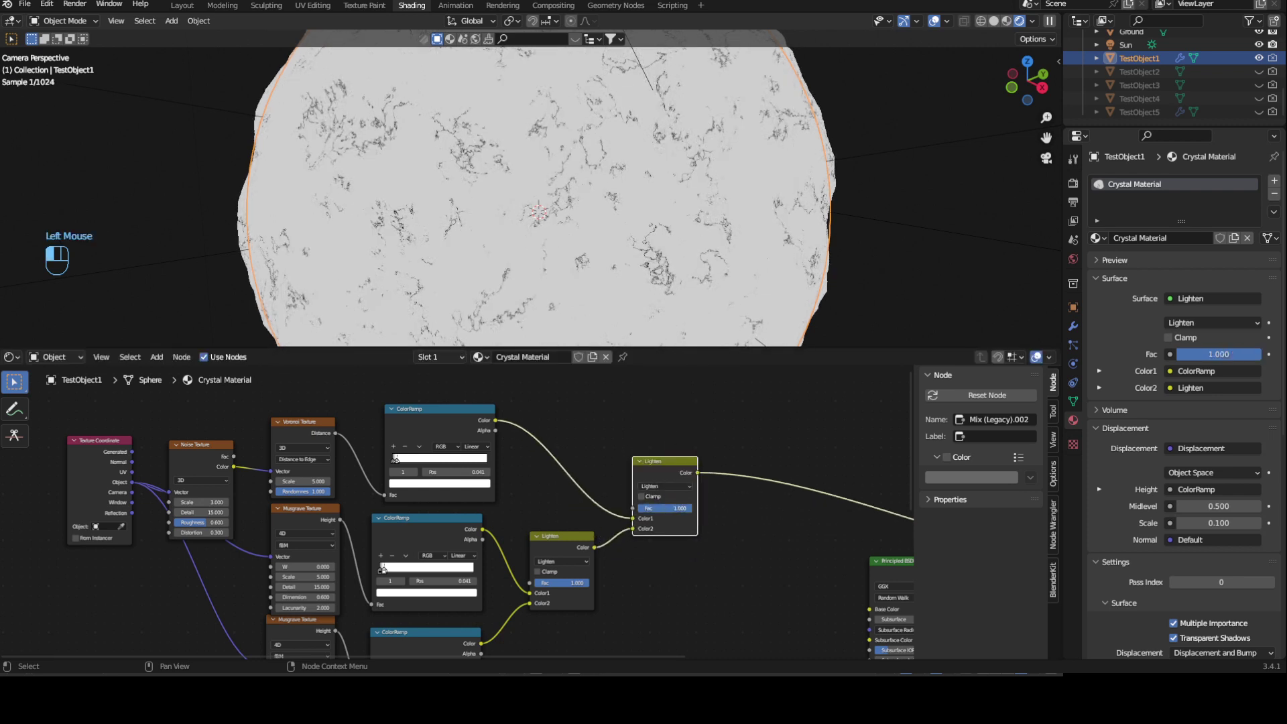
Add a Bump node above the Displacement node and connect its Normal output to the Principled BSDF's Normal input
ctrl+middle_drag(549, 502, 507, 445)
middle_drag(526, 562, 504, 444)
key(shift+a)
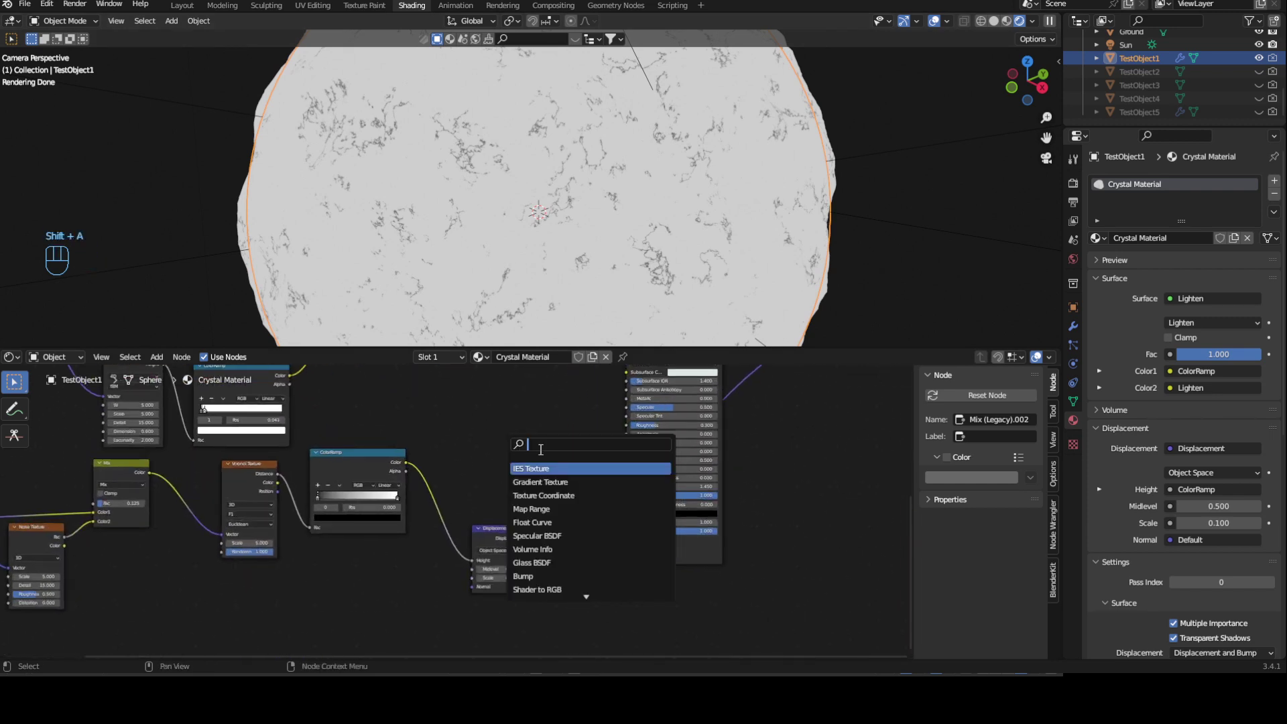
click(539, 450)
text(bump)
click(571, 469)
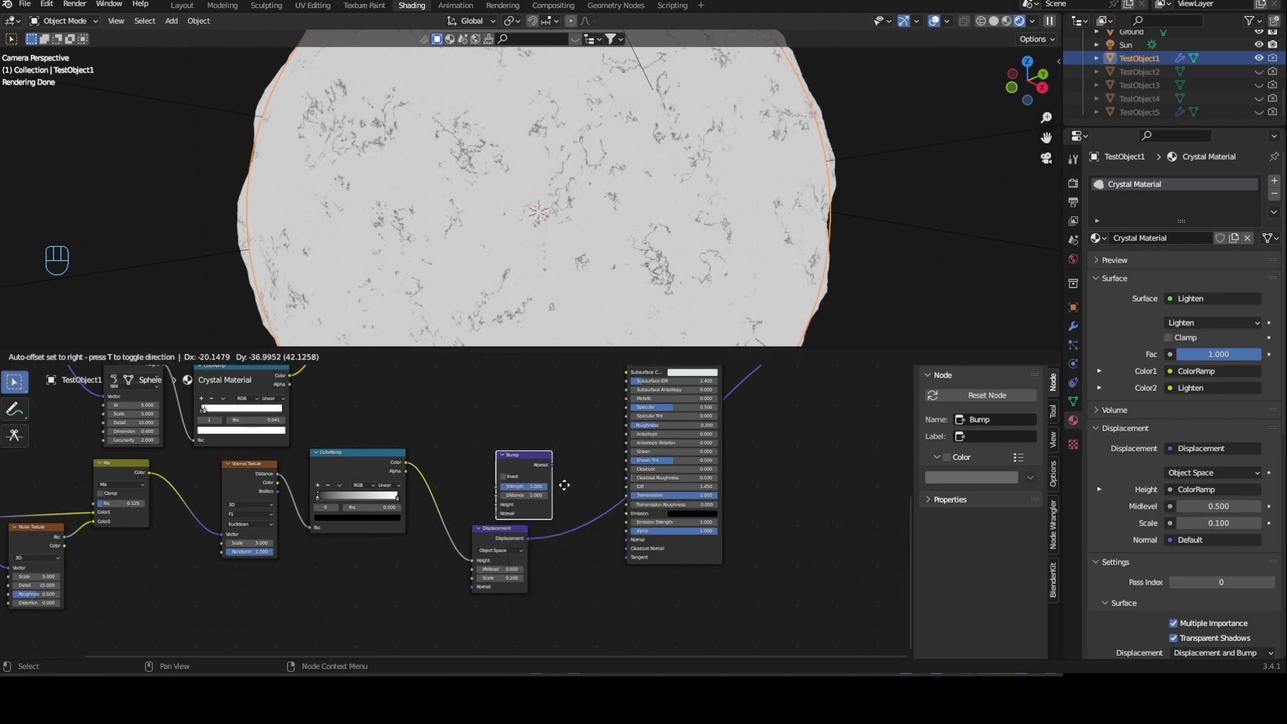
click(553, 459)
drag(555, 464, 595, 484)
drag(625, 541, 625, 541)
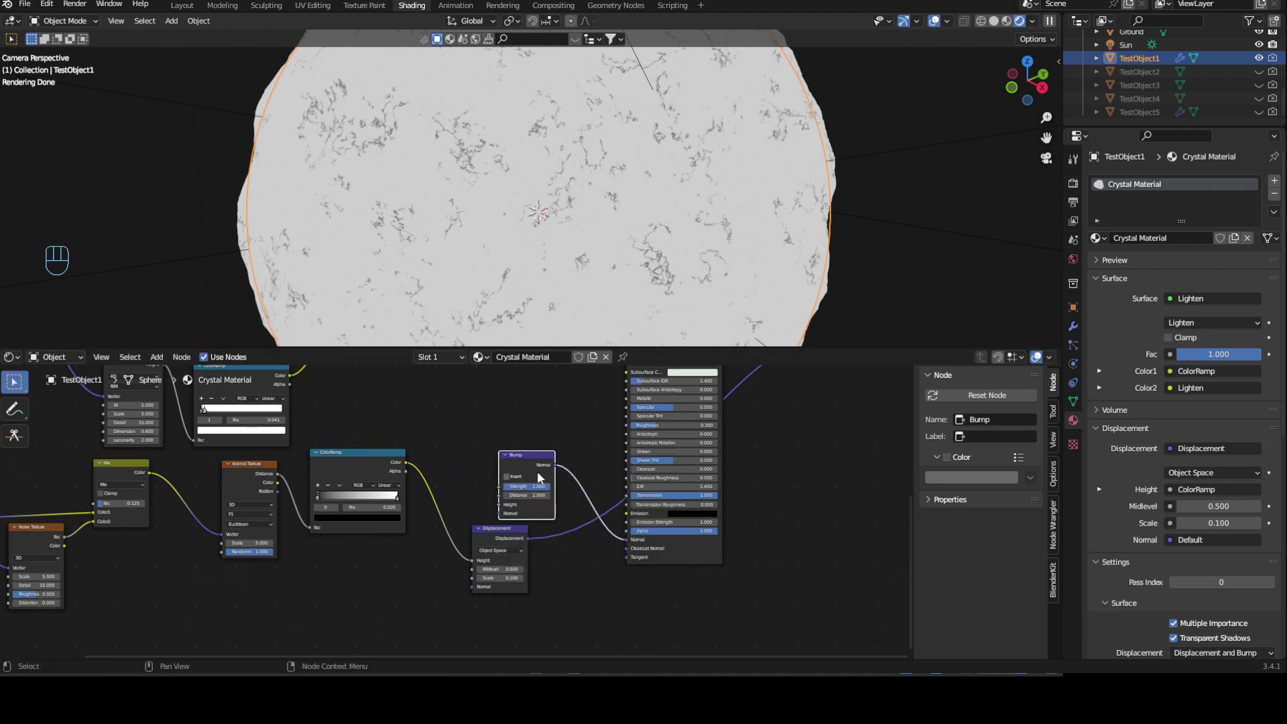
Reposition the Bump node and connect the final Lighten mix's Color to its Height input
drag(535, 457, 557, 446)
middle_drag(493, 424, 512, 598)
drag(499, 401, 548, 573)
Preview the Principled BSDF on the sphere, followed by the Bump node's output
click(685, 384)
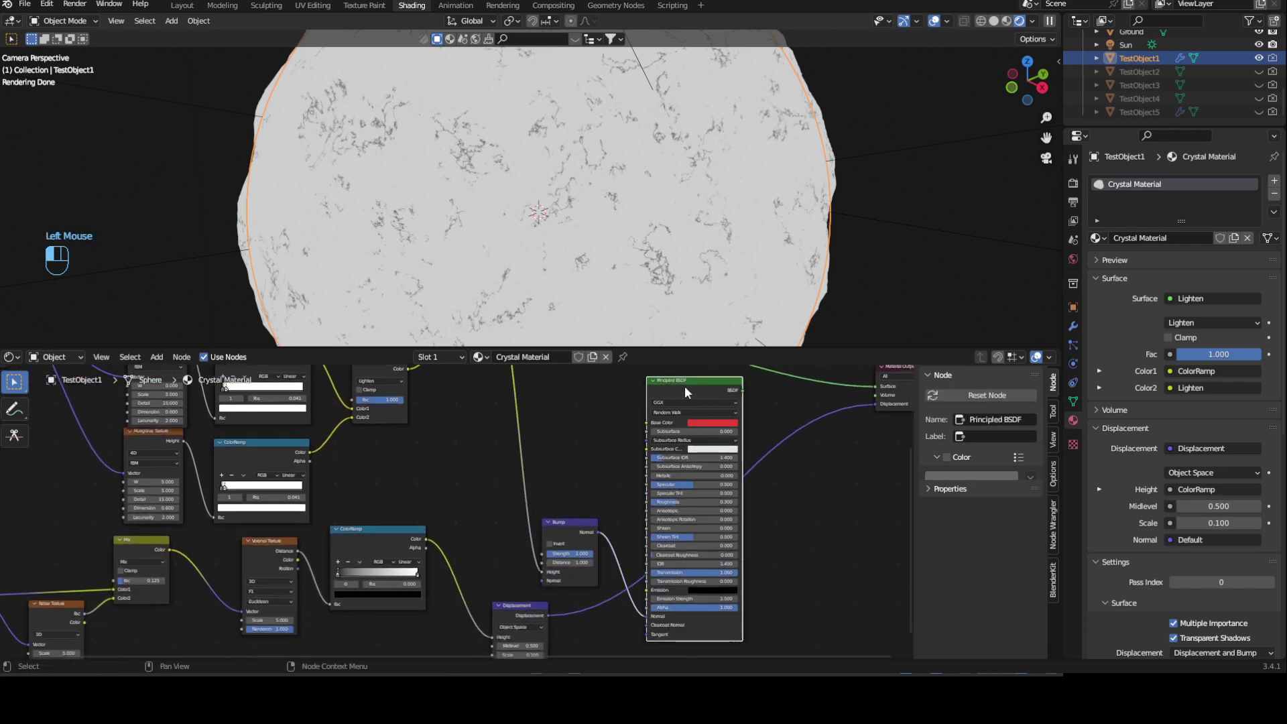
ctrl+shift+click(673, 386)
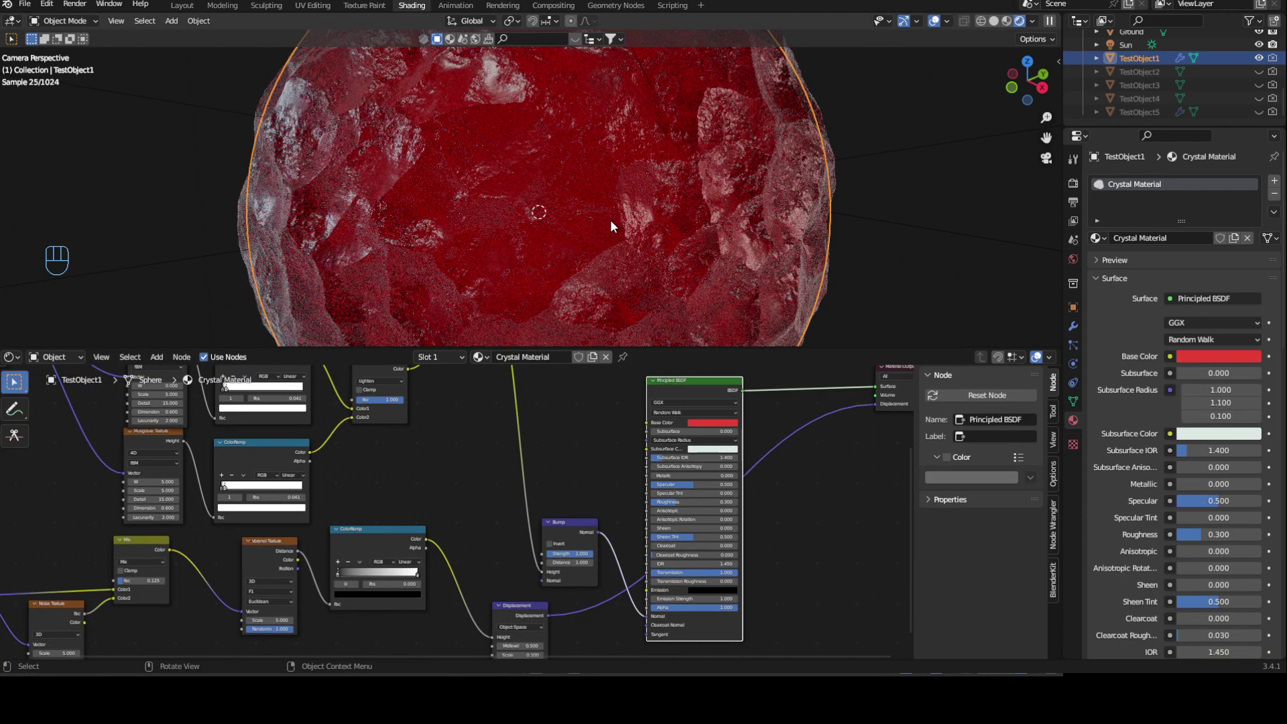
click(566, 520)
ctrl+shift+click(566, 520)
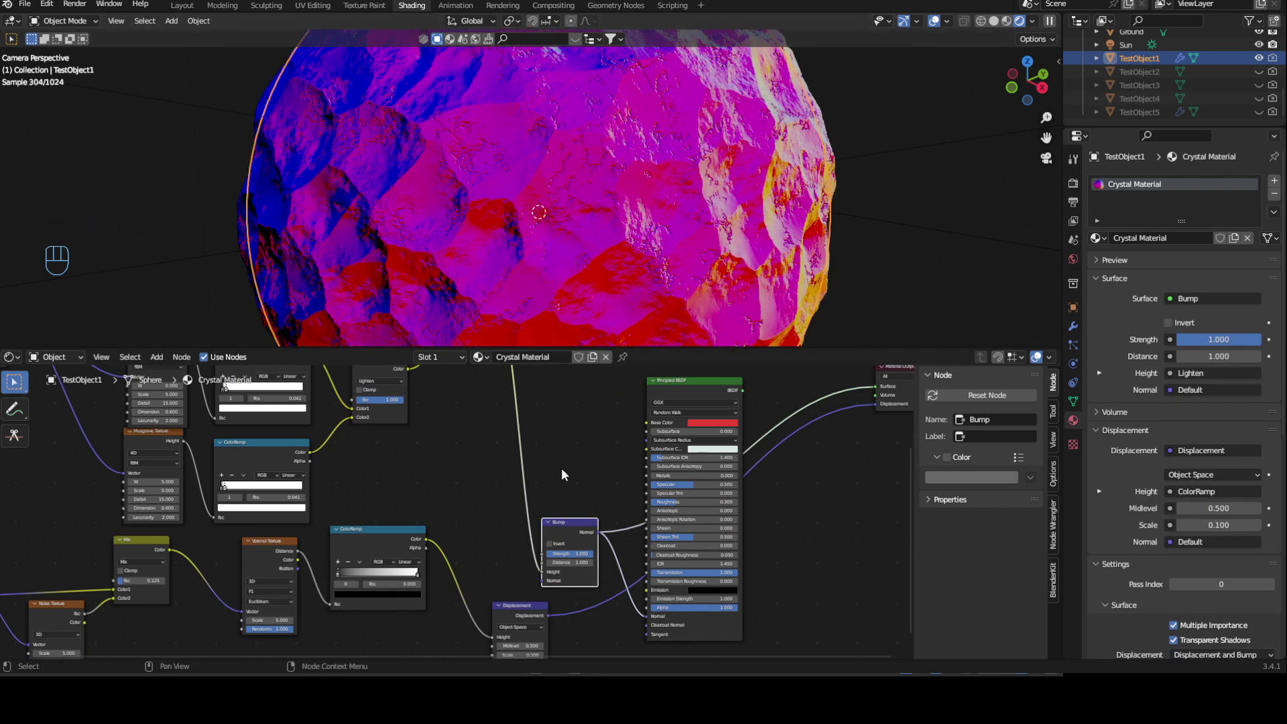
Set the Bump node's Strength to 0.2 and inspect its effect on the sphere up close
click(582, 554)
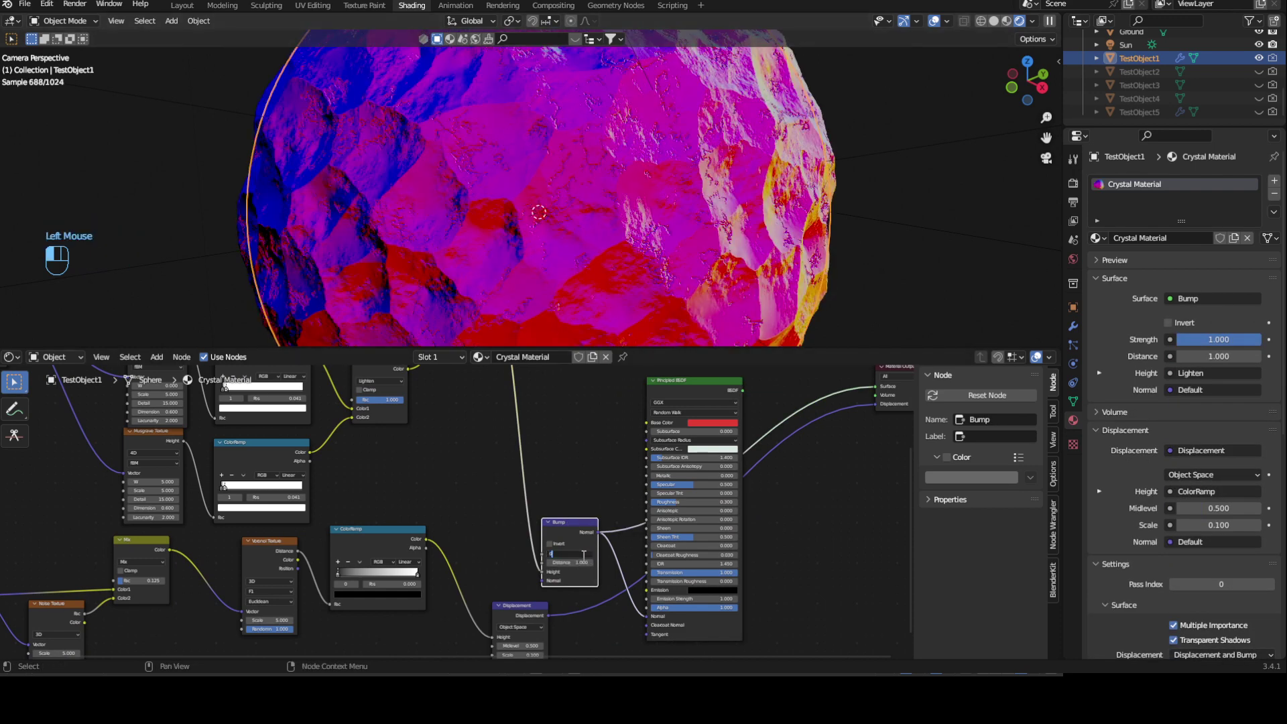
text(.2)
key(Return)
scroll(438, 154, up, 2)
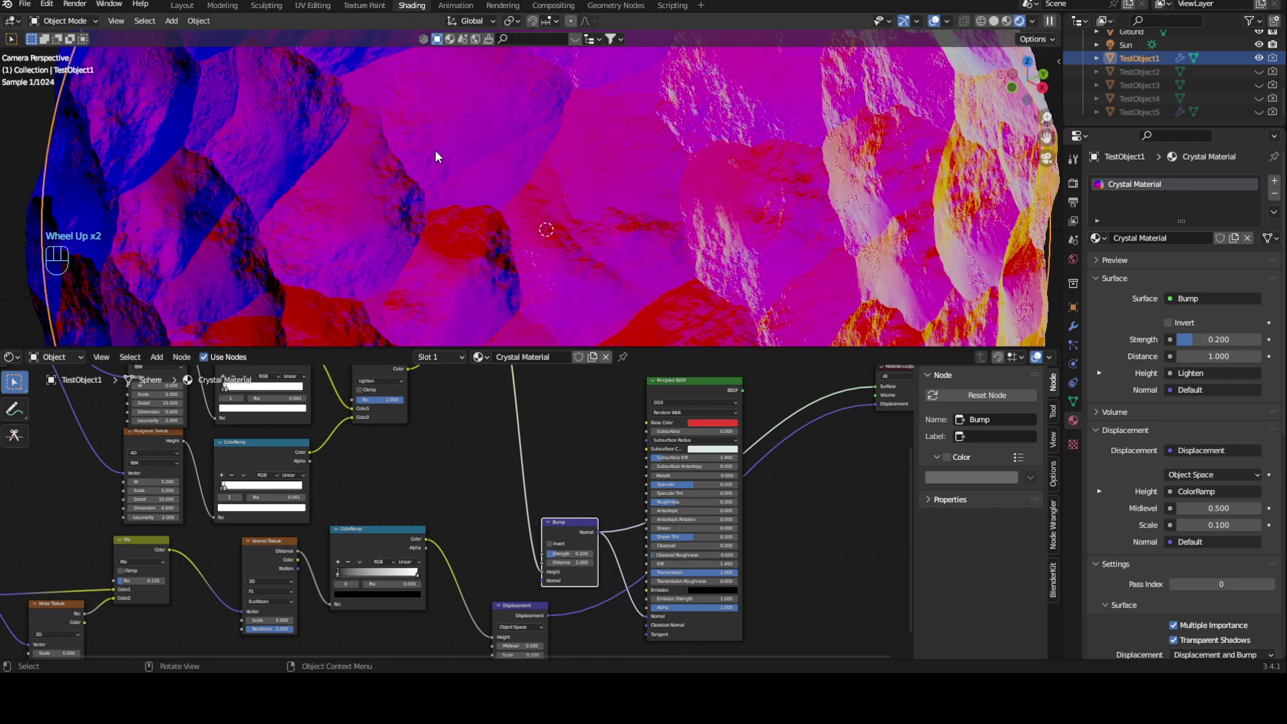
scroll(437, 157, up, 1)
Preview the Principled BSDF on the sphere and move the Bump node slightly upward
middle_drag(710, 384, 626, 440)
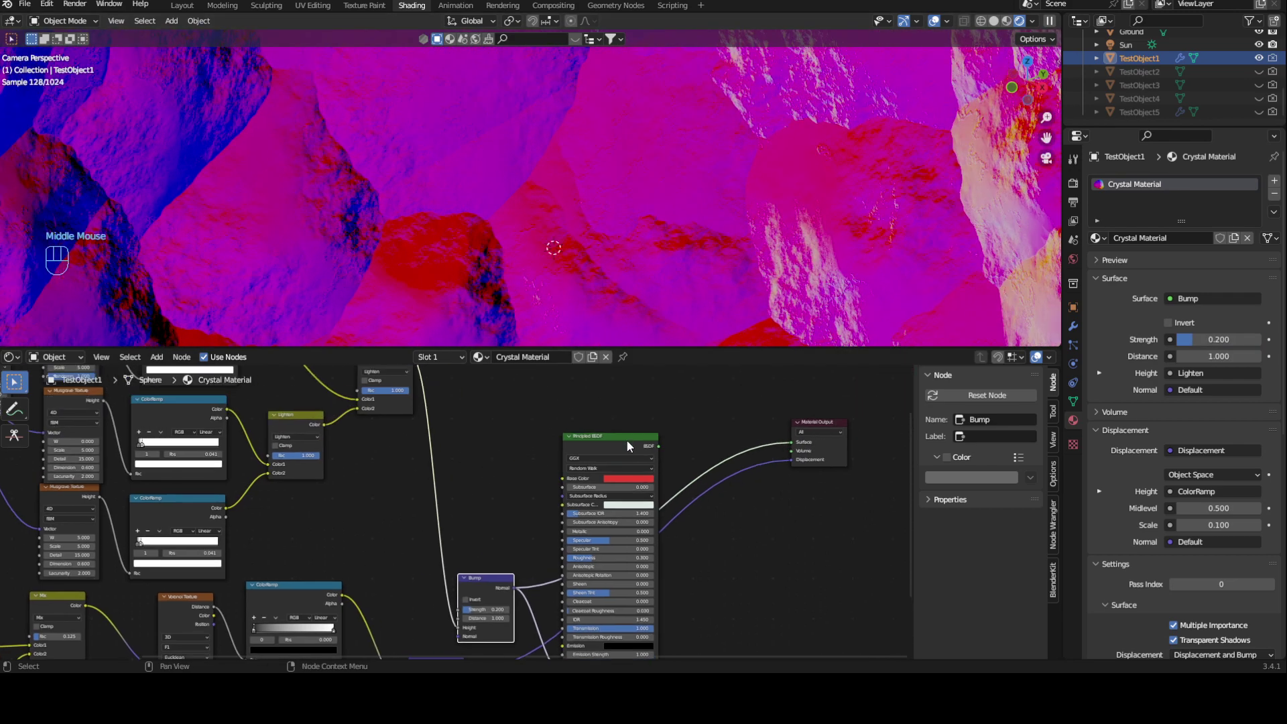
click(626, 440)
ctrl+shift+click(626, 440)
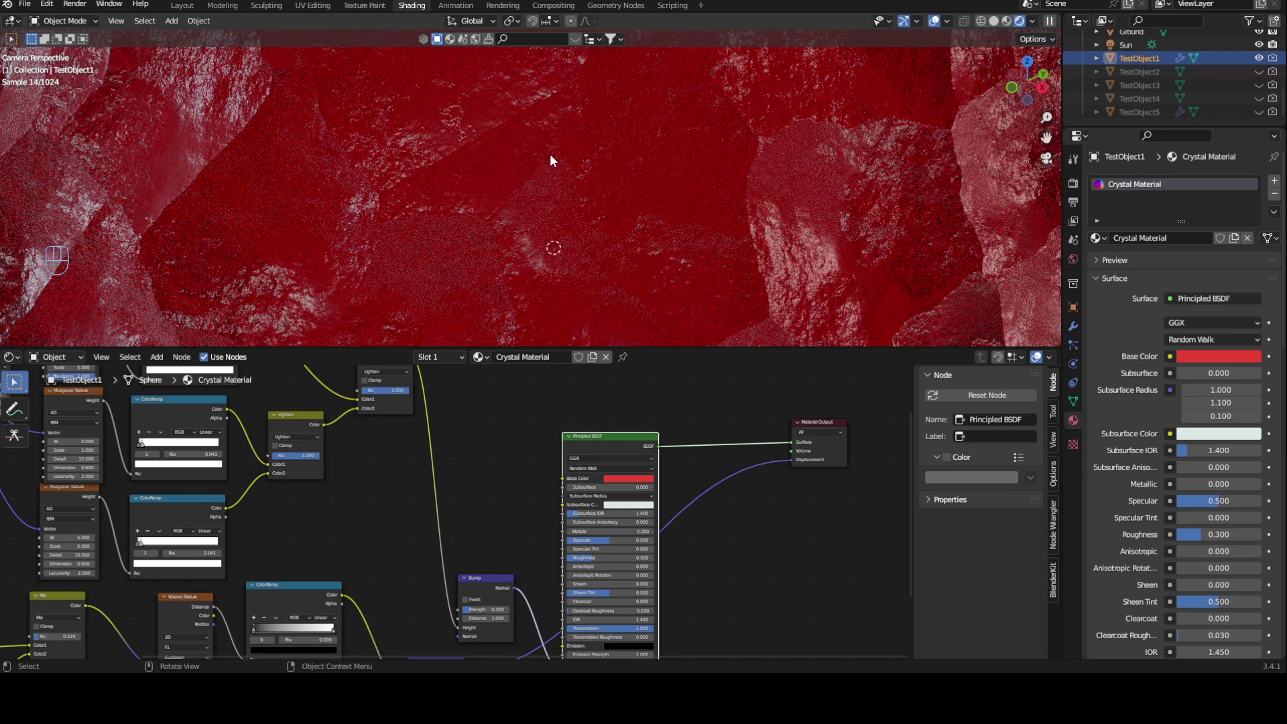
scroll(623, 163, down, 3)
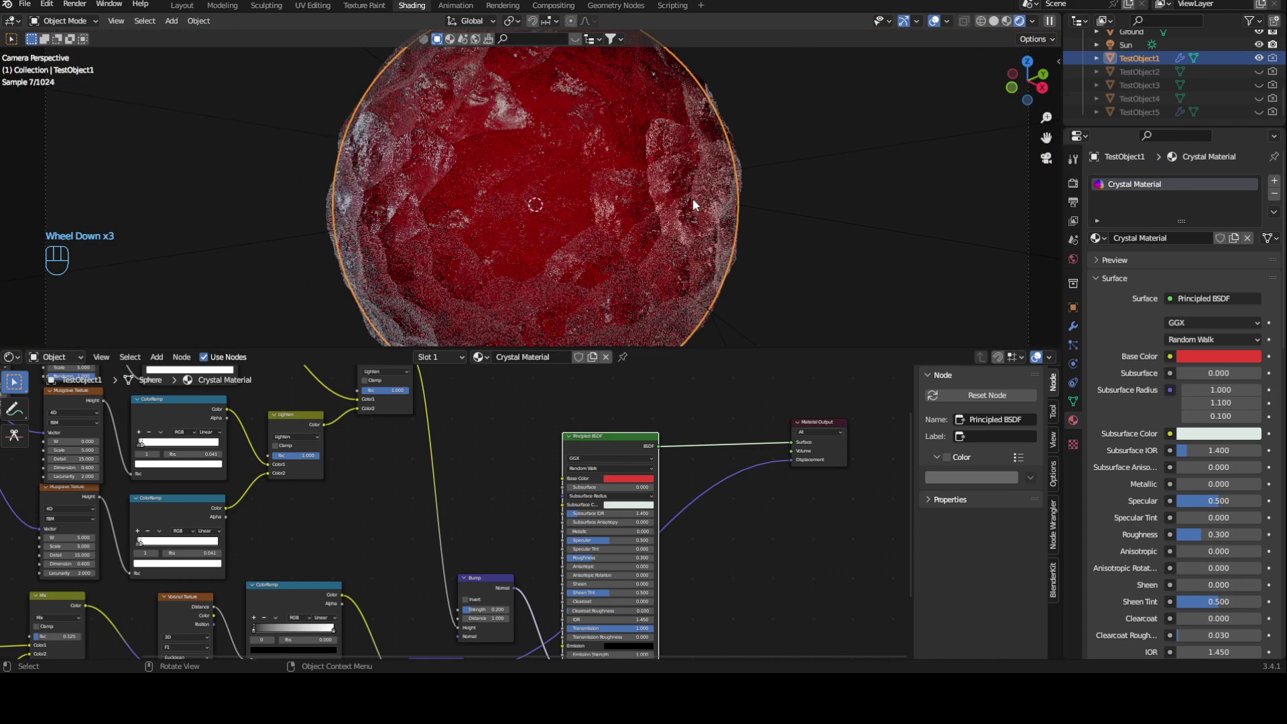
drag(483, 600, 484, 577)
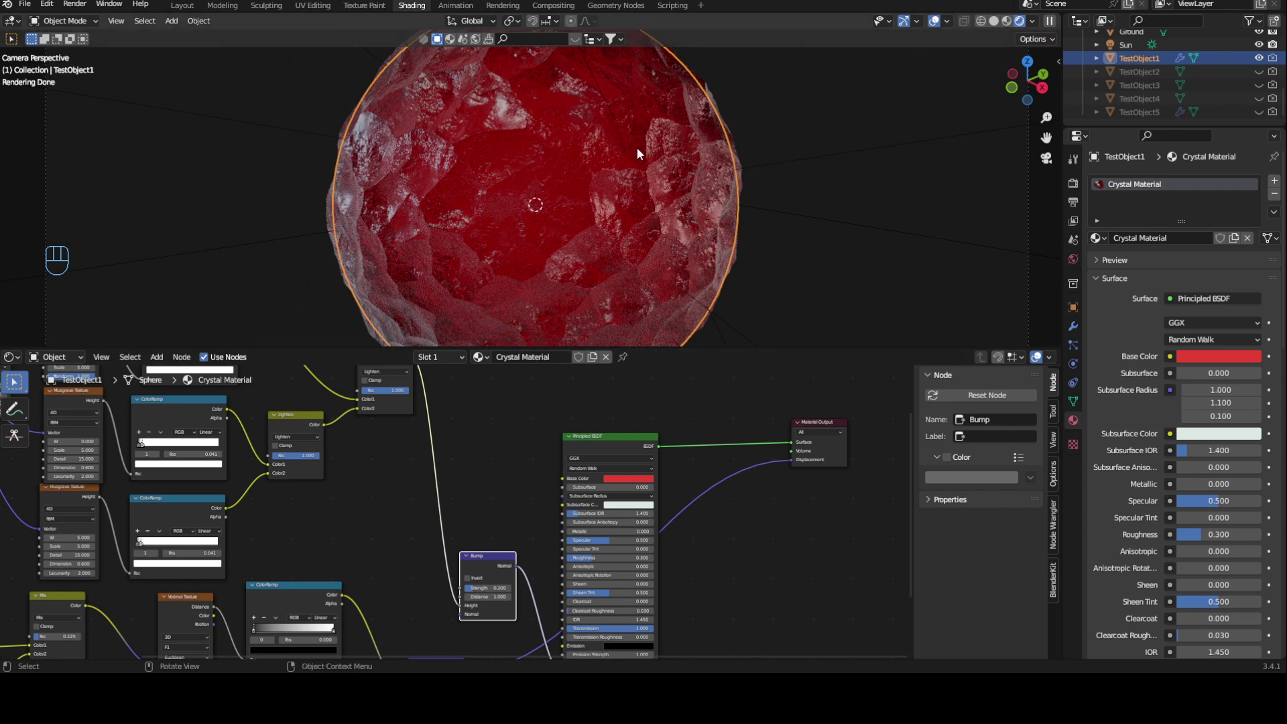
scroll(636, 147, down, 3)
click(793, 215)
click(528, 171)
Try a purple Base Color on the Principled BSDF with hue 0.724 and saturation 0.938
middle_drag(649, 477, 533, 468)
scroll(528, 469, up, 1)
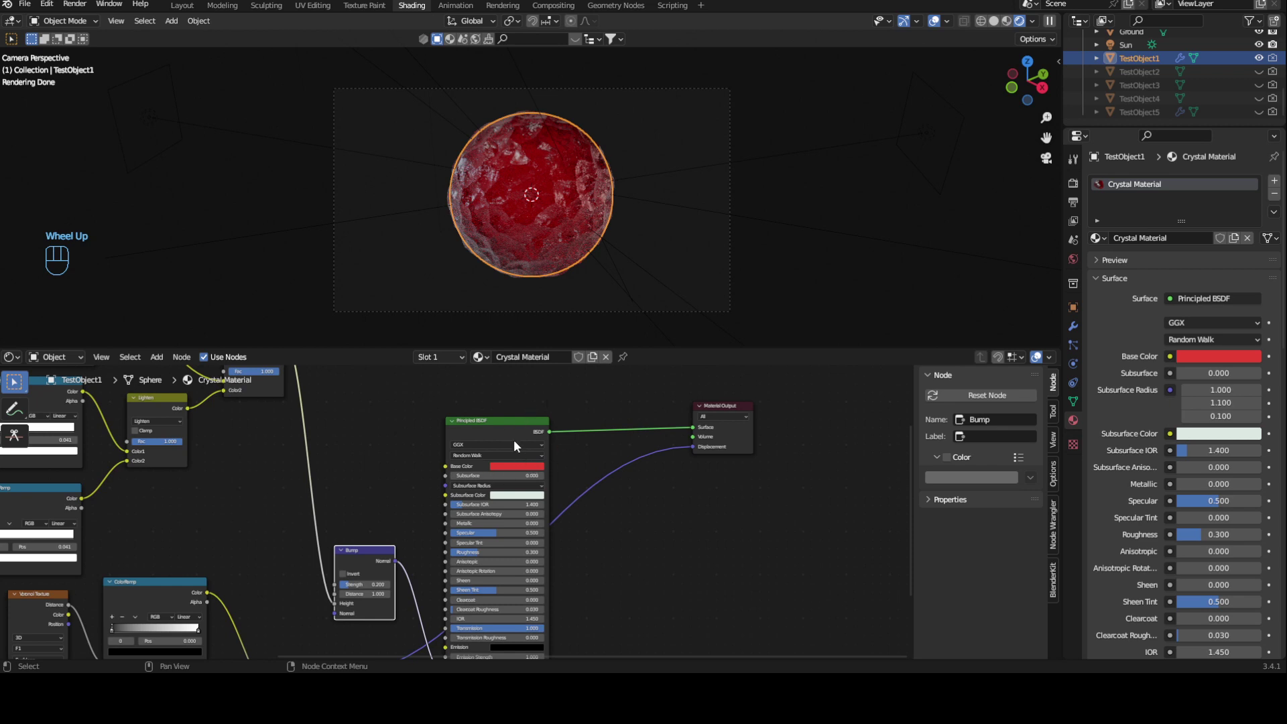
scroll(513, 445, up, 1)
click(493, 459)
click(546, 448)
click(566, 318)
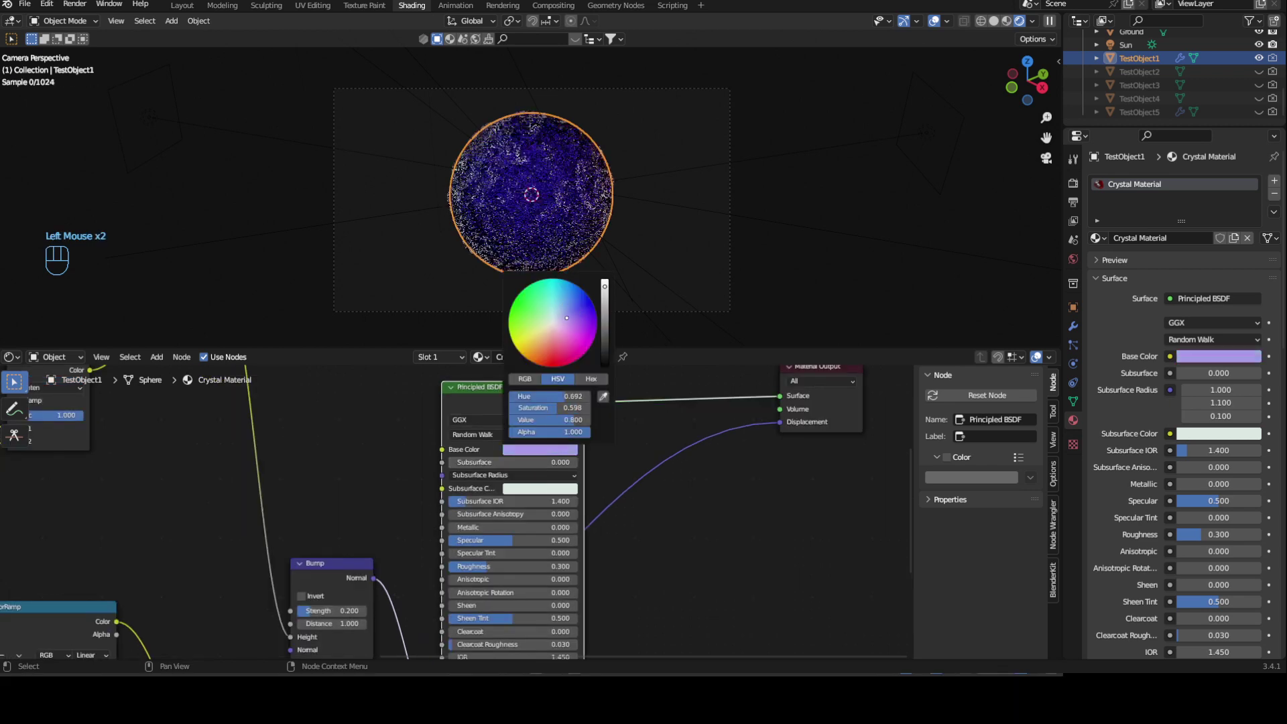
drag(566, 318, 585, 323)
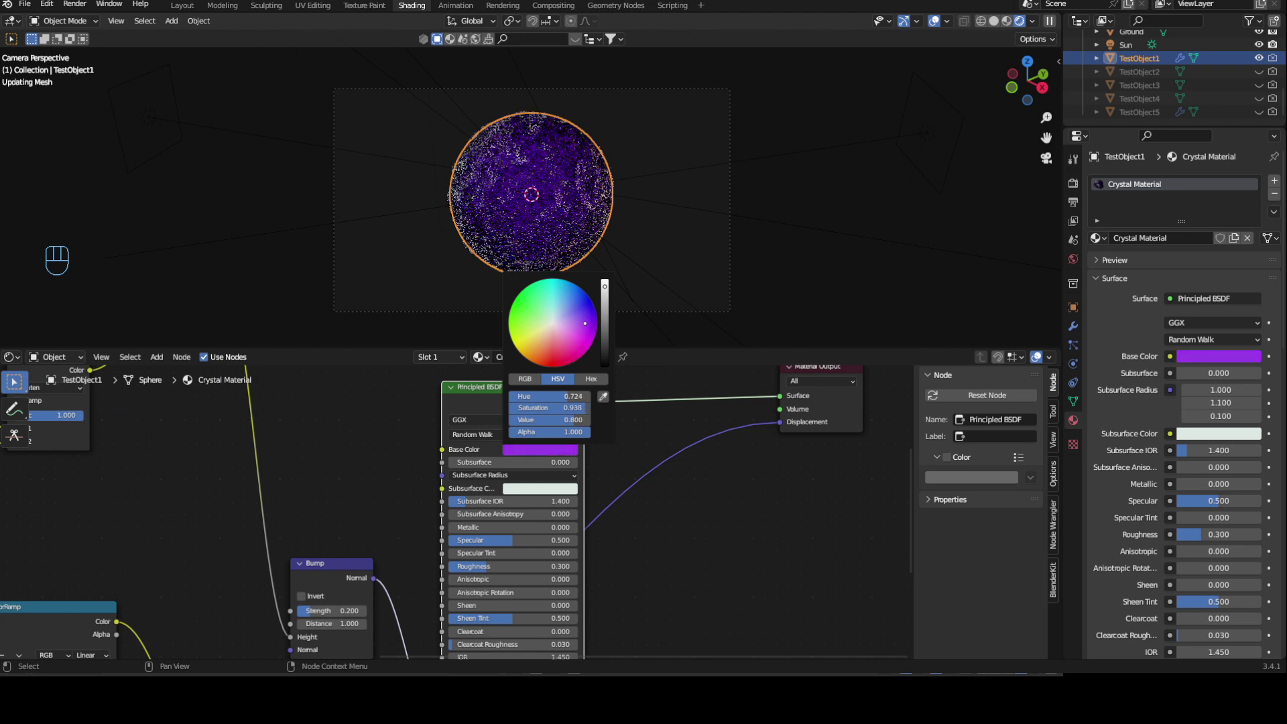
Try a crimson Base Color with hue 0.995, followed by a saturated blue one
click(545, 448)
drag(560, 339, 556, 358)
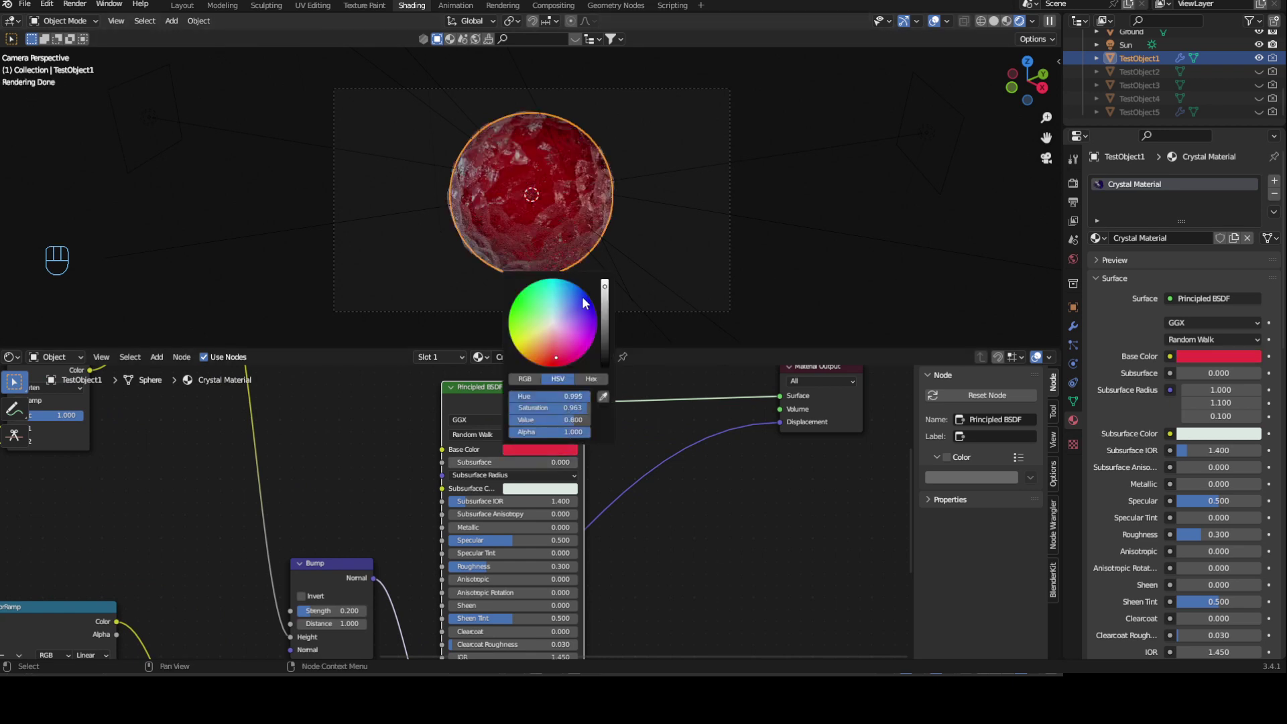
drag(582, 300, 577, 294)
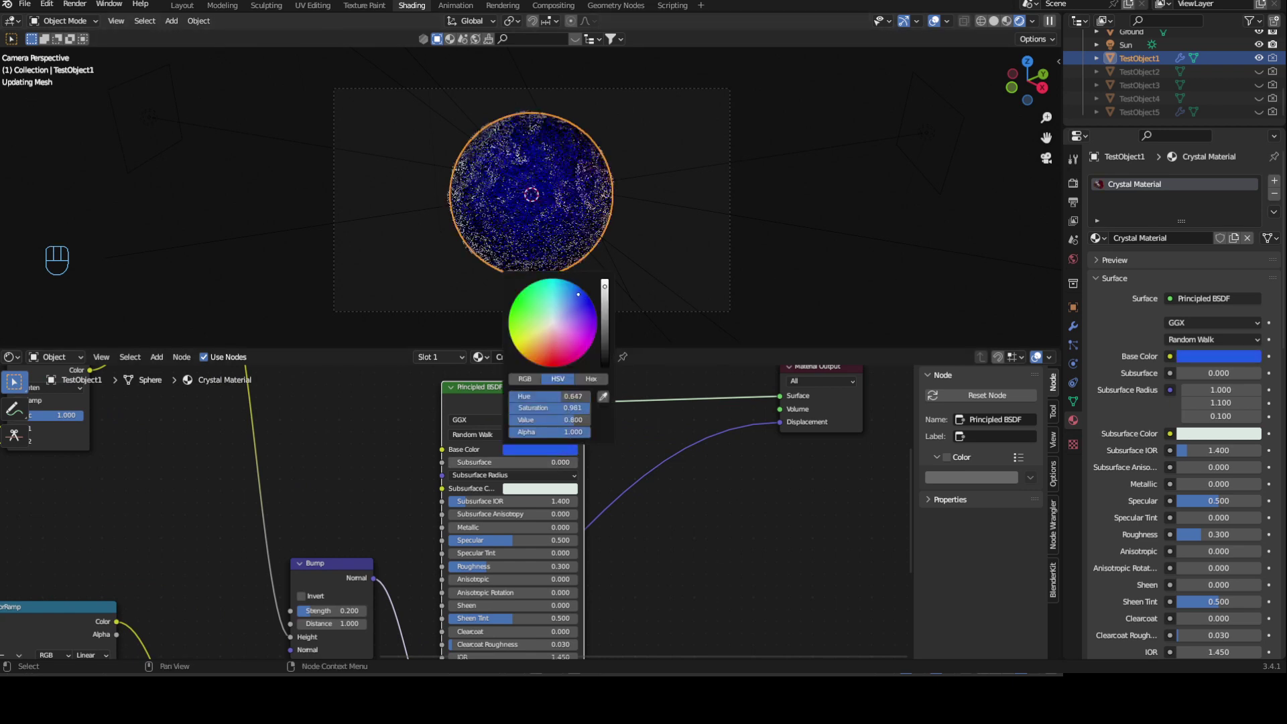
Try green and yellow Base Colors on the Principled BSDF, ending on green with hue 0.341 and saturation 0.942
click(517, 449)
drag(532, 308, 530, 299)
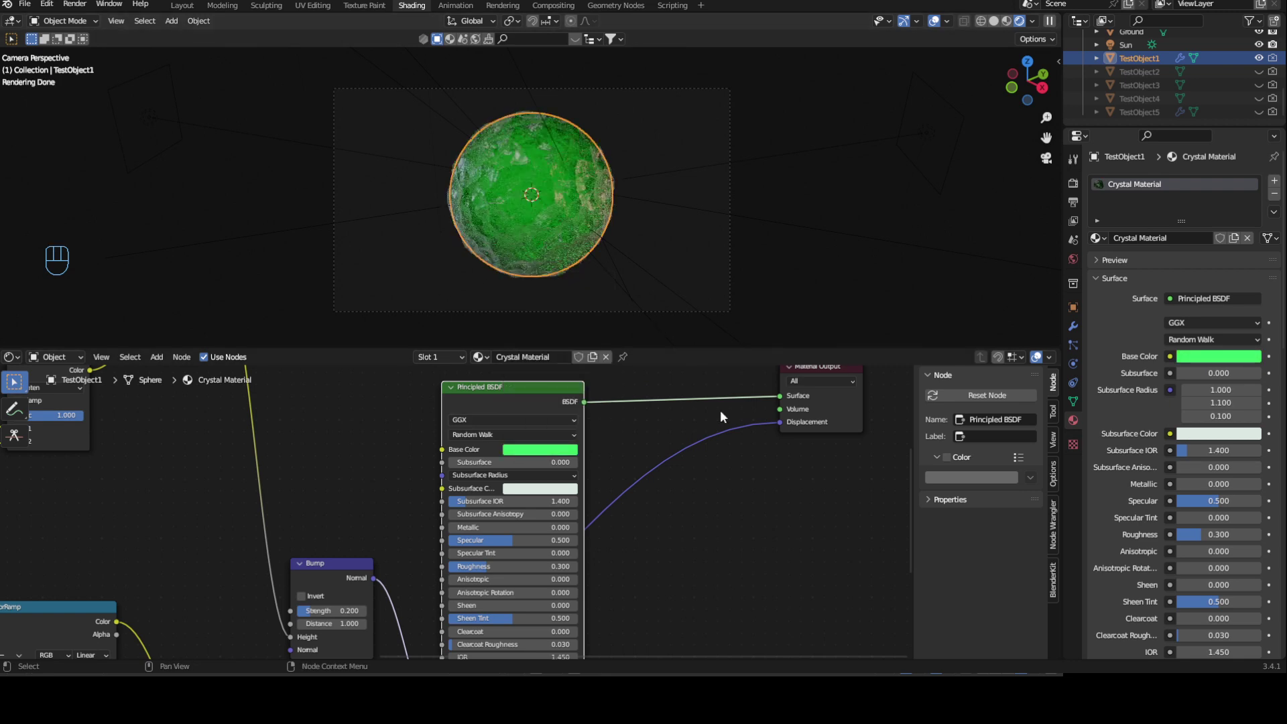
click(574, 449)
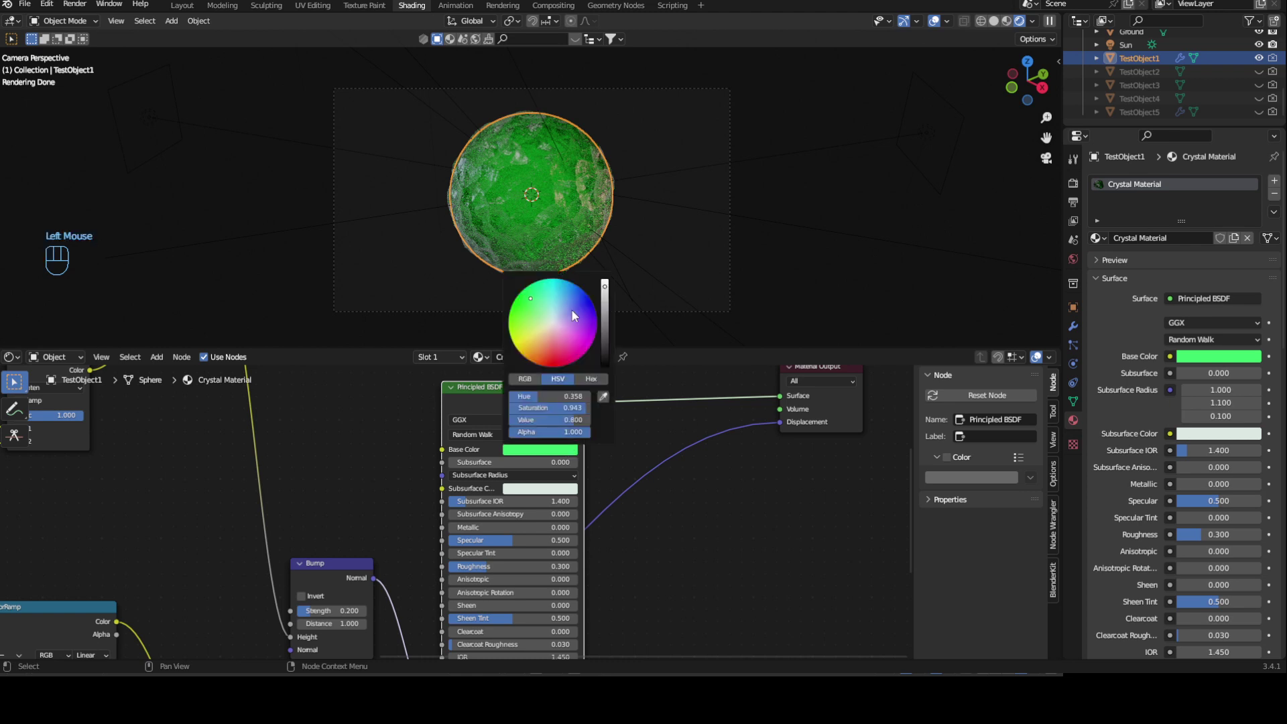
click(531, 336)
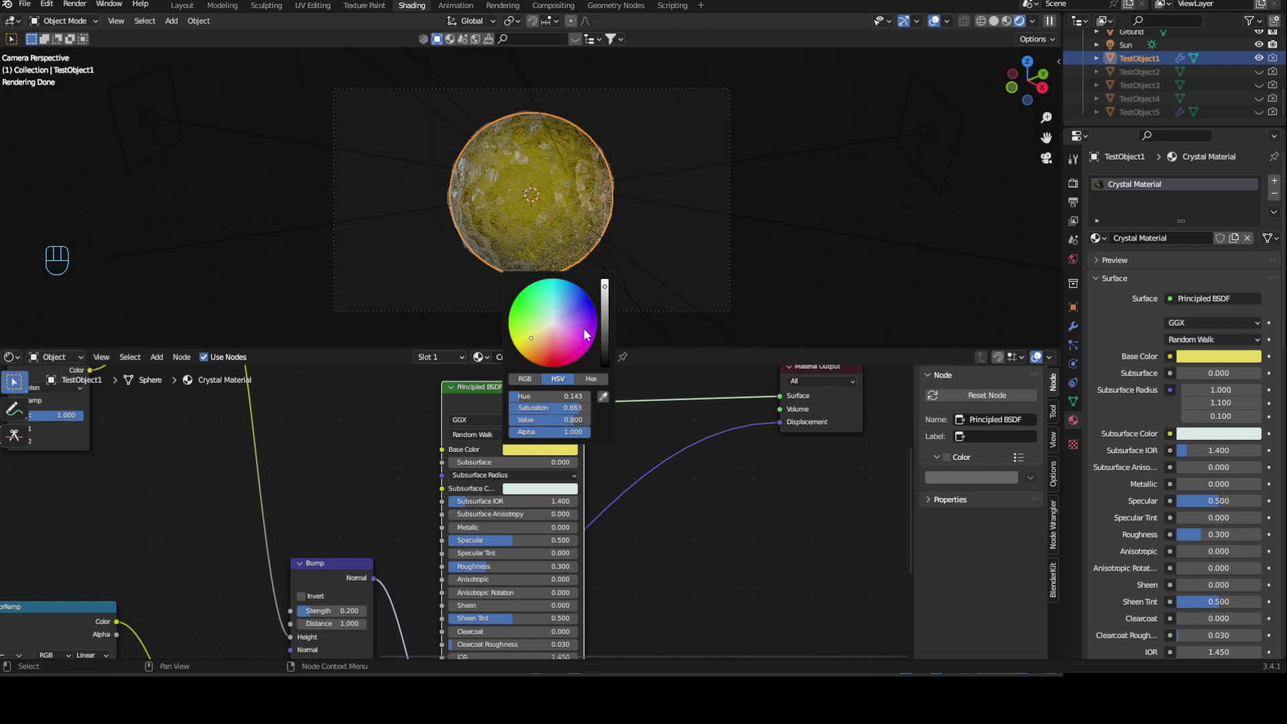
mouse_move(554, 359)
mouse_down()
mouse_move(592, 306)
mouse_move(586, 324)
mouse_move(573, 298)
mouse_move(546, 288)
mouse_move(526, 303)
mouse_up()
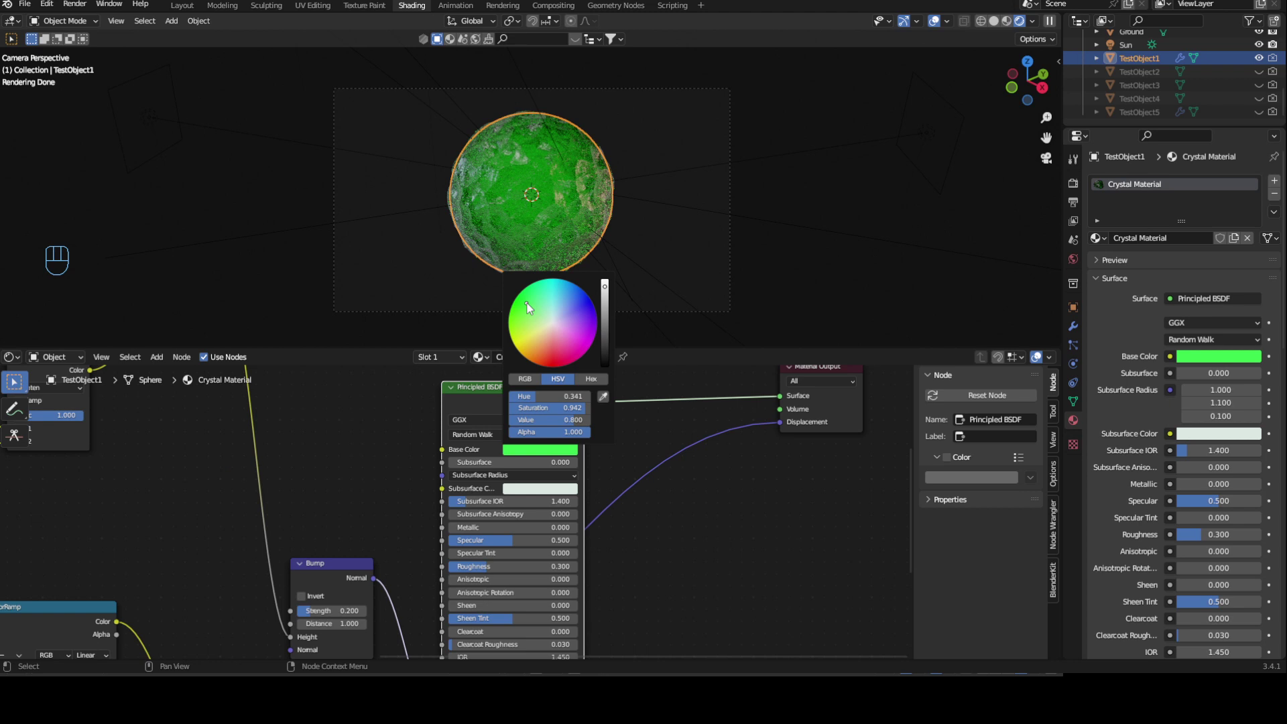